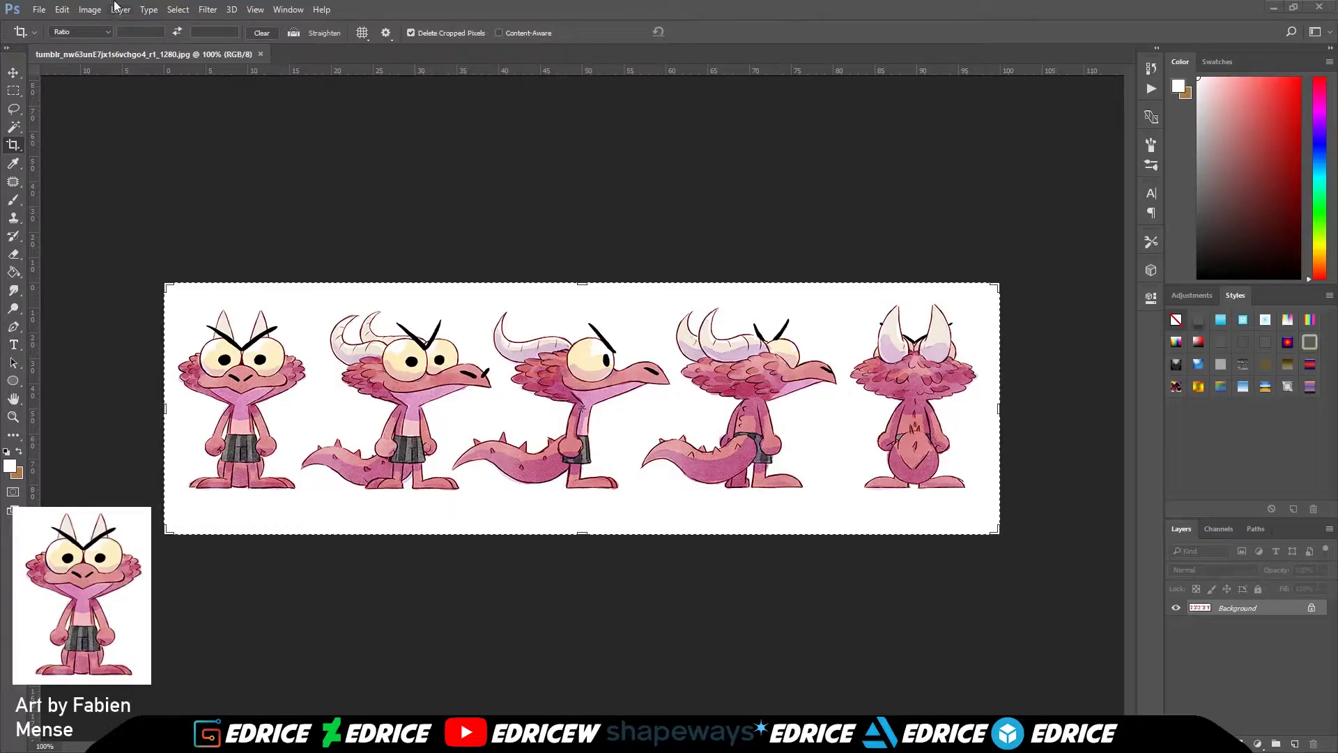
- Open the Image menu to find the resize command for the character sheet
click(90, 9)
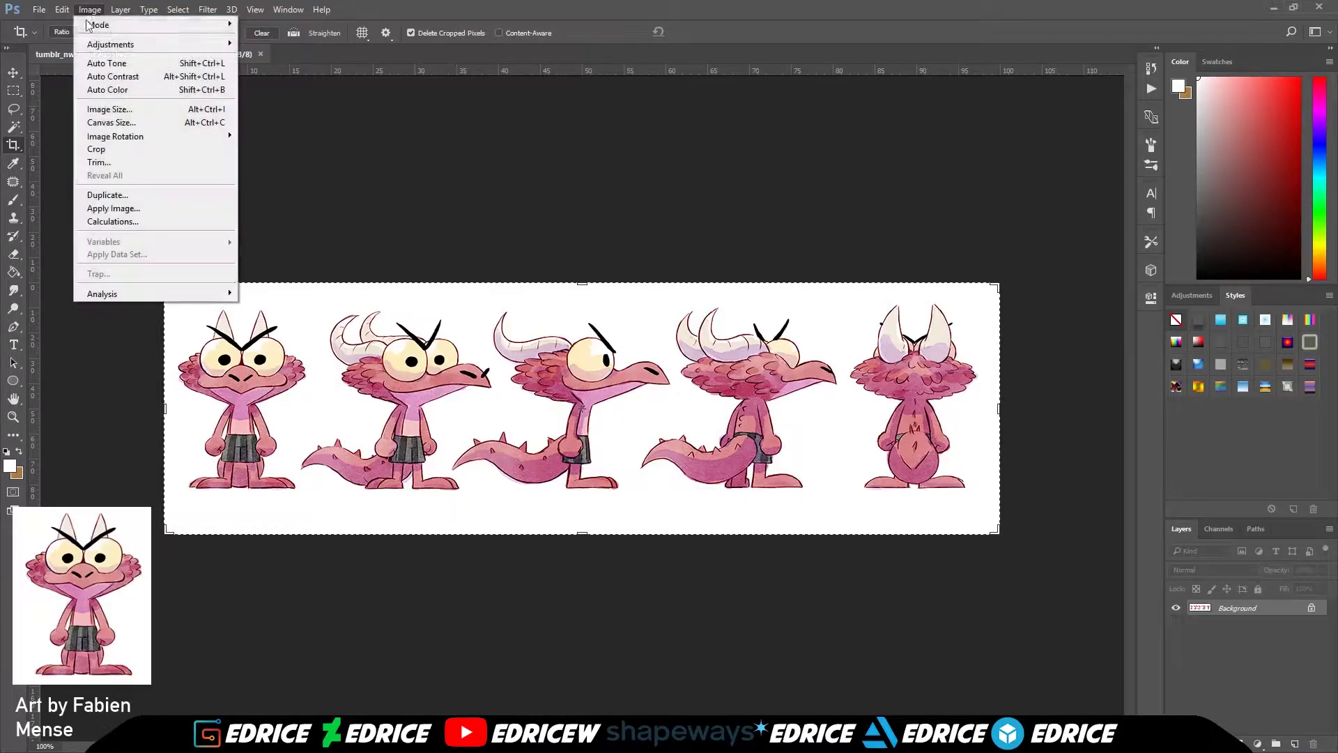
- Resize the image to a height of 1024 pixels in Image Size
click(130, 116)
key(Tab)
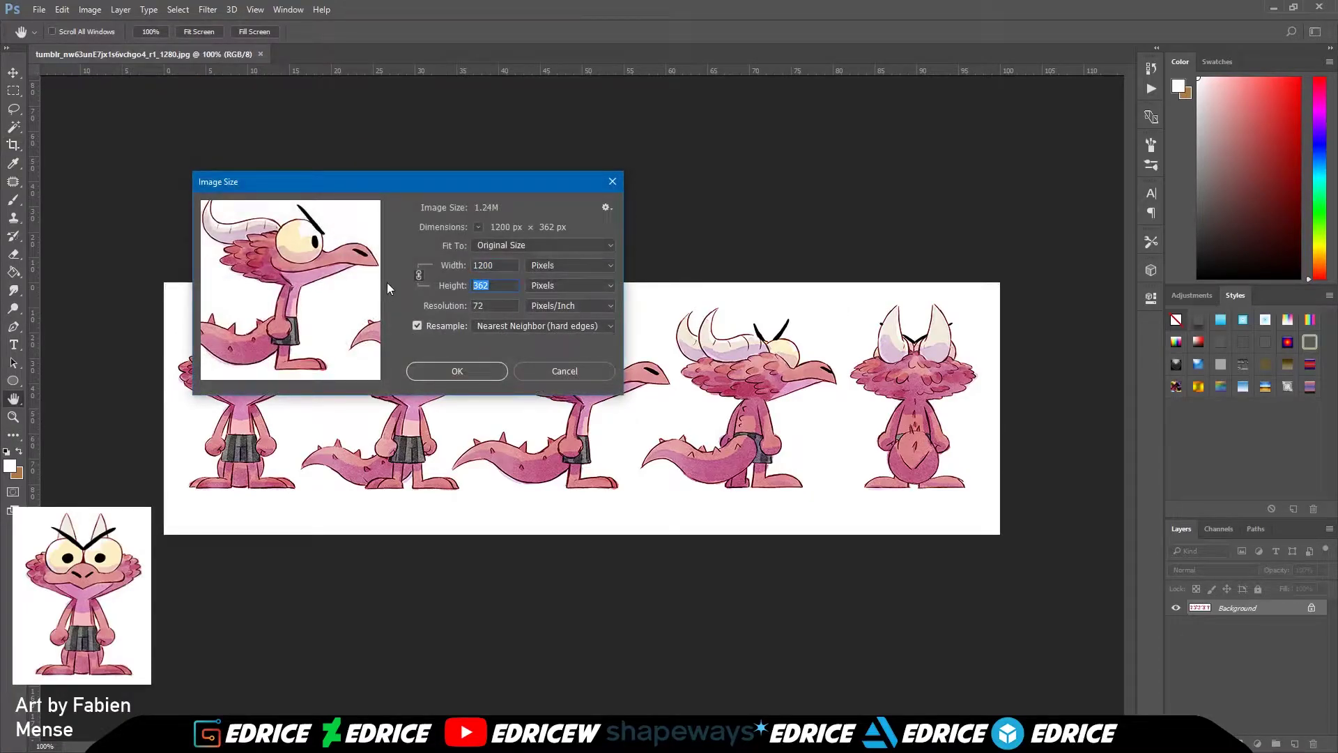
text(1024)
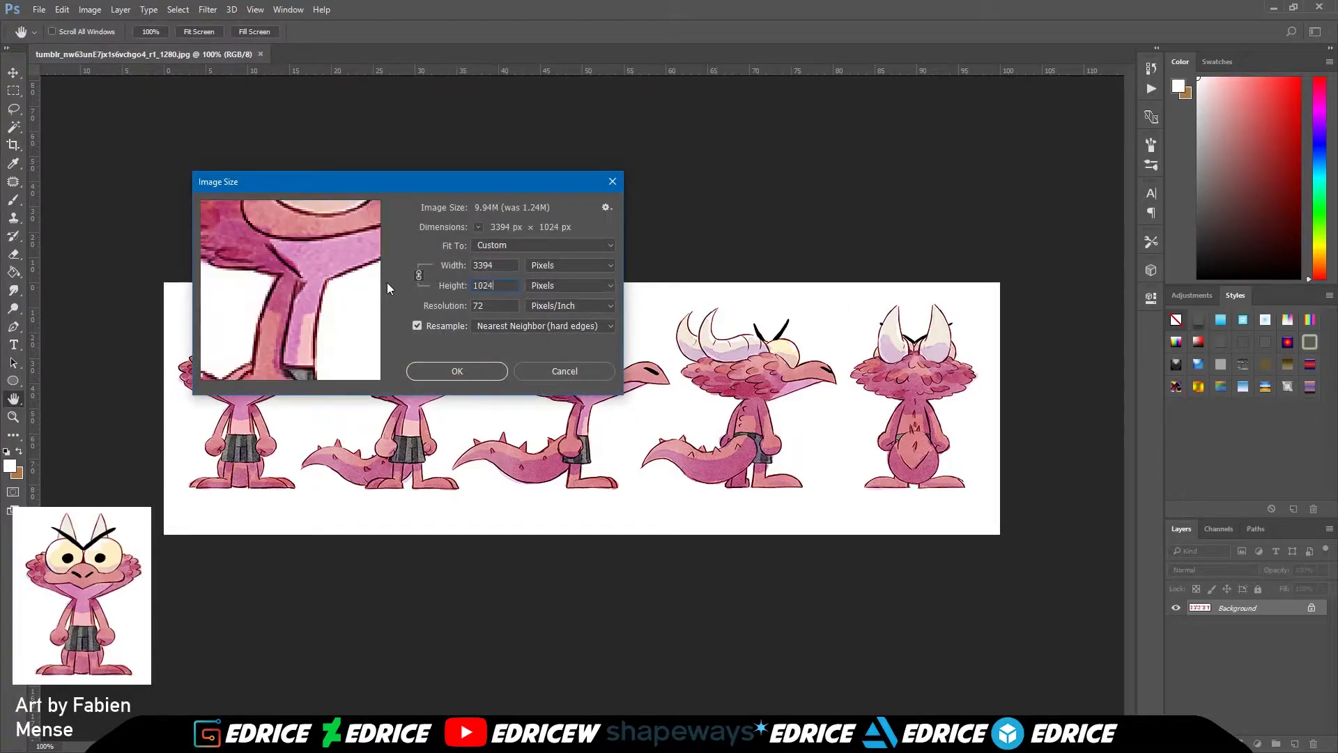
key(Return)
- Try a 1:1 crop around the middle figure, cancel it, then marquee-select the front view
key(c)
alt+scroll(333, 364, down, 2)
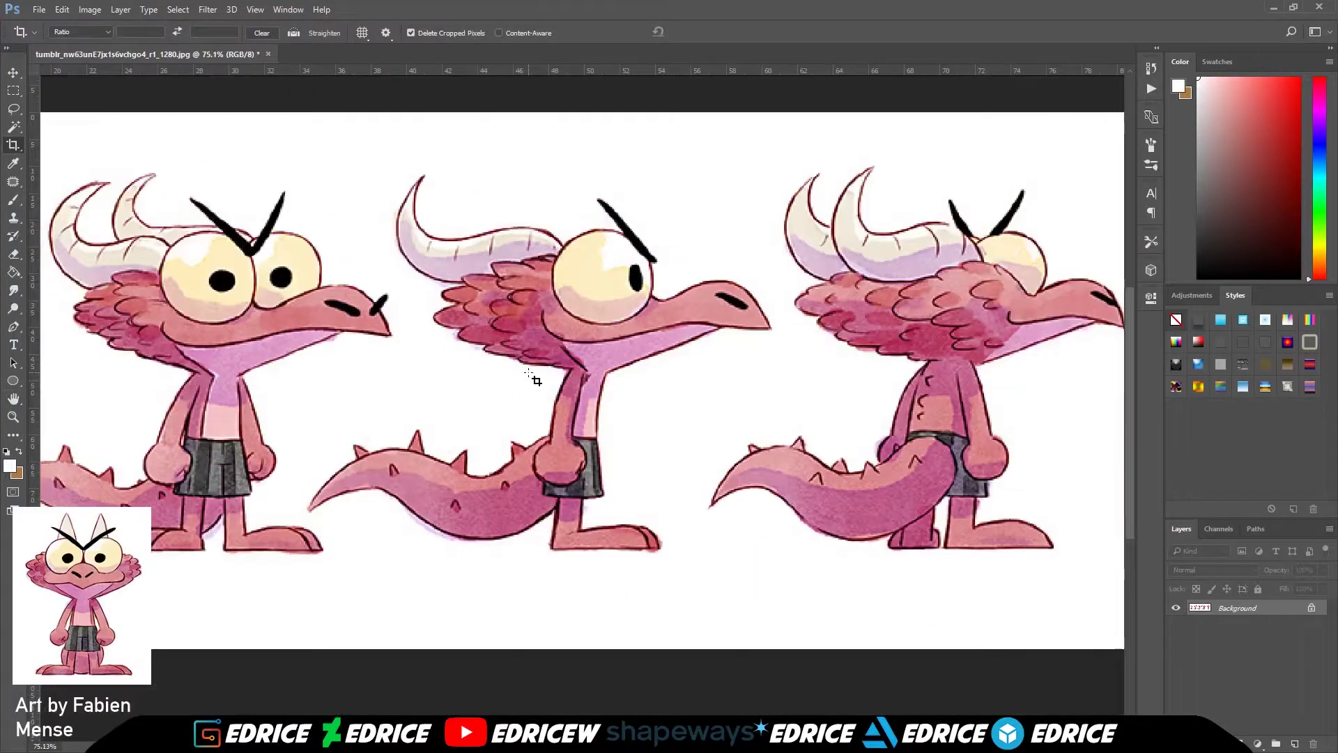
alt+scroll(334, 363, down, 1)
alt+scroll(120, 264, down, 1)
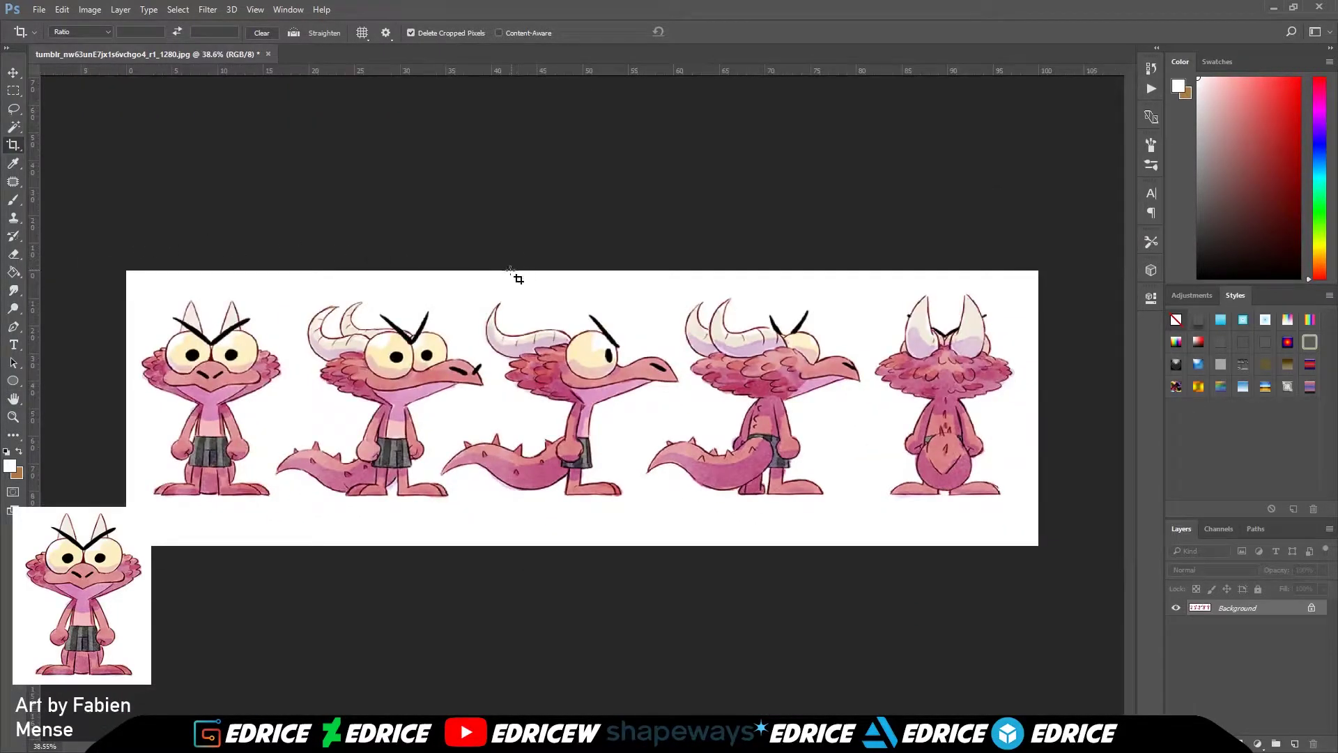
drag(425, 267, 729, 549)
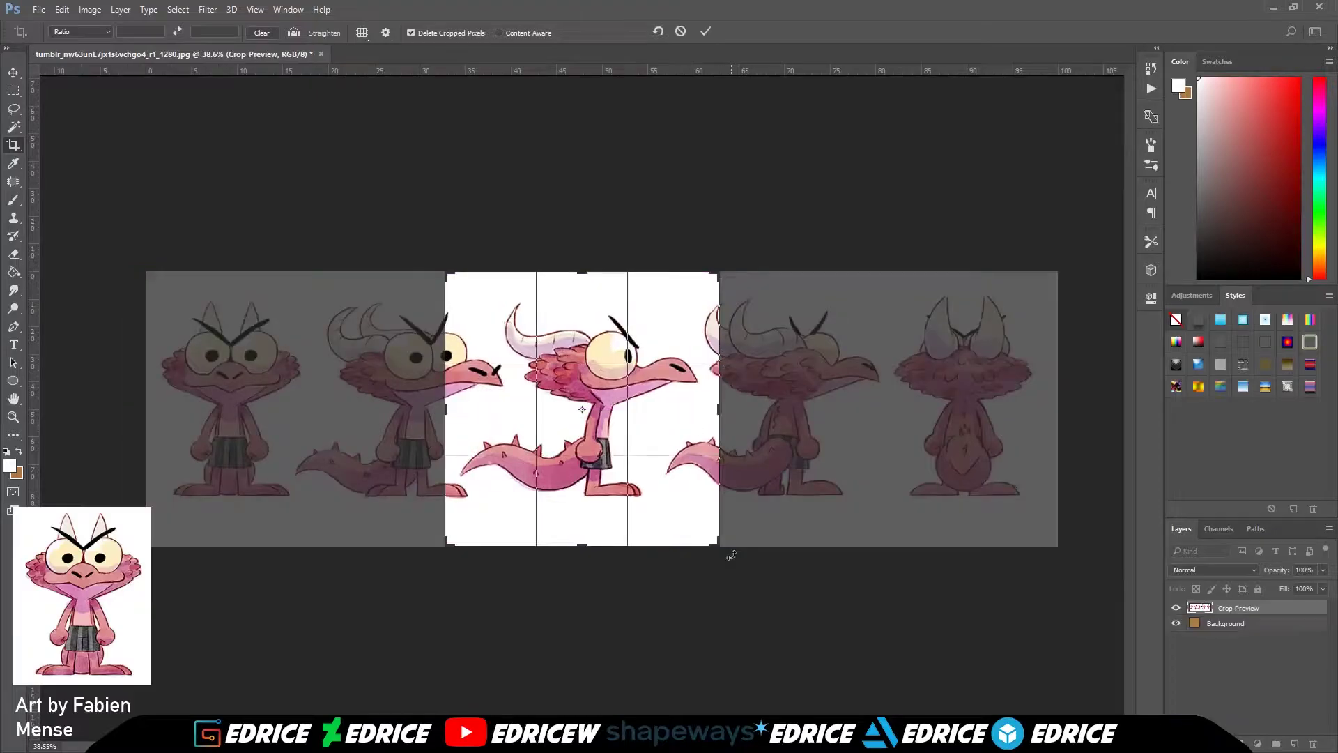
click(146, 30)
text(11)
drag(444, 274, 446, 273)
drag(642, 418, 635, 420)
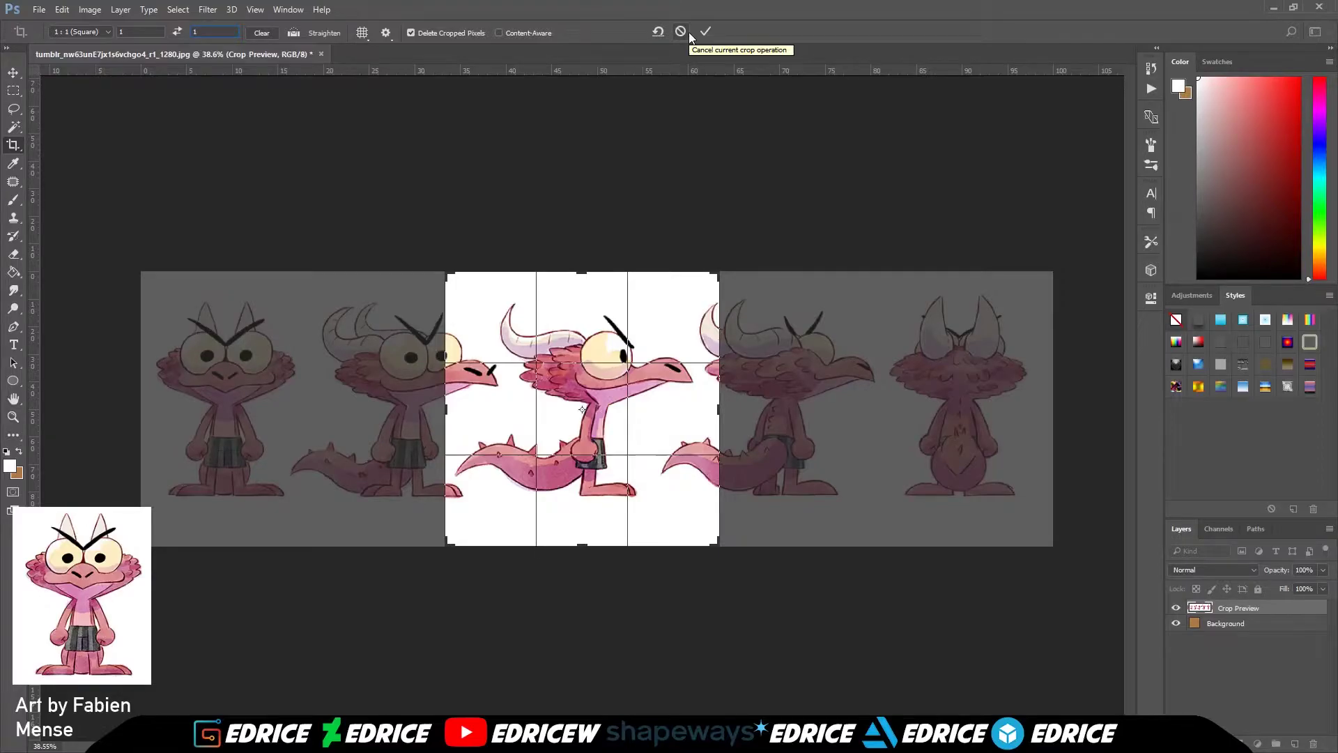
click(687, 33)
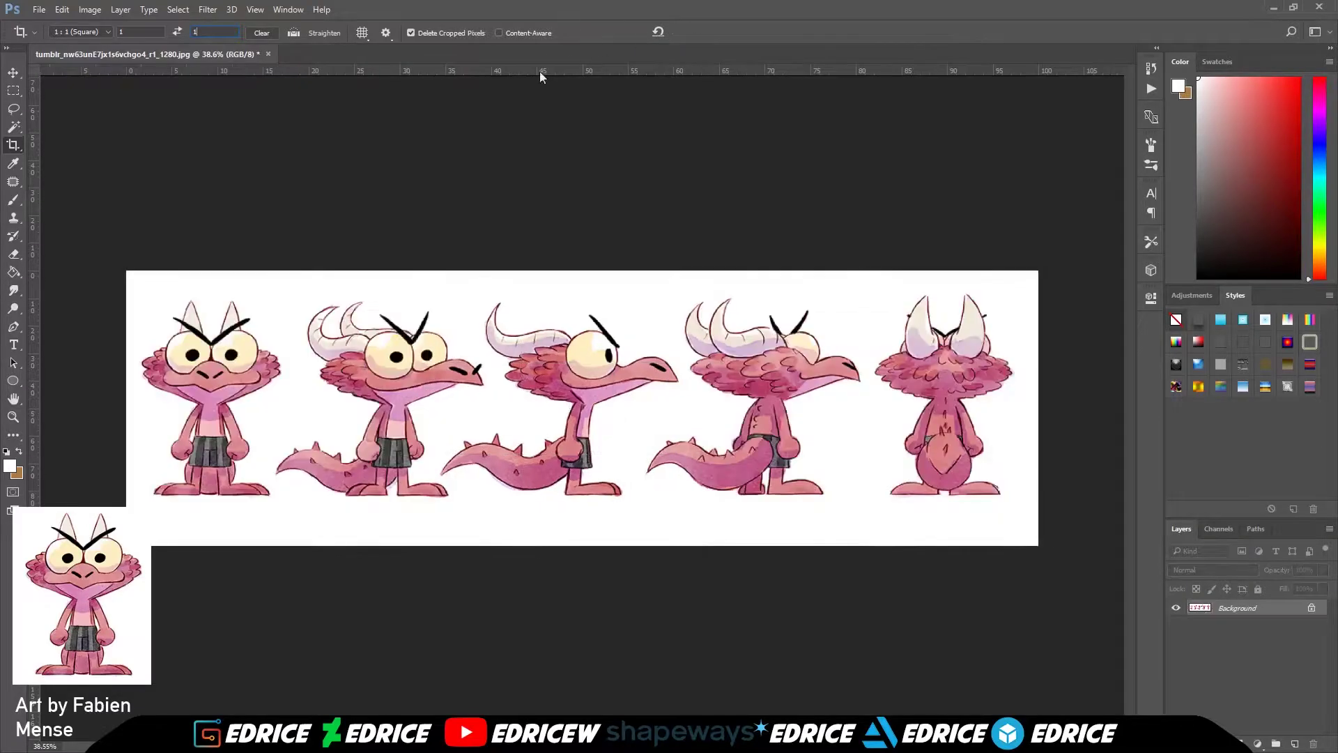
click(13, 91)
drag(122, 268, 285, 589)
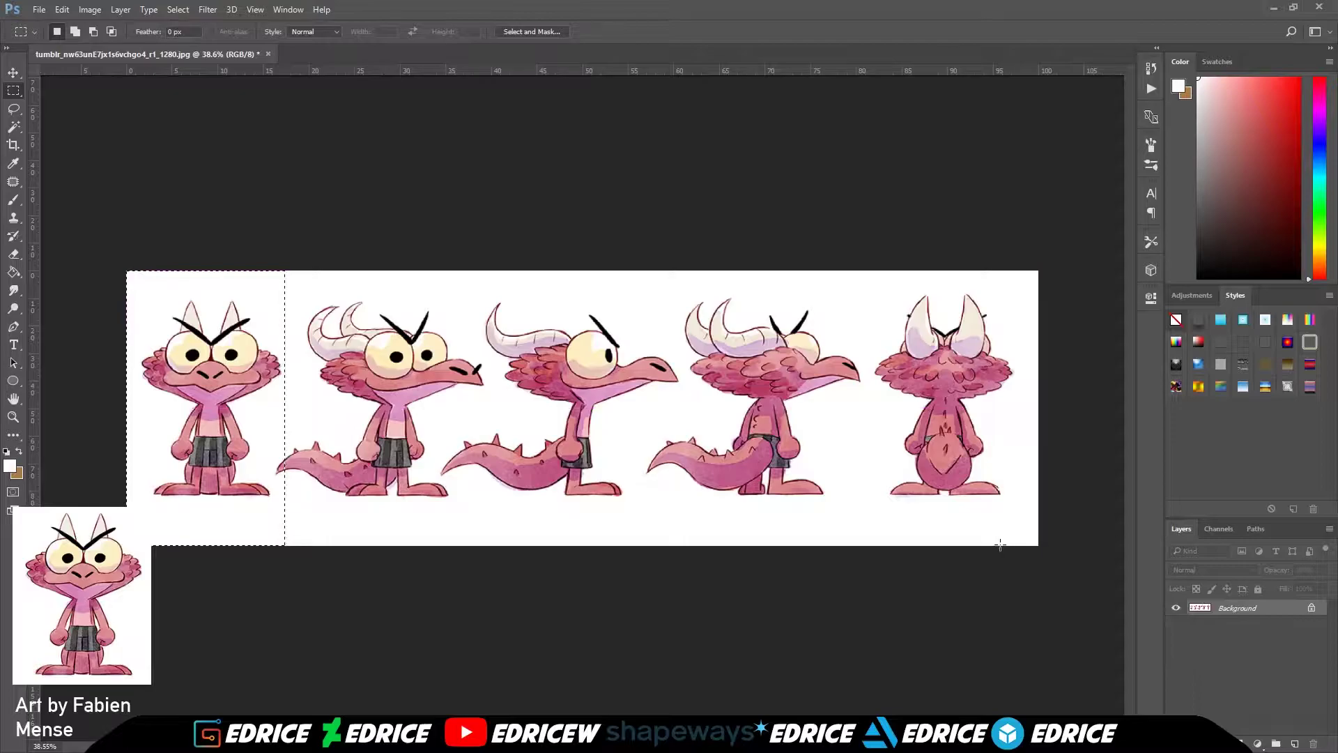
- Copy the front view to a new layer and move it onto the middle figure
key(ctrl+j)
click(12, 73)
drag(283, 388, 617, 403)
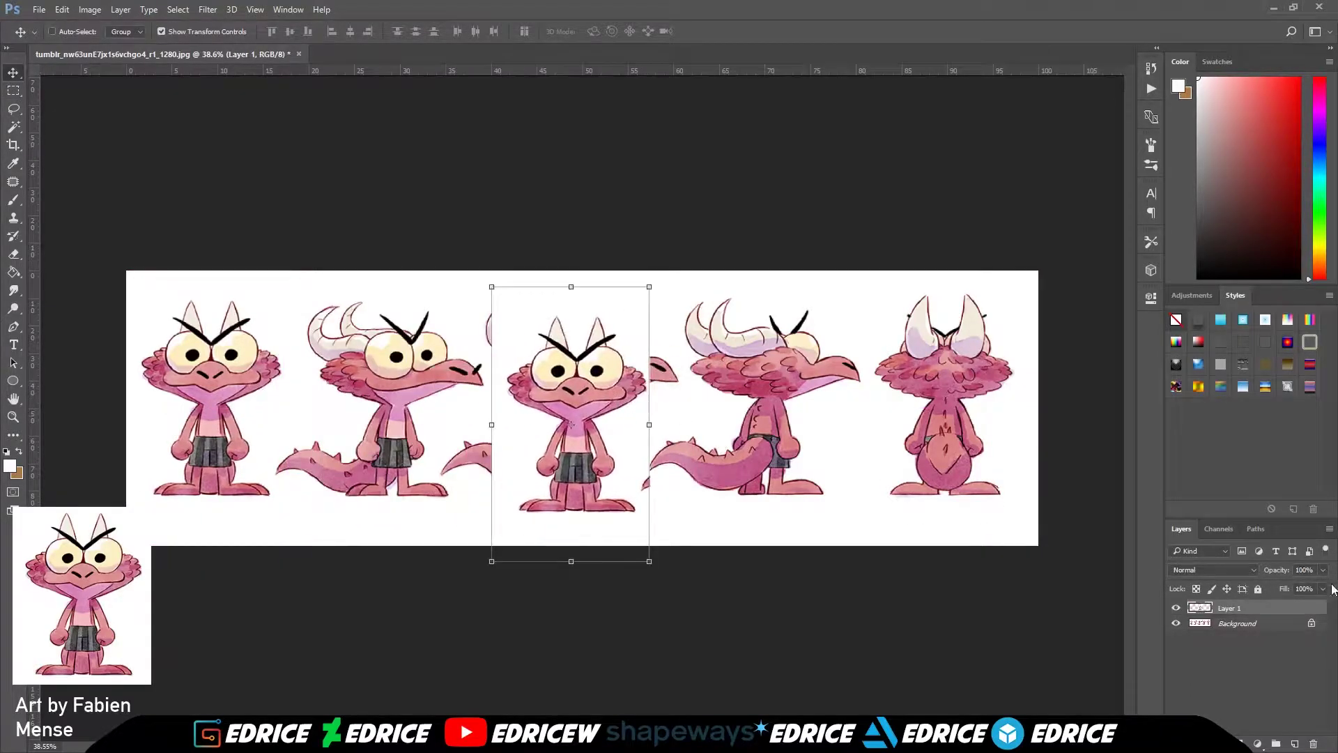
- Copy the back view from Background onto Layer 2 over the middle figure; add a centre guide
click(1238, 623)
click(13, 90)
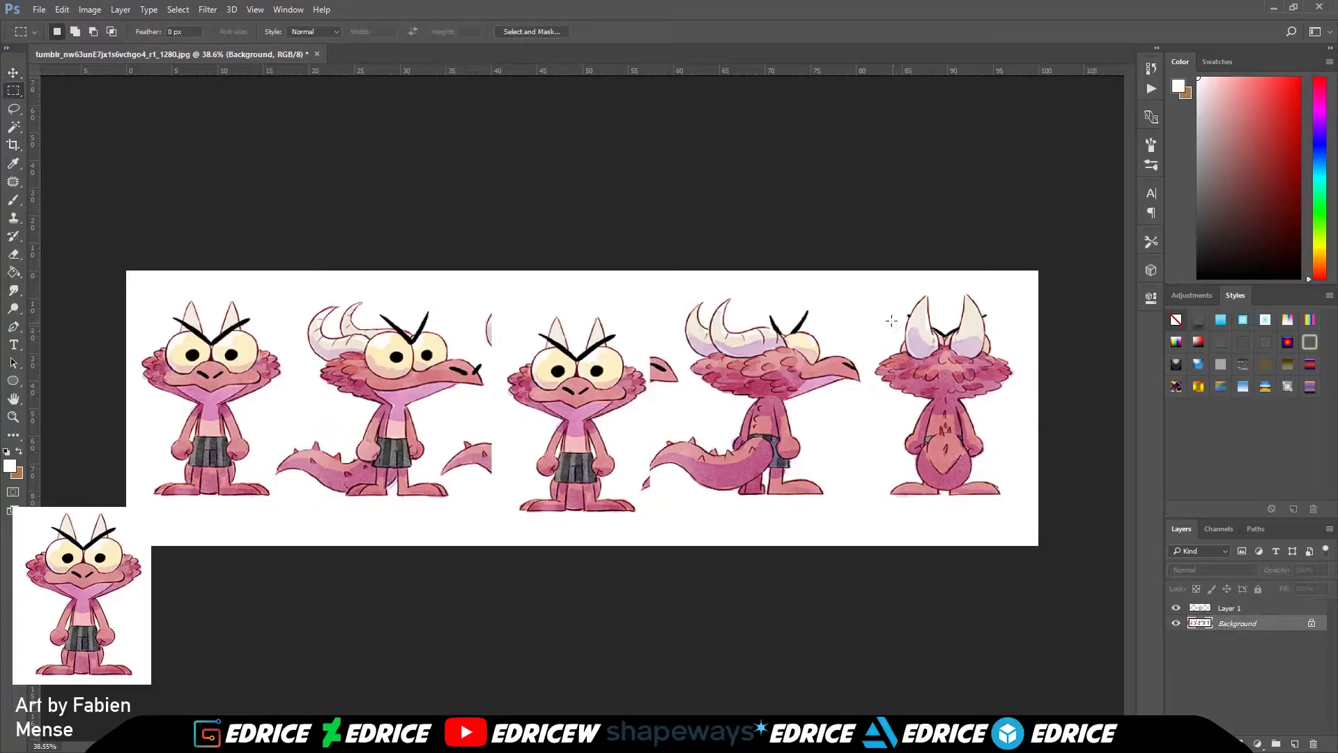
drag(1052, 265, 874, 553)
key(ctrl+j)
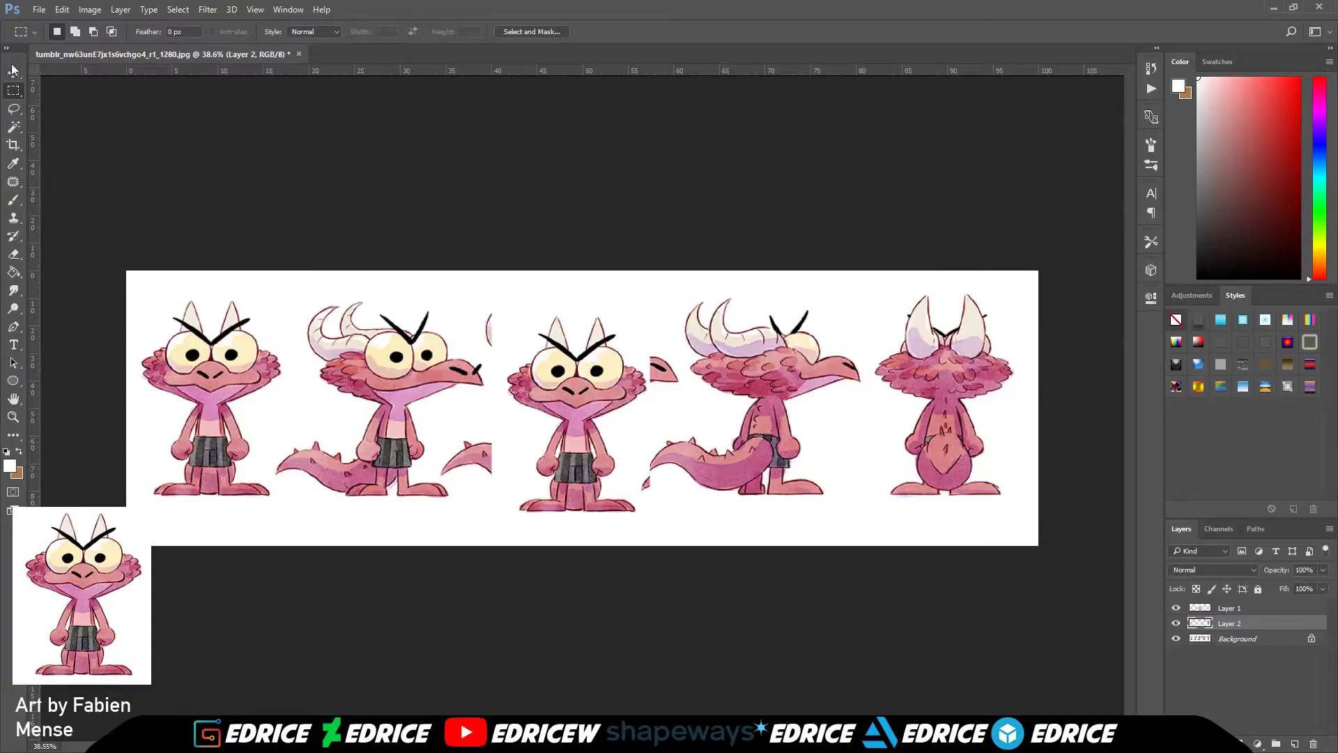
key(v)
drag(957, 460, 603, 463)
drag(31, 399, 584, 441)
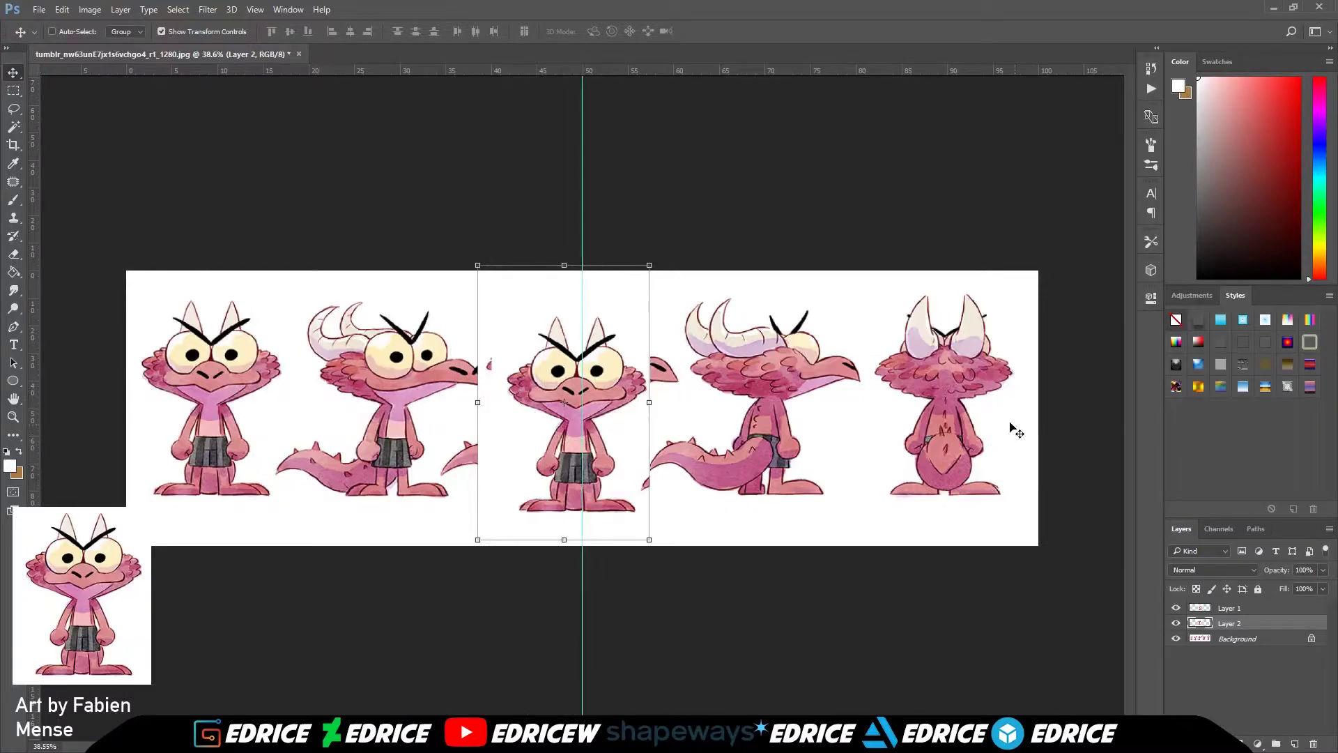
- Centre the front-view copy on Layer 1 over the vertical guide
ctrl+click(582, 414)
alt+scroll(571, 417, up, 1)
alt+scroll(569, 419, up, 1)
drag(627, 441, 635, 429)
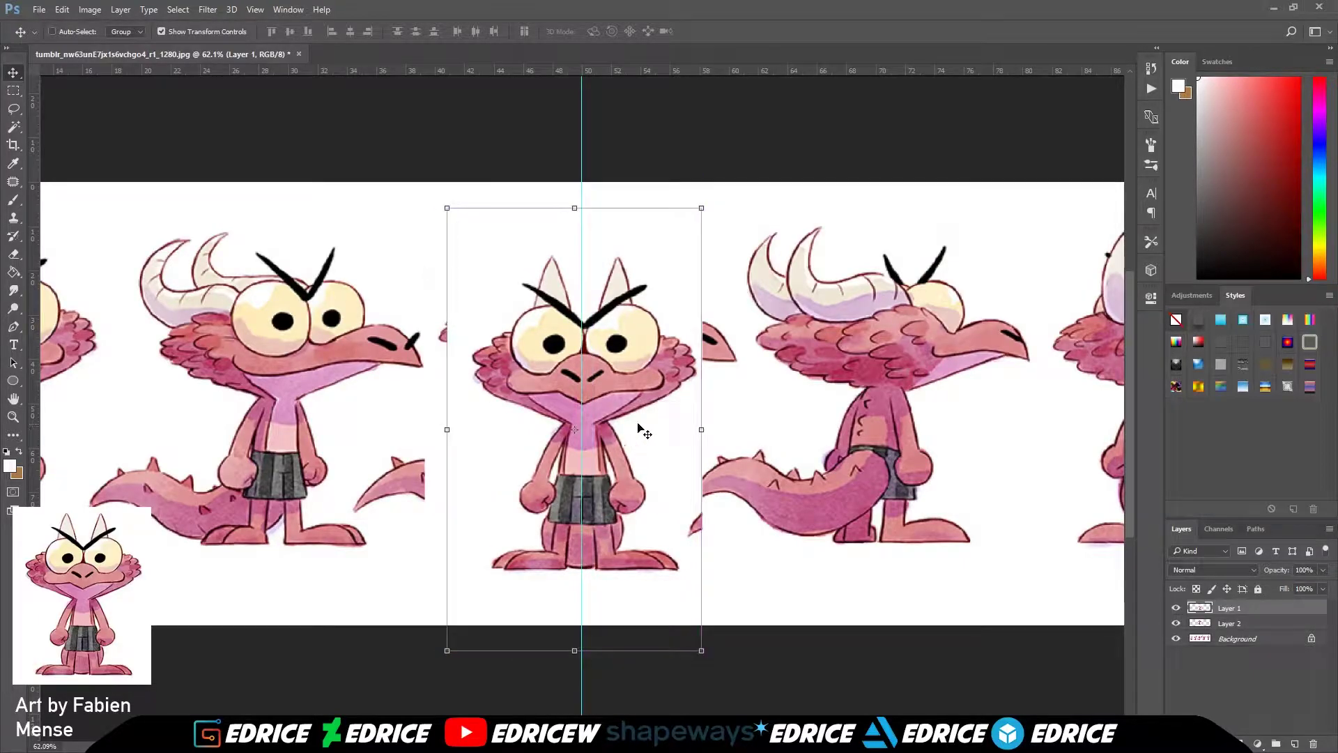
key(Left)
key(Left)
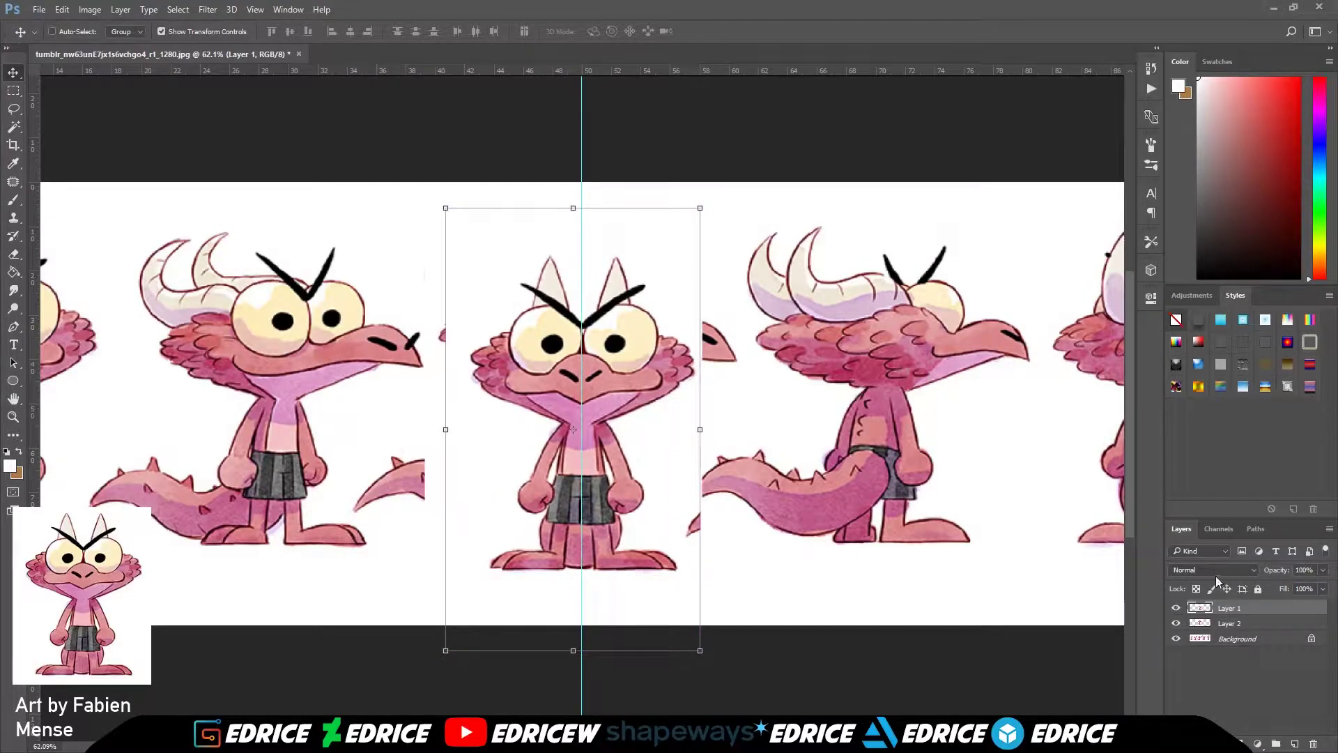
- Centre the back-view copy on the guide, hide both copies, and add a feet-line guide
click(1238, 624)
click(1174, 608)
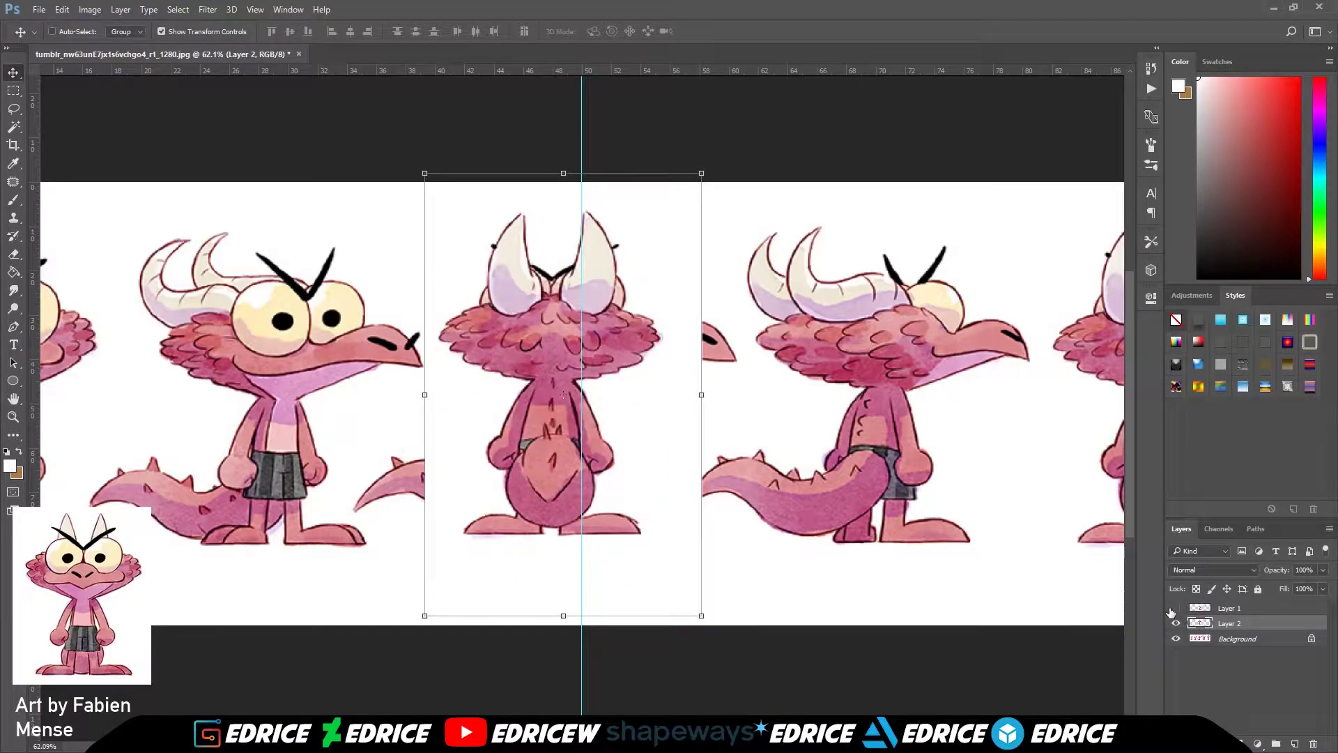
drag(637, 479, 656, 479)
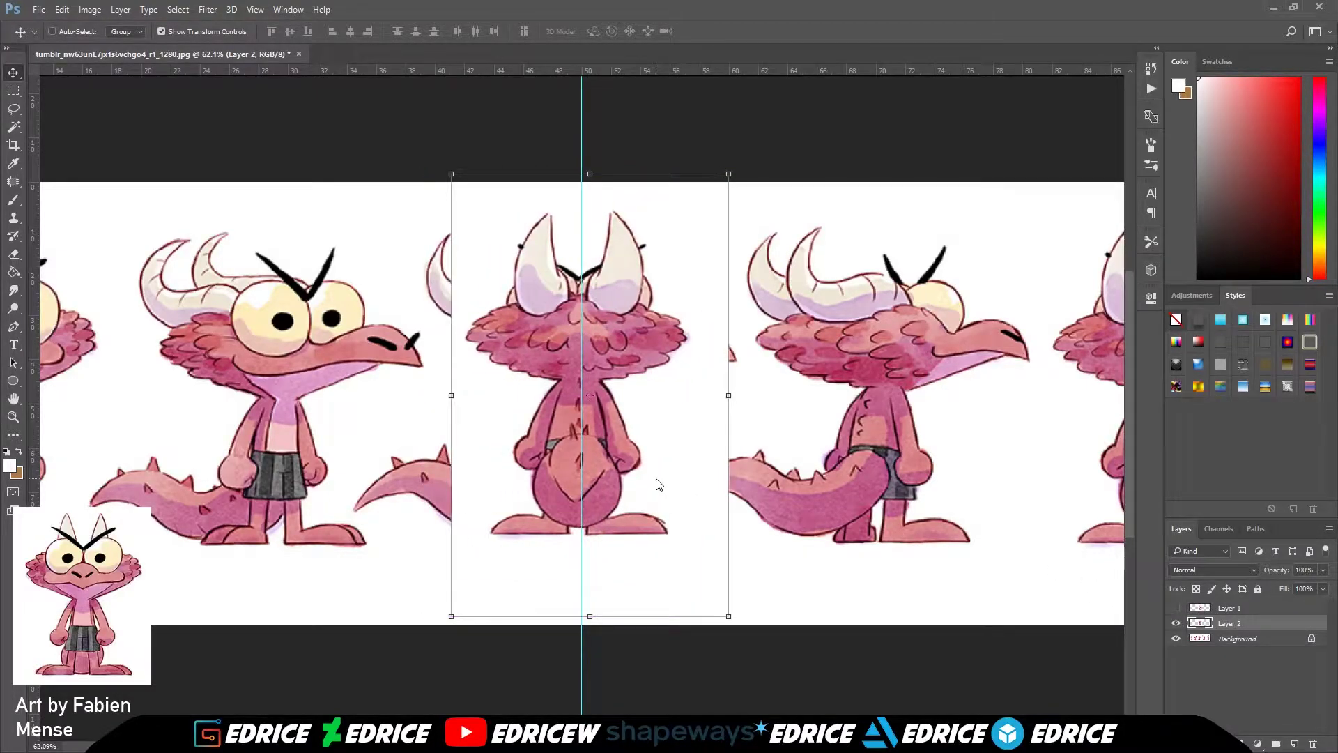
key(Right)
key(Right)
key(Right)
key(Right)
key(Right)
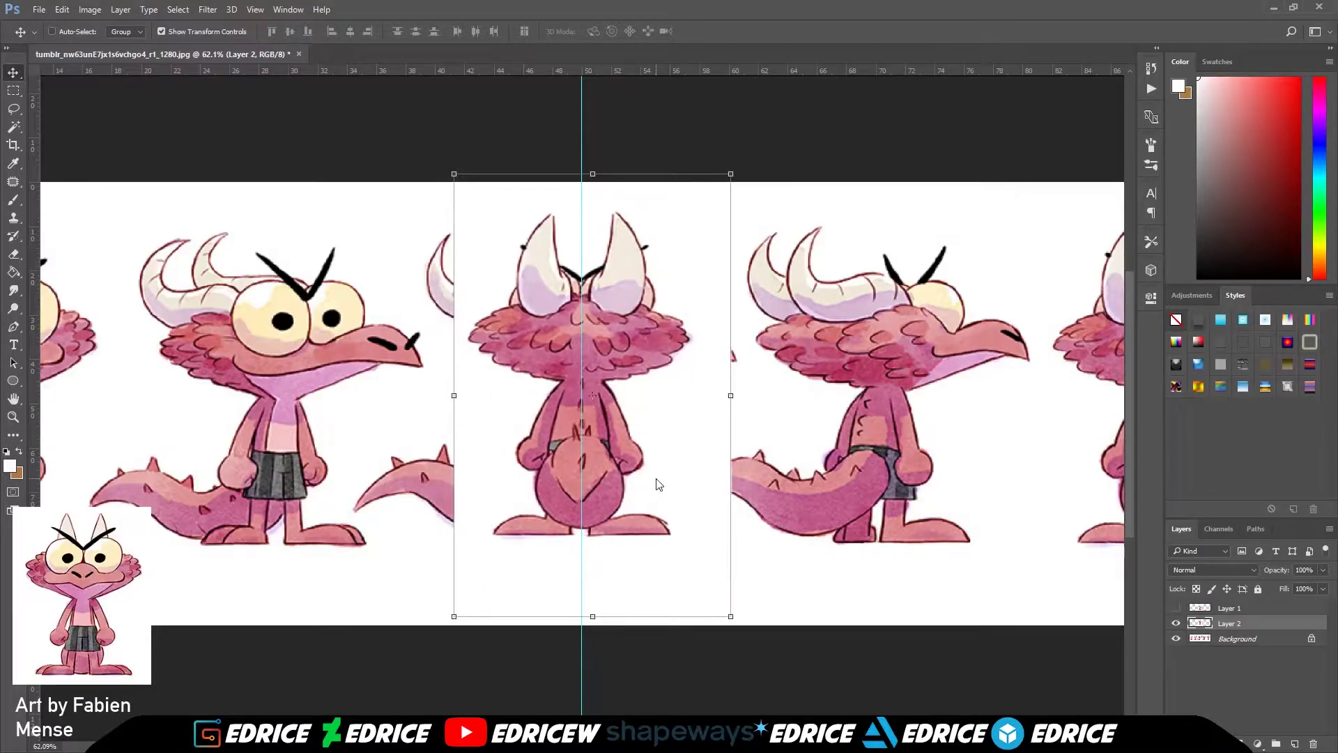
click(1176, 624)
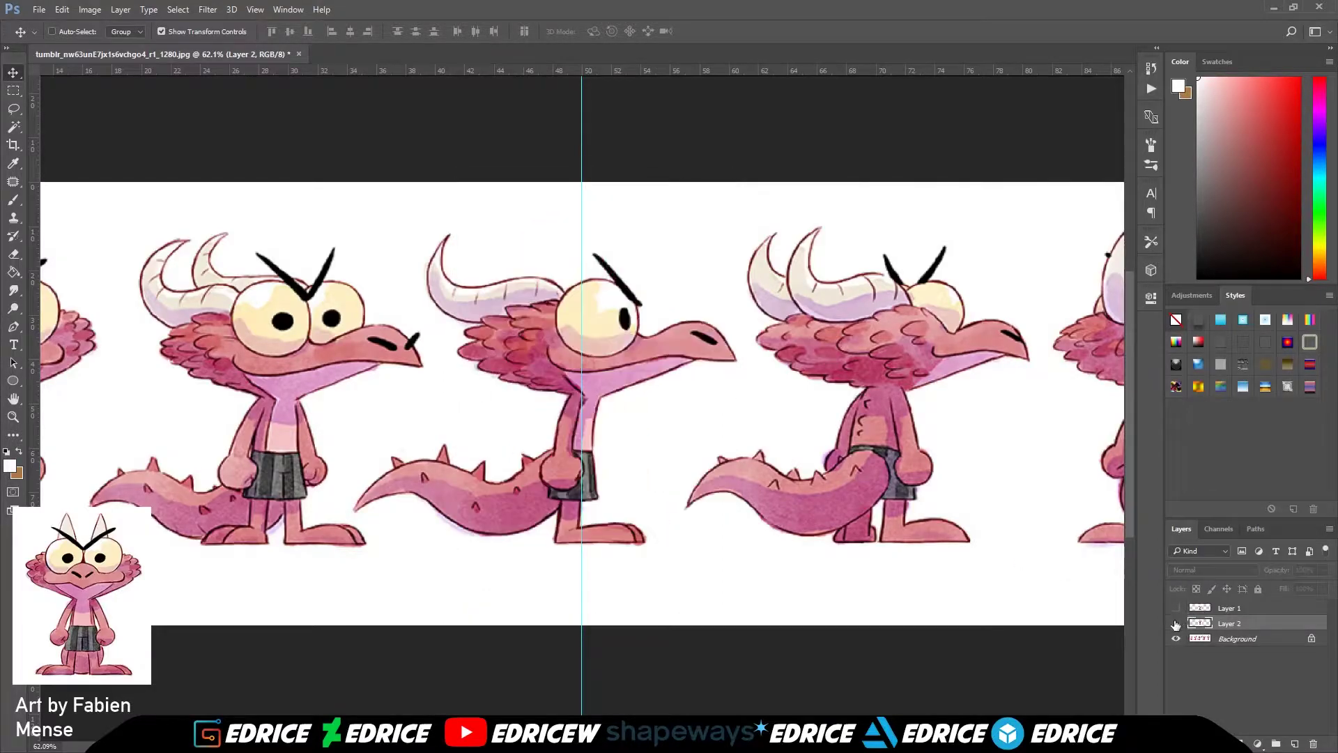
drag(748, 72, 951, 542)
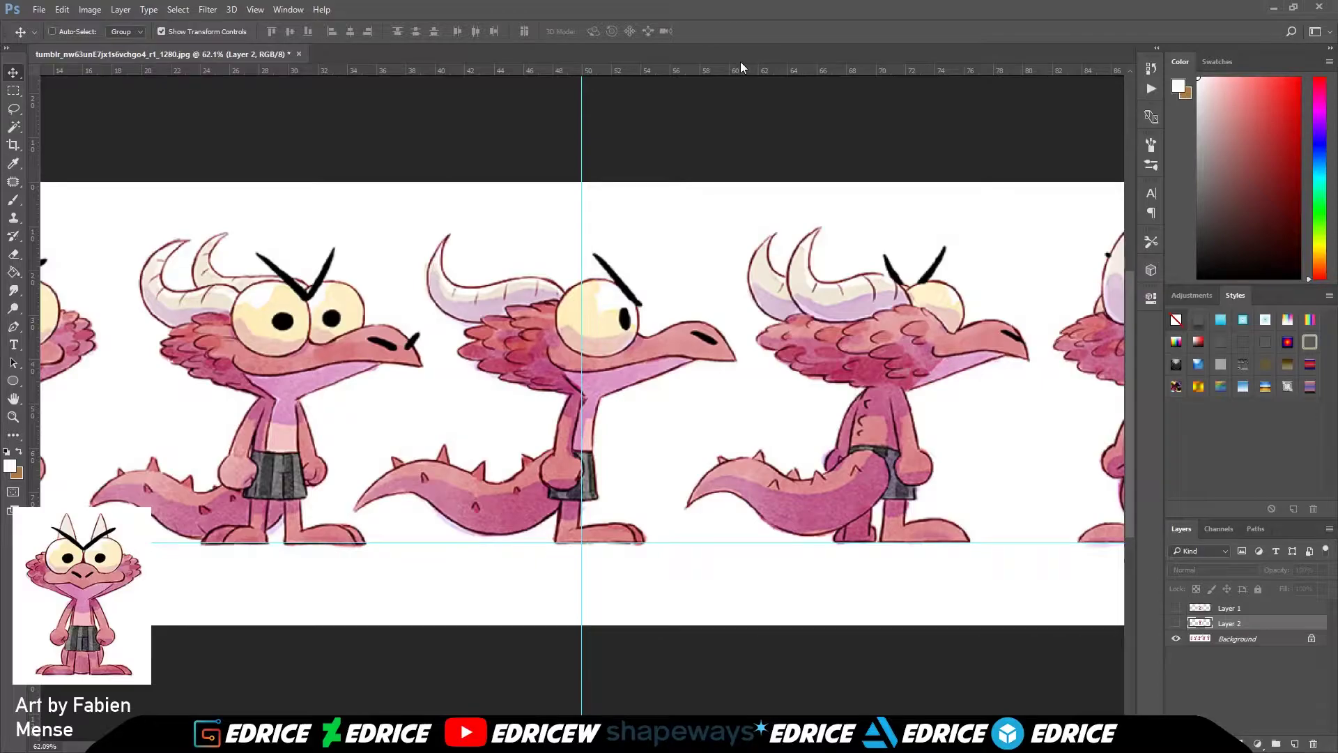
- Add a horizontal guide along the tops of the heads and show the front-view layer
drag(737, 70, 770, 253)
click(1176, 623)
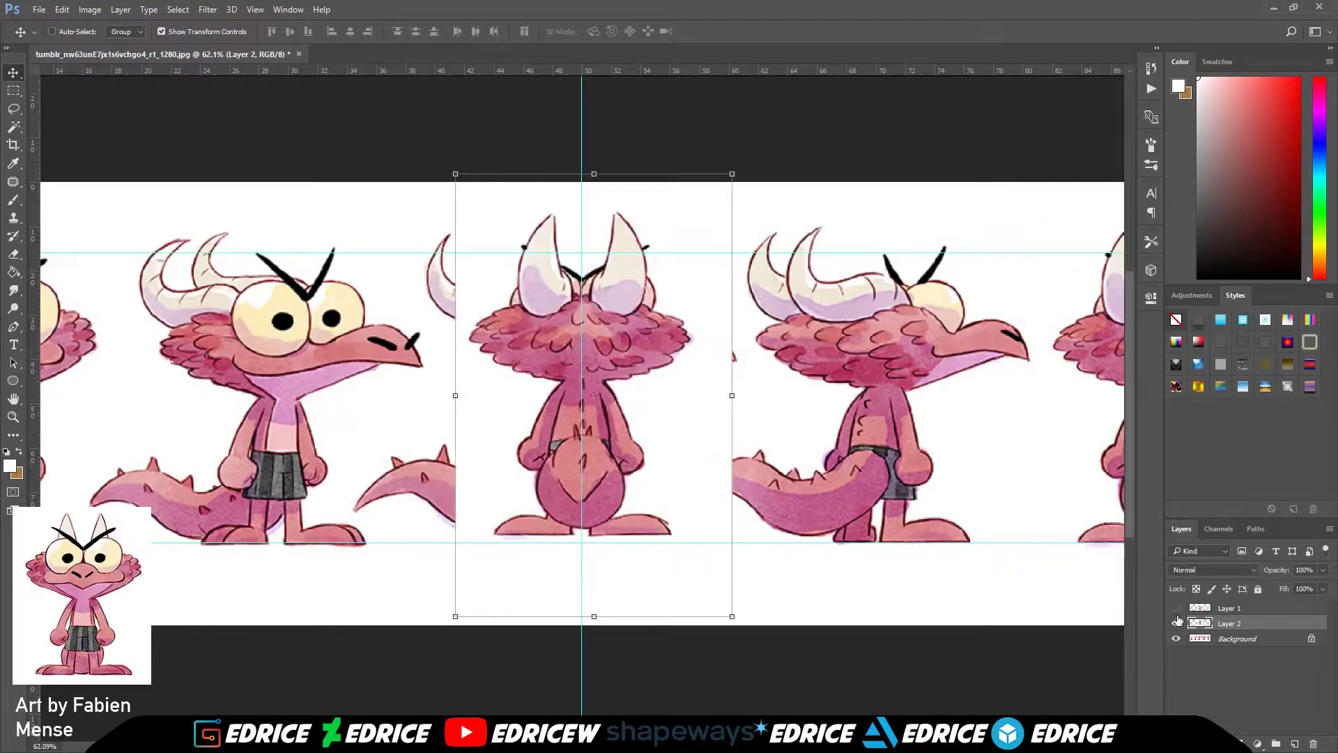
click(1177, 621)
click(1177, 610)
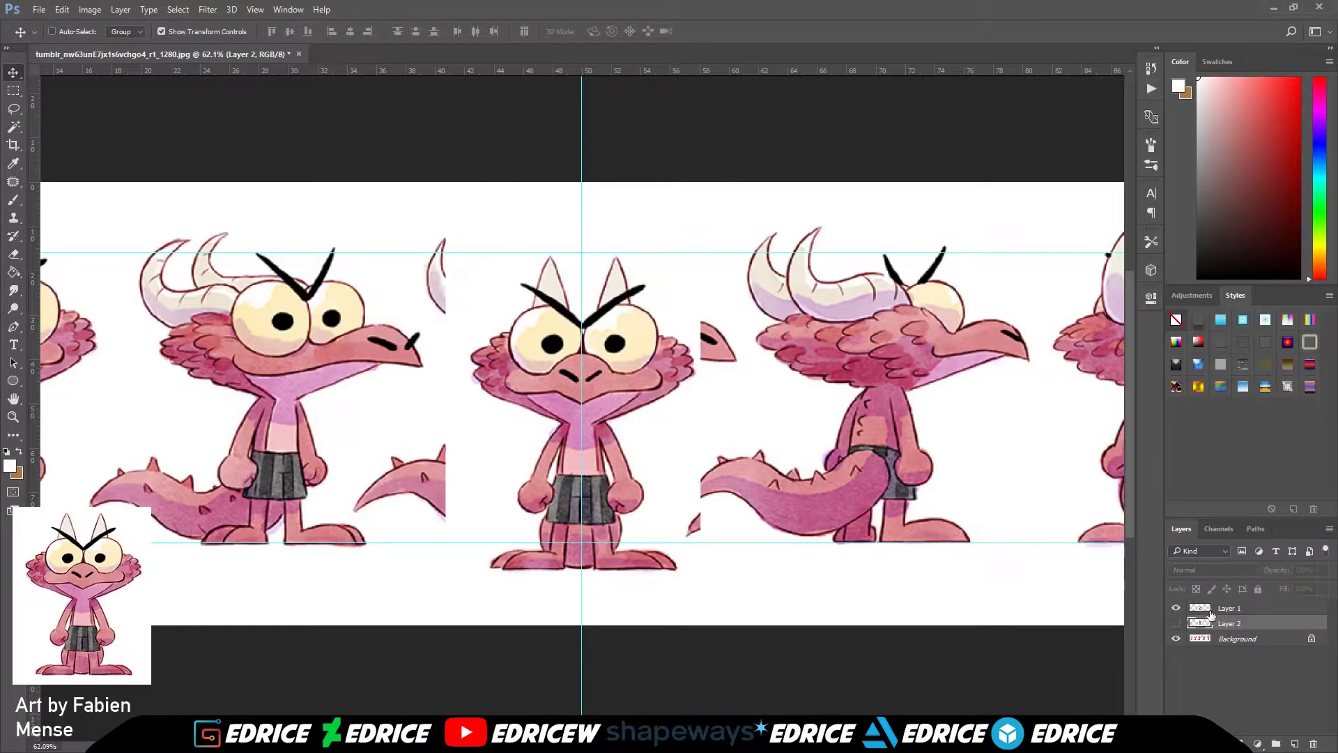
- Nudge the front view up and left to the guides and enlarge it very slightly
click(1213, 609)
key(shift+Up)
key(shift+Up)
key(shift+Up)
key(shift+Up)
key(shift+Up)
key(shift+Up)
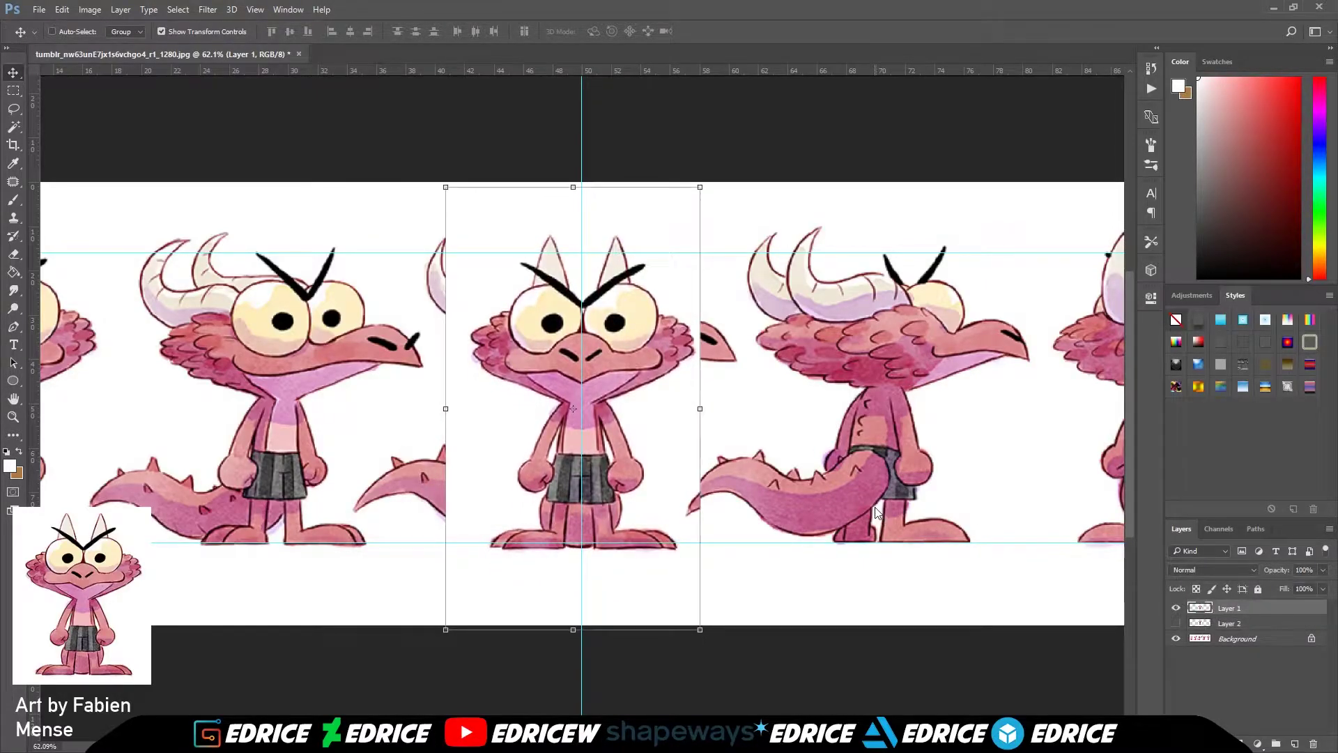
key(Left)
key(Up)
key(Left)
key(Up)
key(Up)
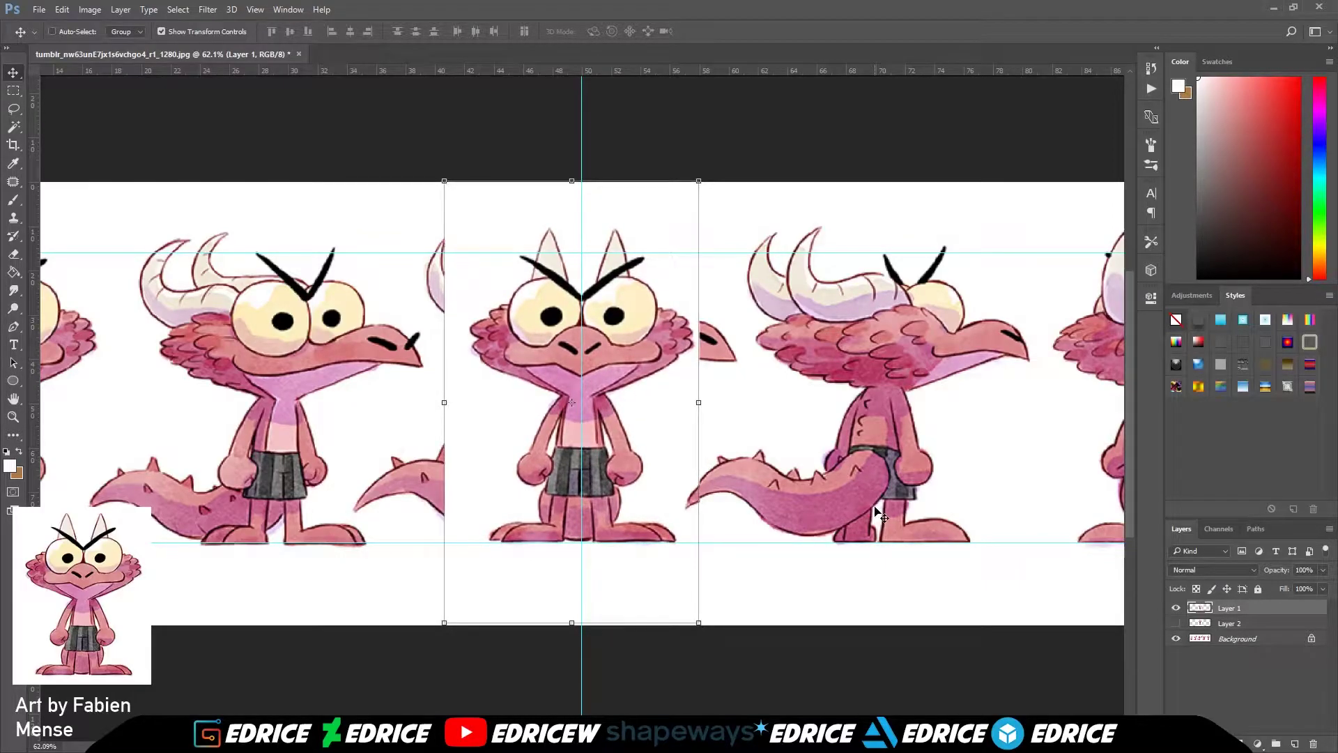
key(Up)
key(Up)
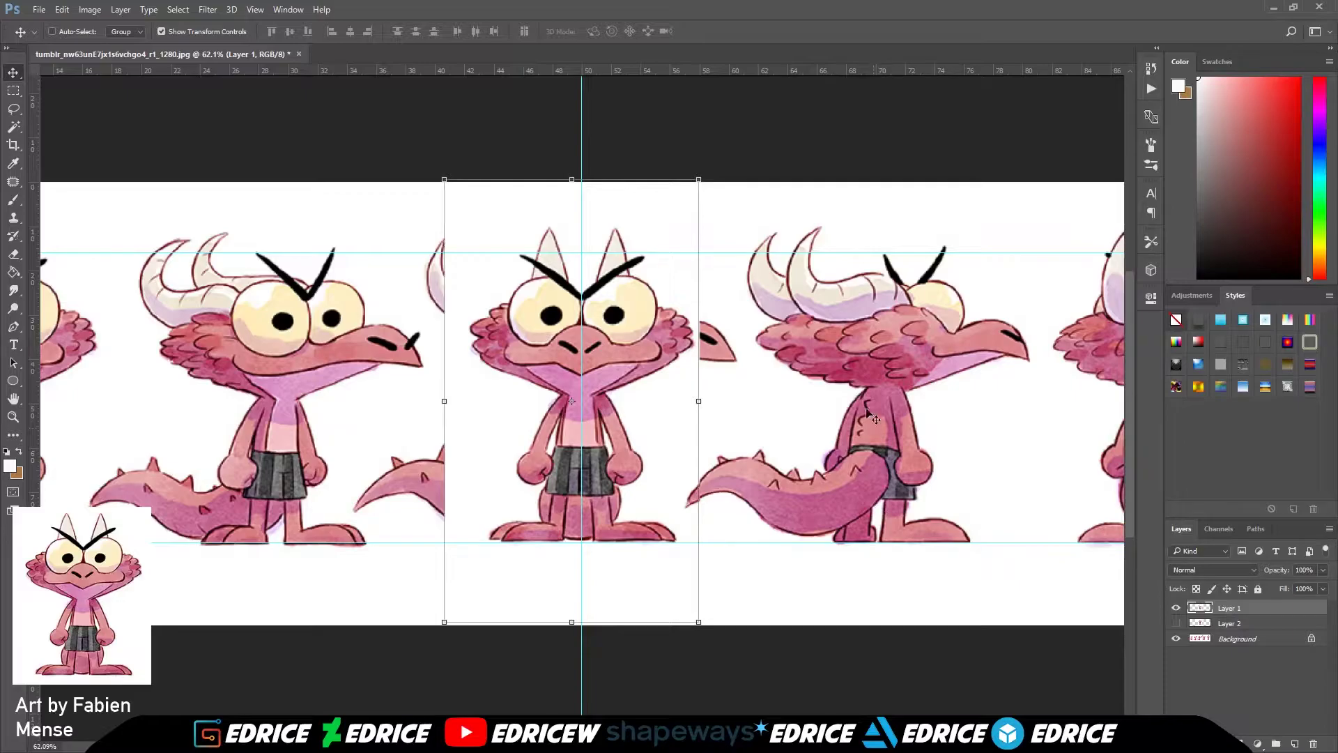
click(442, 182)
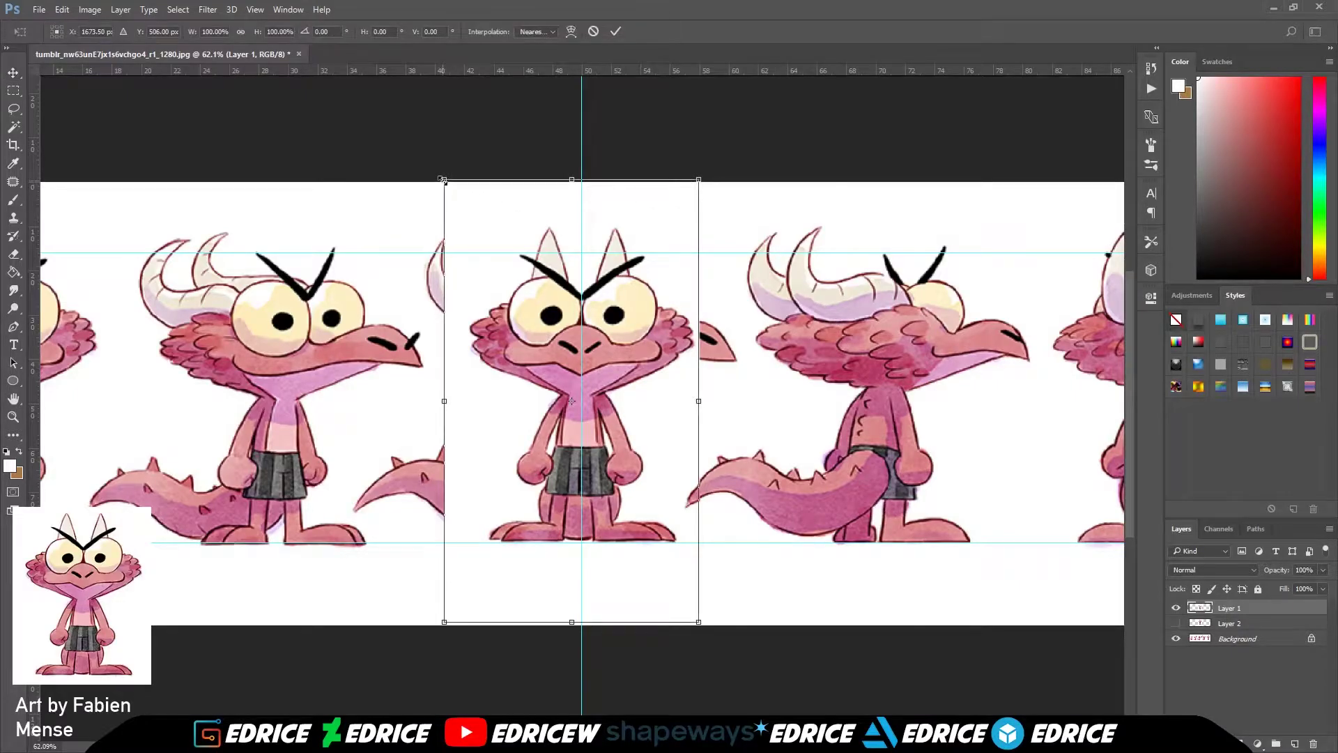
drag(442, 179, 440, 176)
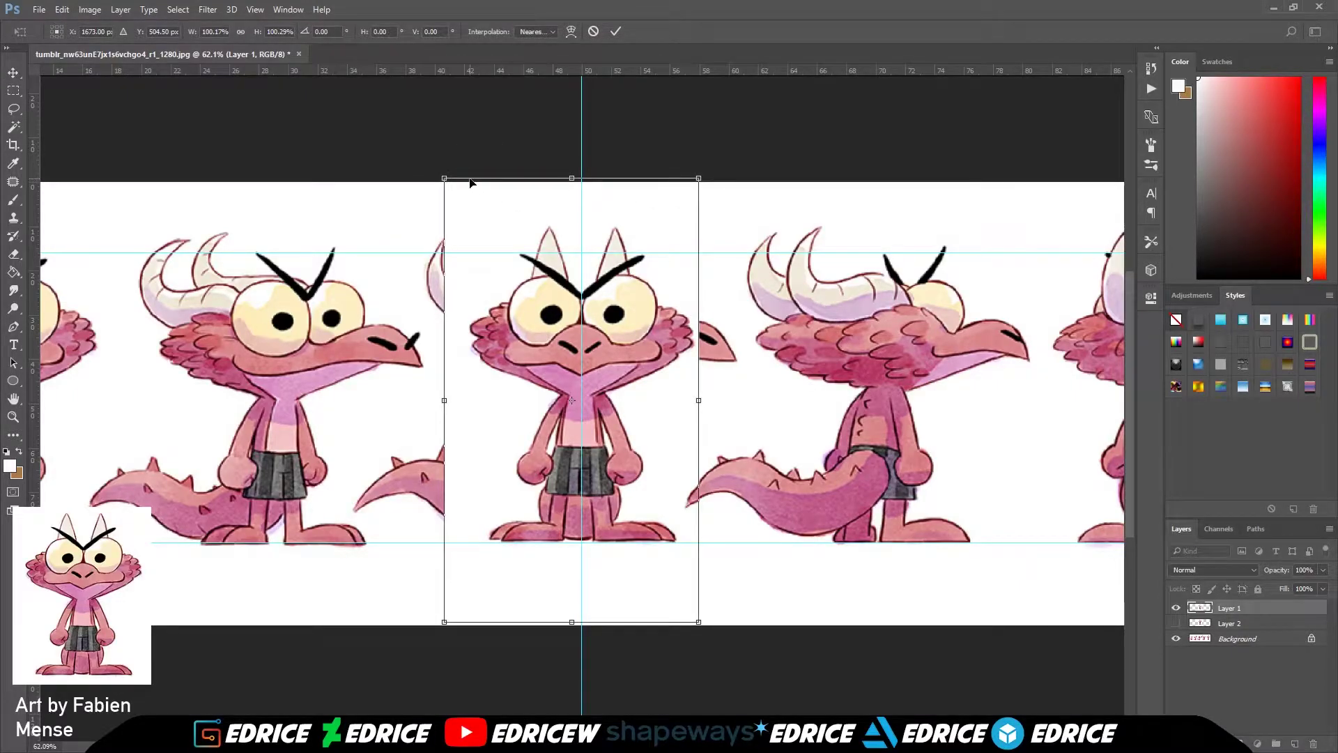
click(618, 31)
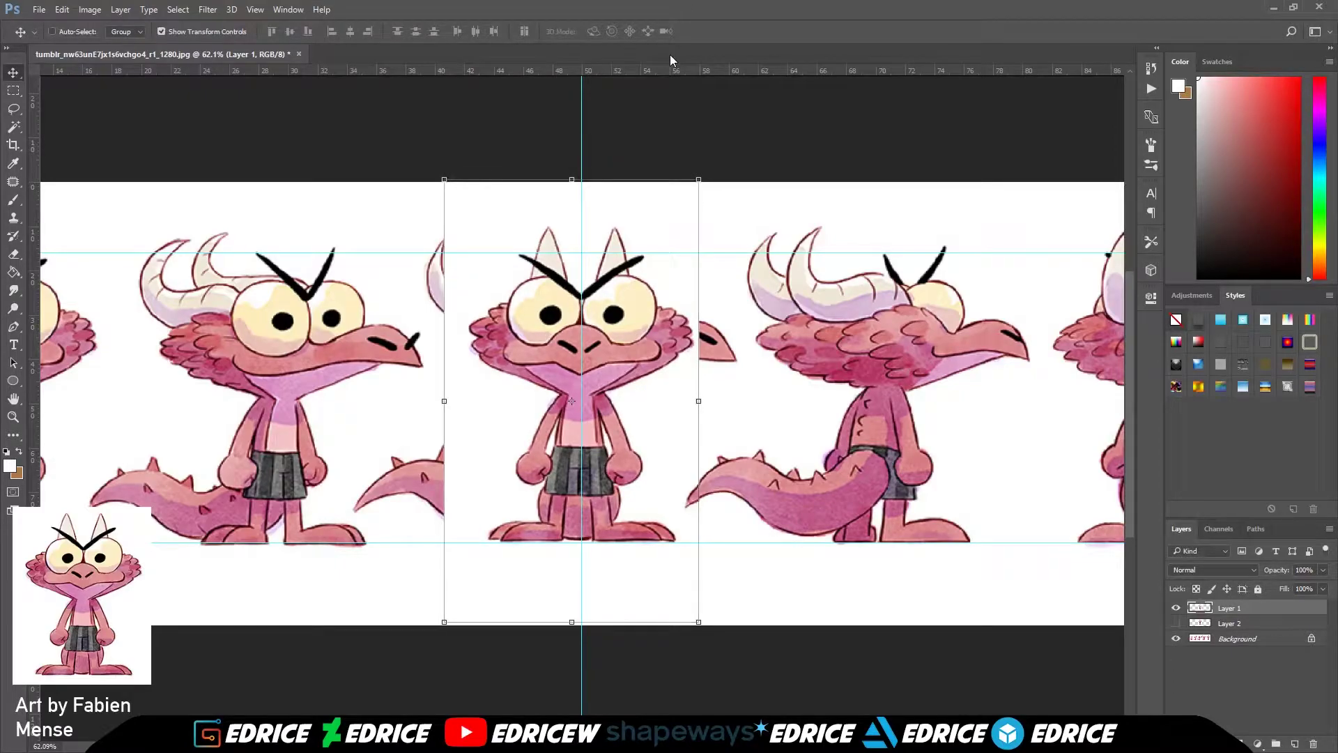
- Align the back-view layer over the middle figure by nudging it down three pixels
click(1176, 623)
click(1175, 609)
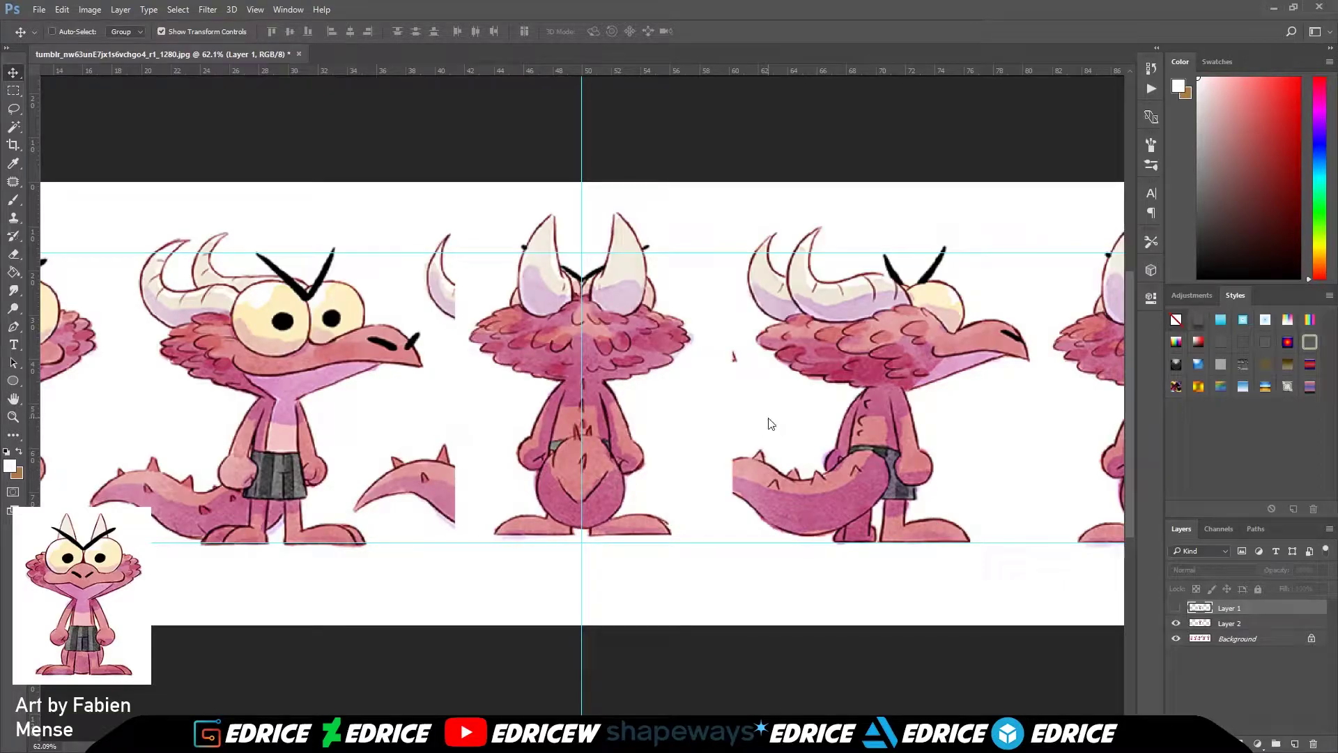
click(1176, 609)
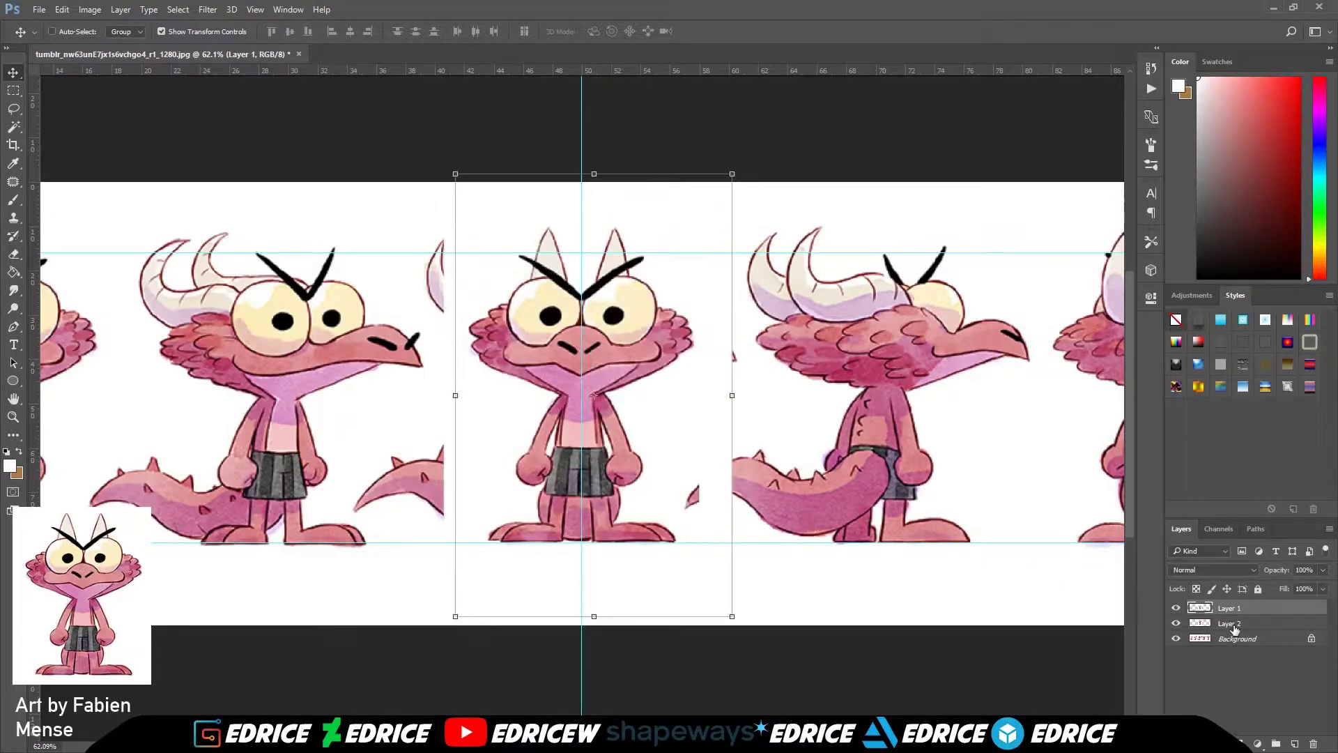
click(1185, 623)
click(1176, 608)
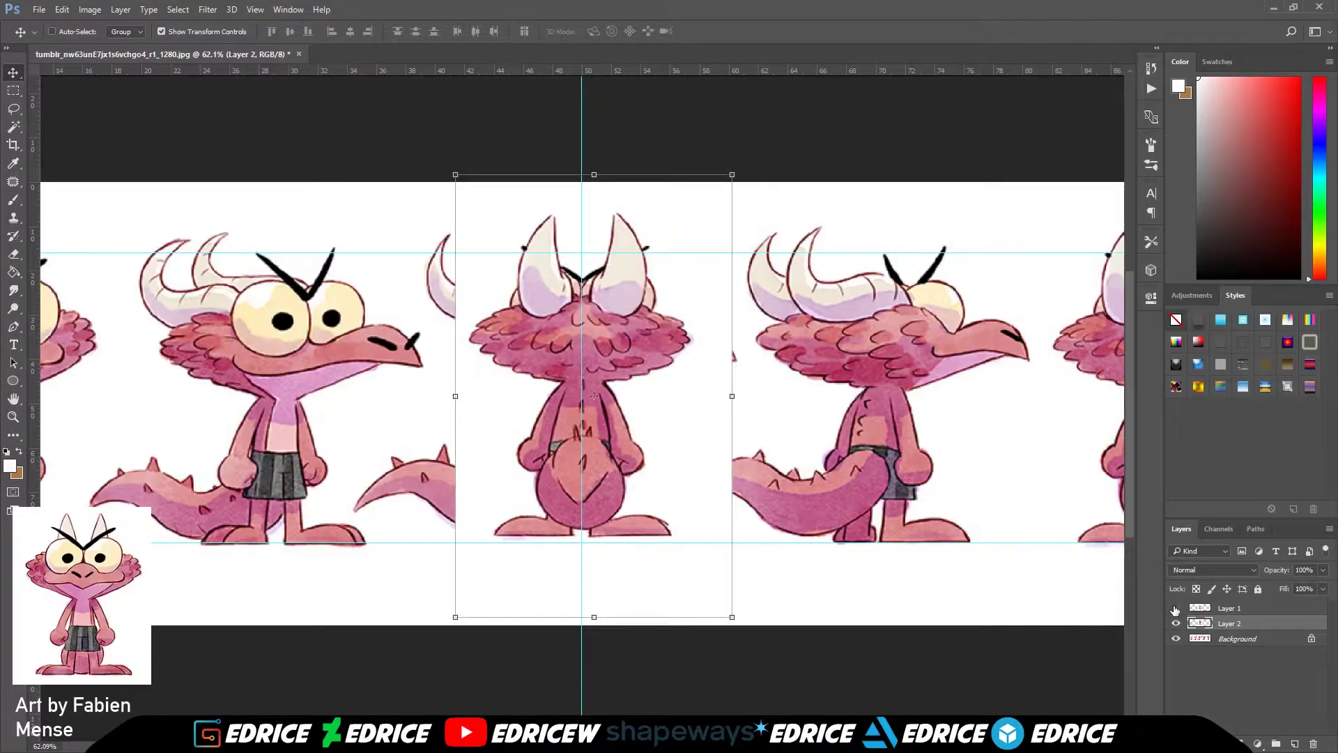
key(Down)
key(Down)
key(Down)
key(Down)
key(Down)
key(Down)
key(Down)
key(Down)
key(Down)
key(Down)
key(Down)
key(Down)
key(Down)
key(Down)
key(Down)
key(Down)
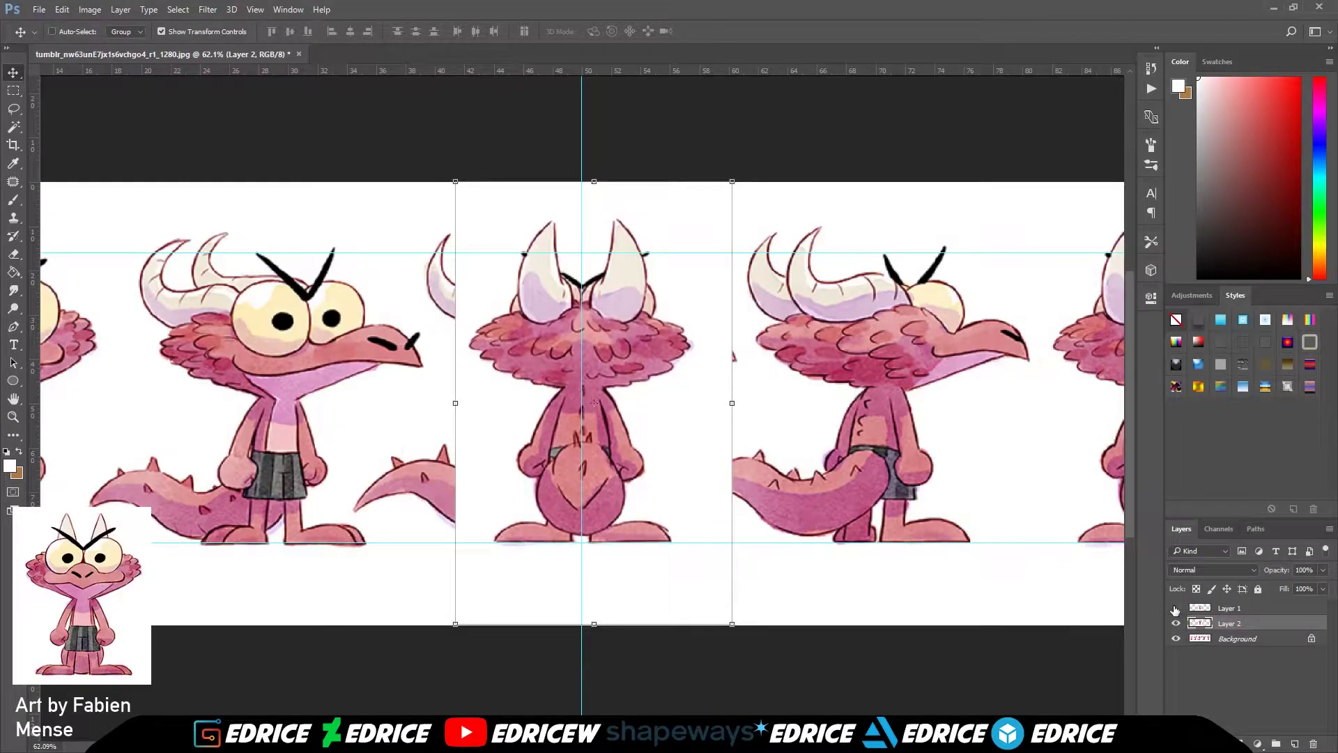
key(Down)
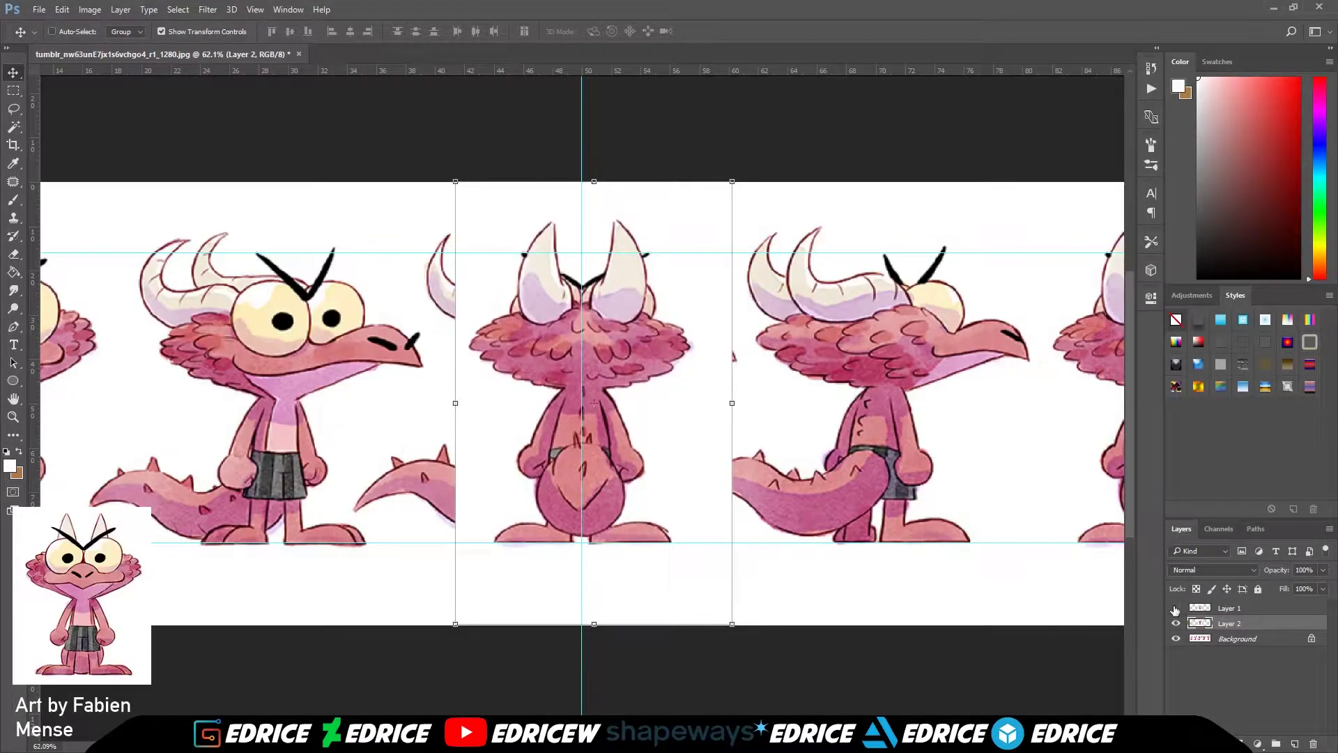
key(Down)
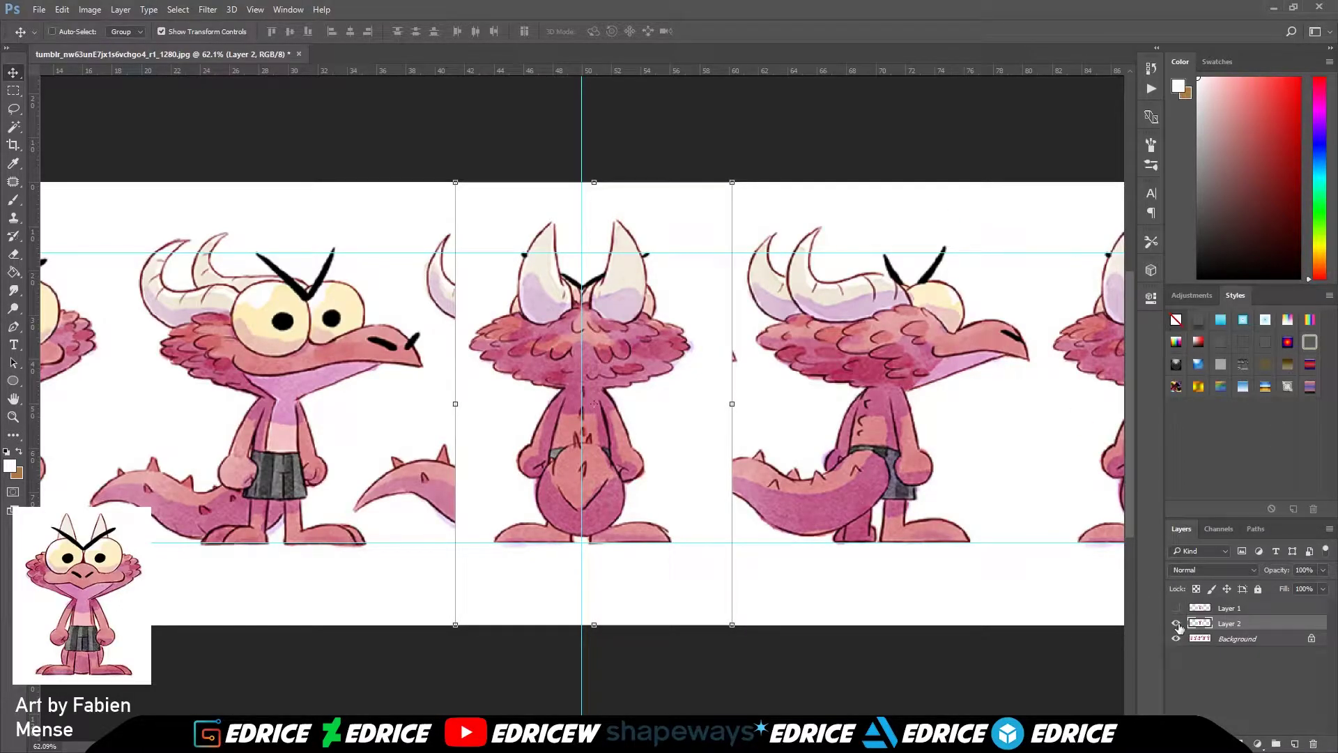
- Hide both copied layers to reveal the side view and fit the image in the window
click(1177, 625)
click(1178, 609)
click(1178, 608)
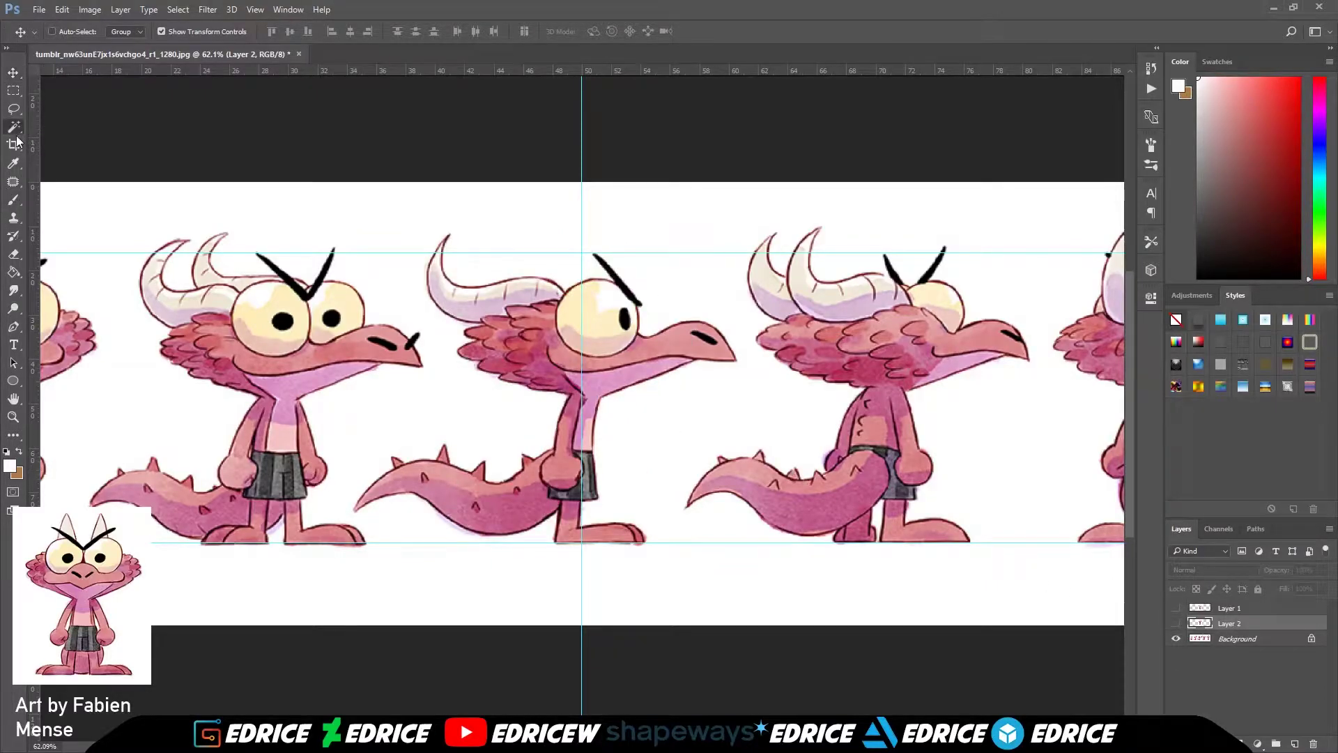
click(15, 129)
key(ctrl+0)
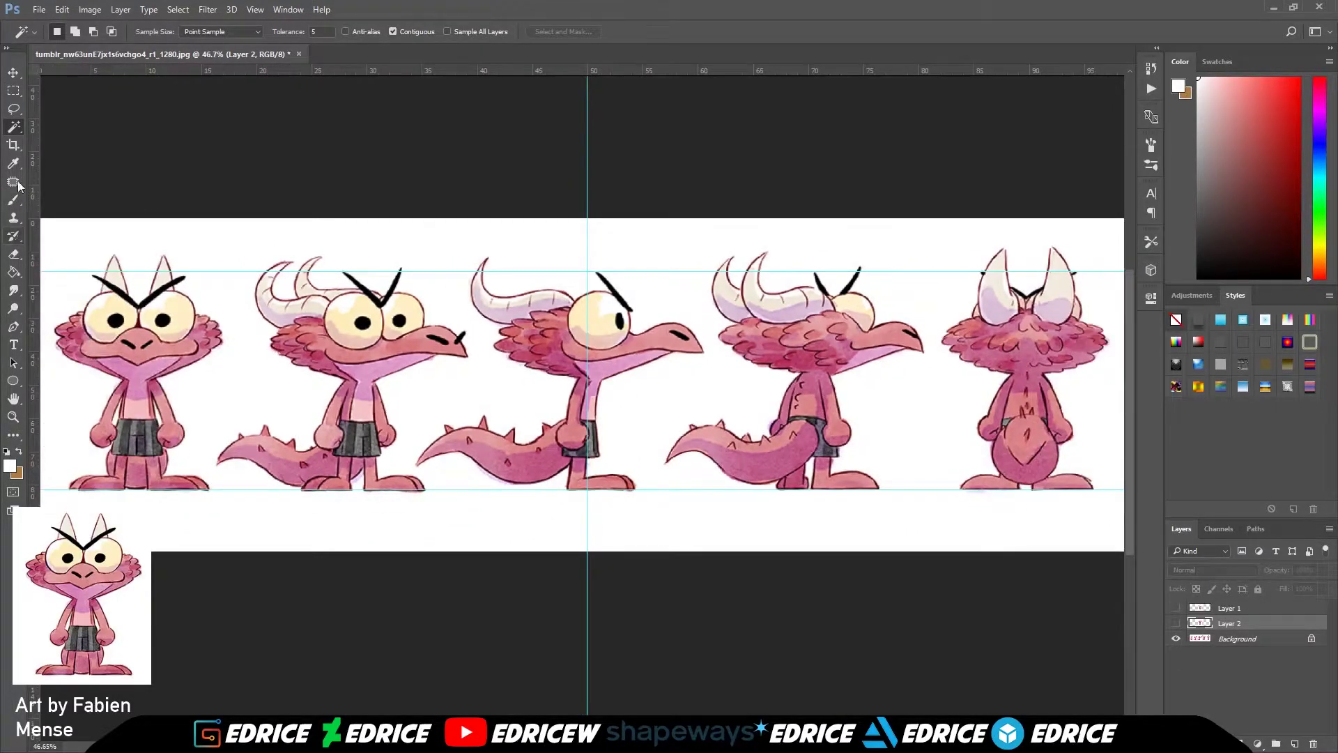
- Start a 1:1 square crop around the middle figure, then discard it
click(13, 145)
drag(642, 408, 594, 355)
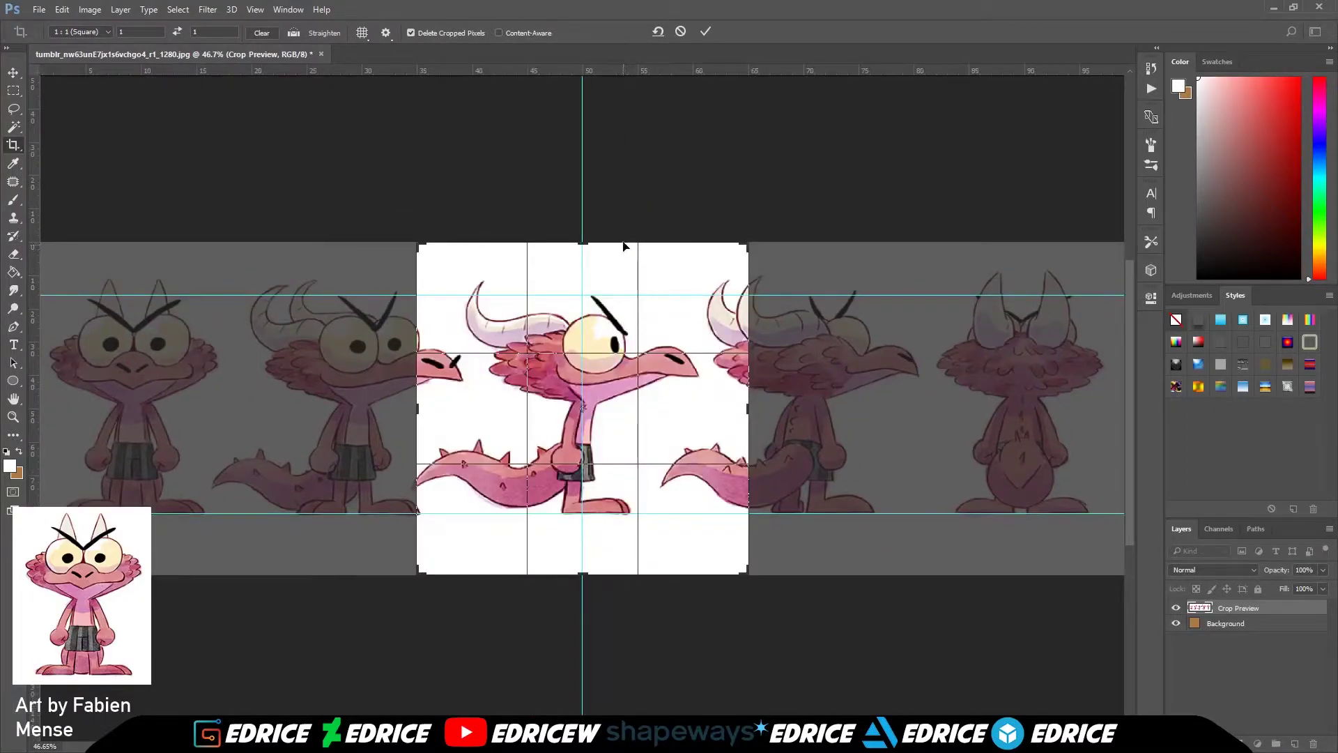
click(19, 73)
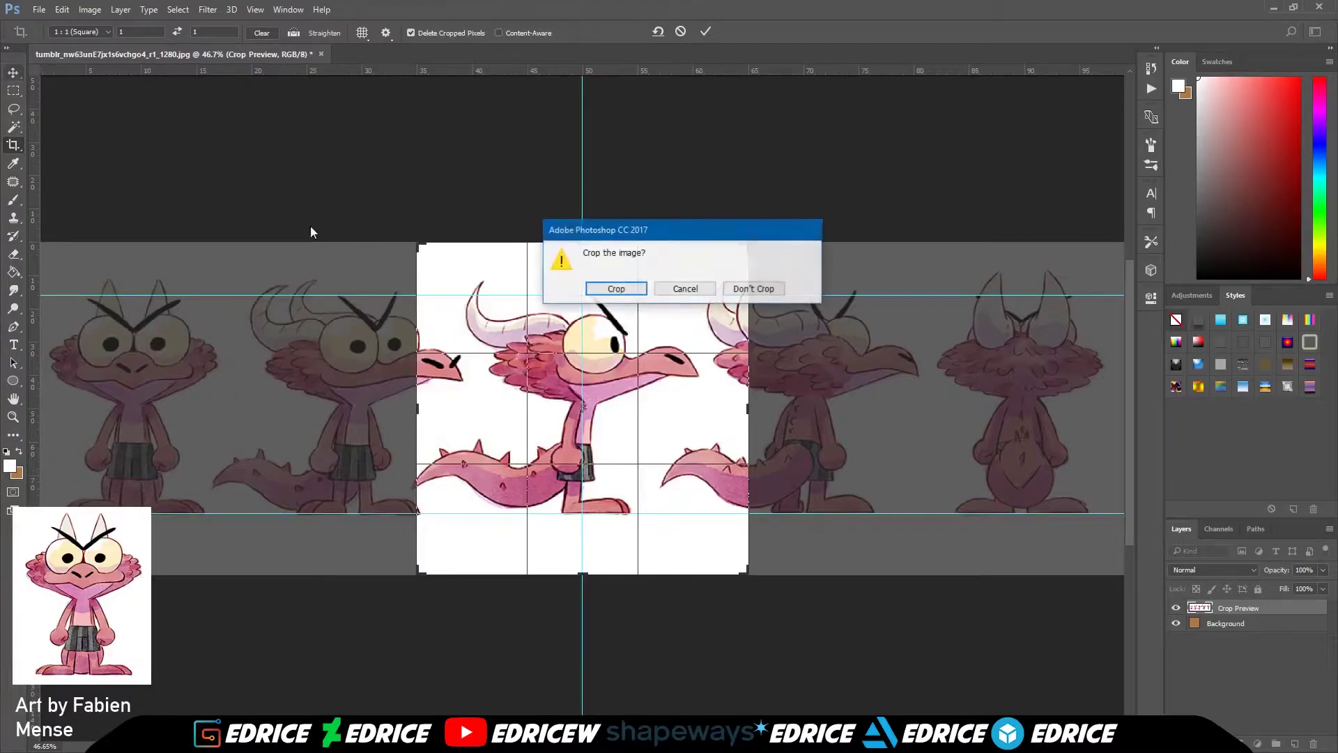
click(750, 296)
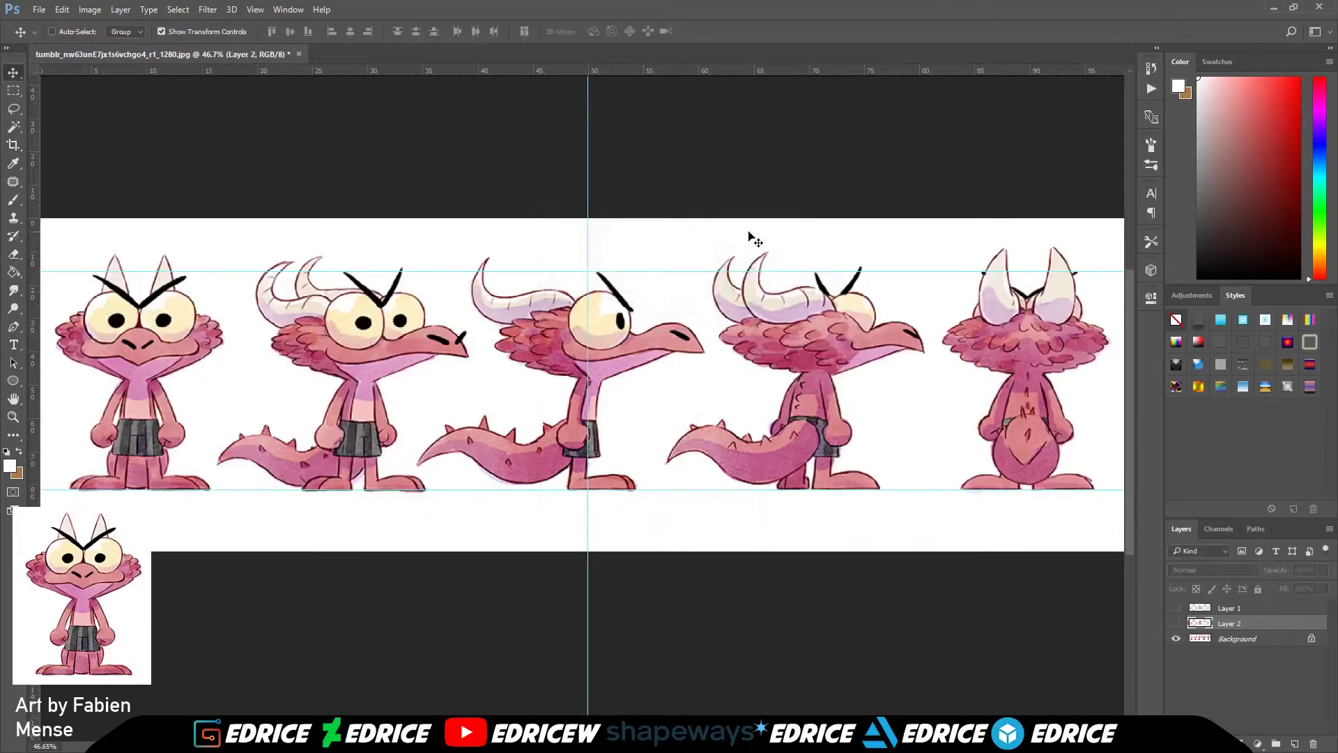
- Apply a square crop centred on the side-view figure and show both copied layers
click(13, 144)
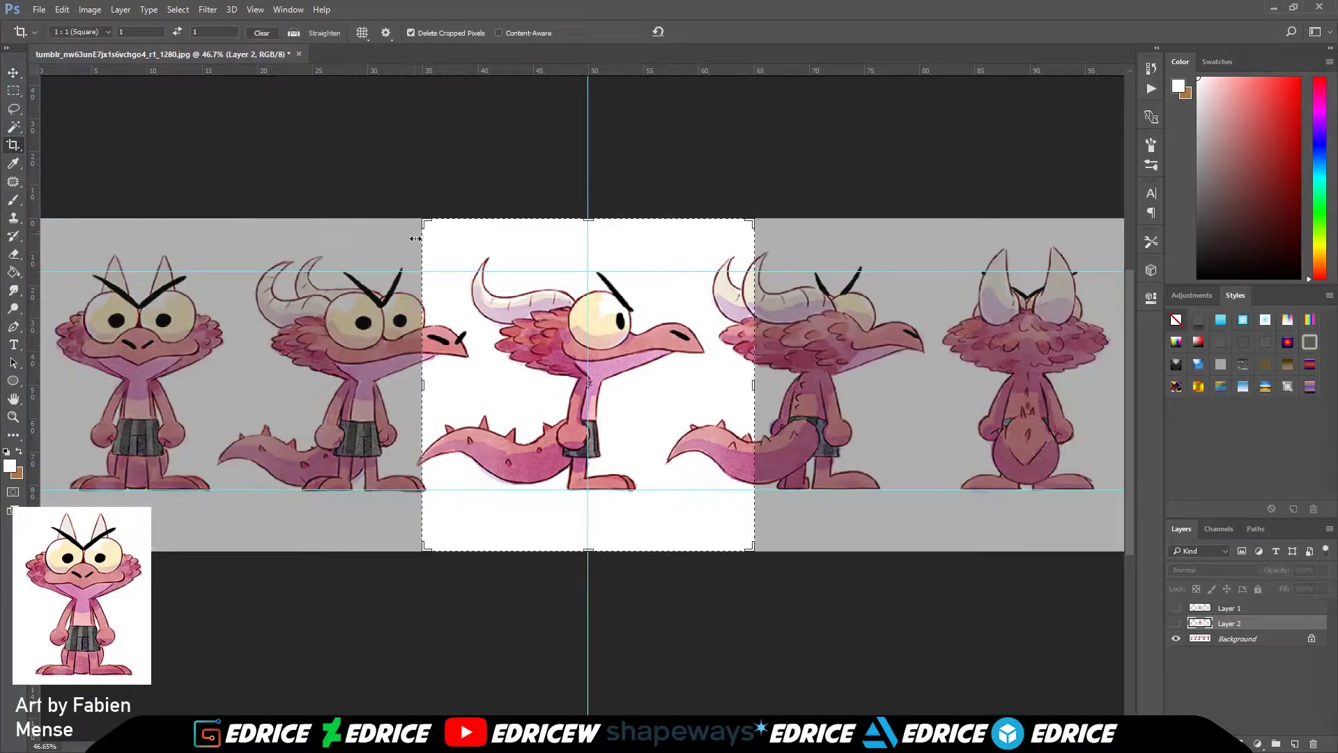
mouse_move(414, 386)
mouse_down()
mouse_move(373, 373)
mouse_move(433, 373)
mouse_move(425, 383)
mouse_up()
mouse_move(601, 391)
mouse_down()
mouse_move(589, 387)
mouse_move(618, 392)
mouse_move(604, 408)
mouse_move(626, 395)
mouse_move(602, 398)
mouse_up()
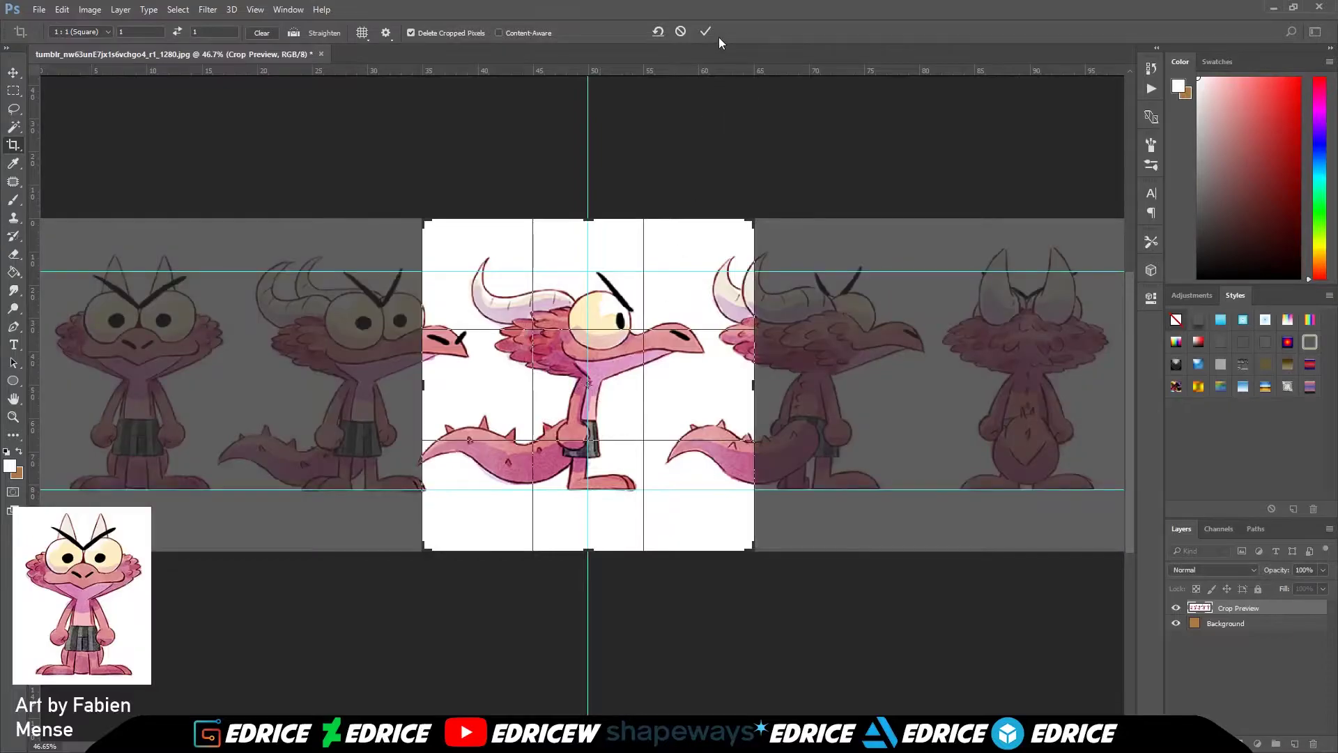
click(706, 31)
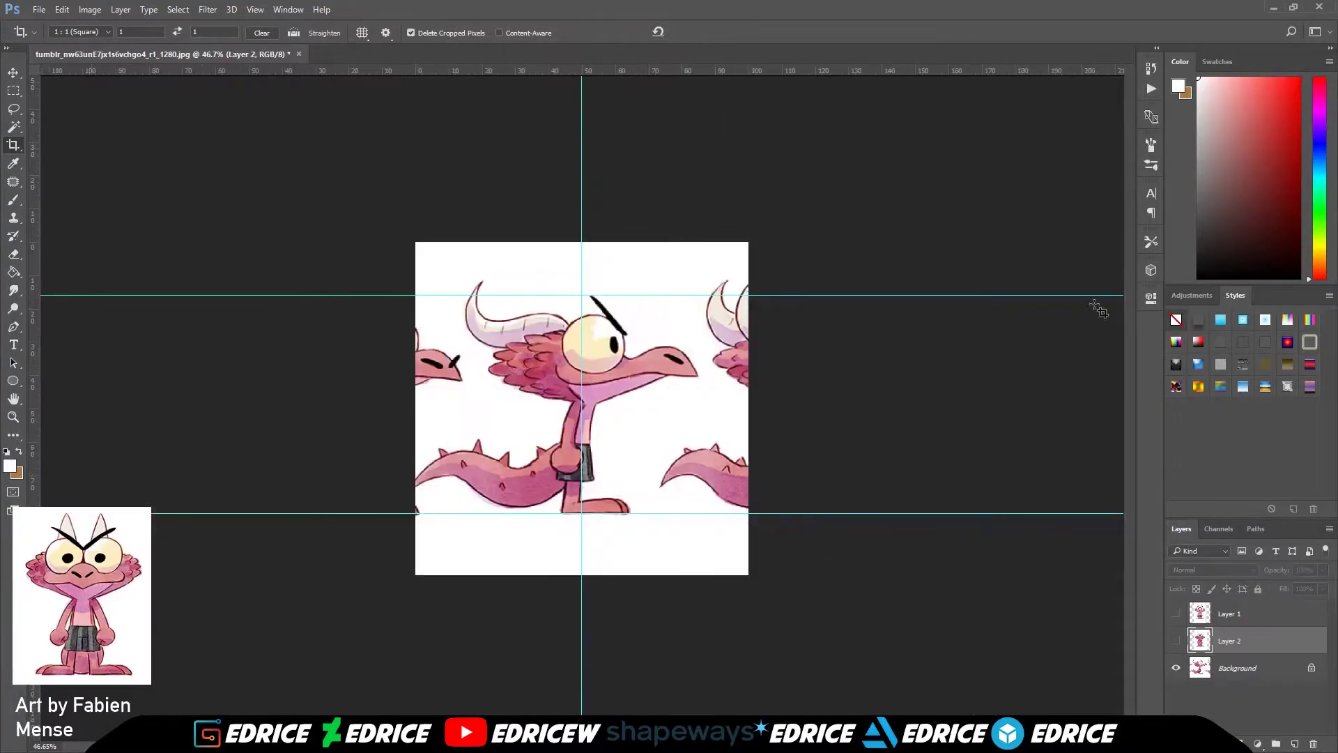
click(1176, 641)
click(1177, 613)
- Hide Background and add a new layer above it filled with white
click(1177, 668)
click(1229, 668)
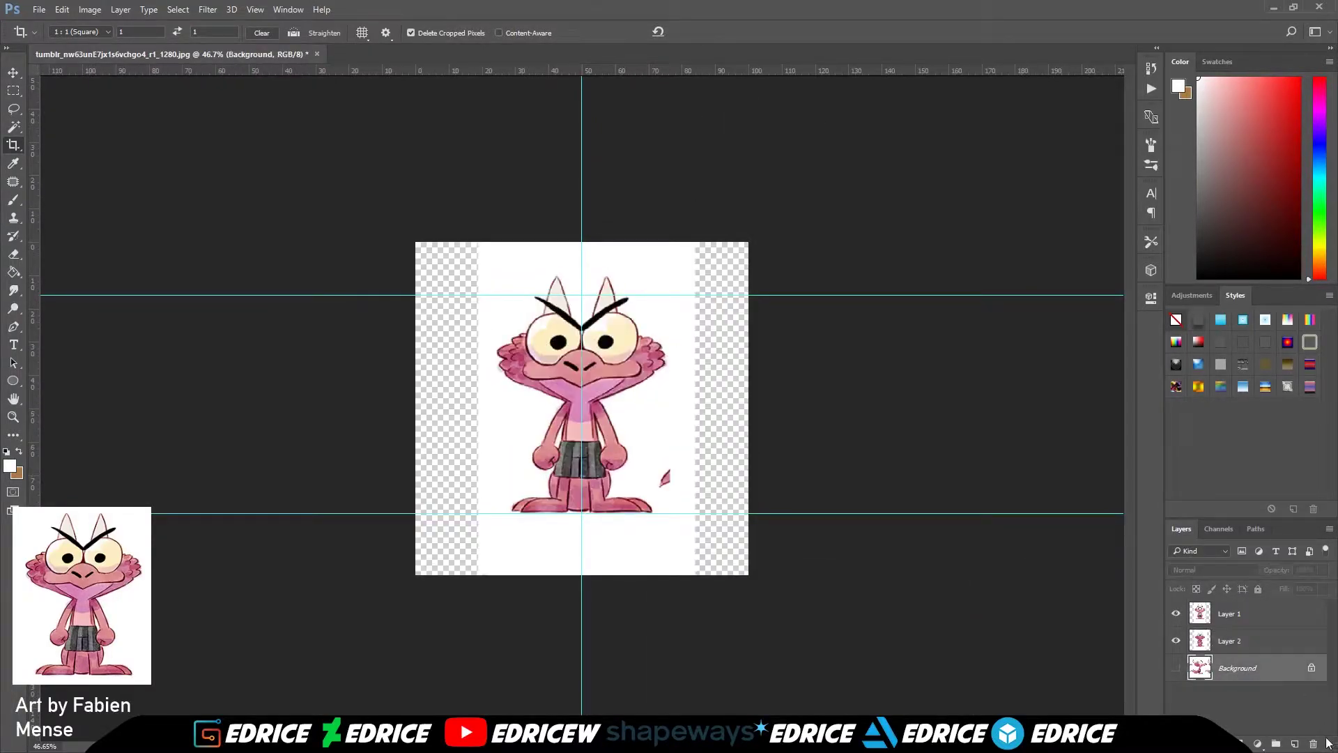
click(1295, 744)
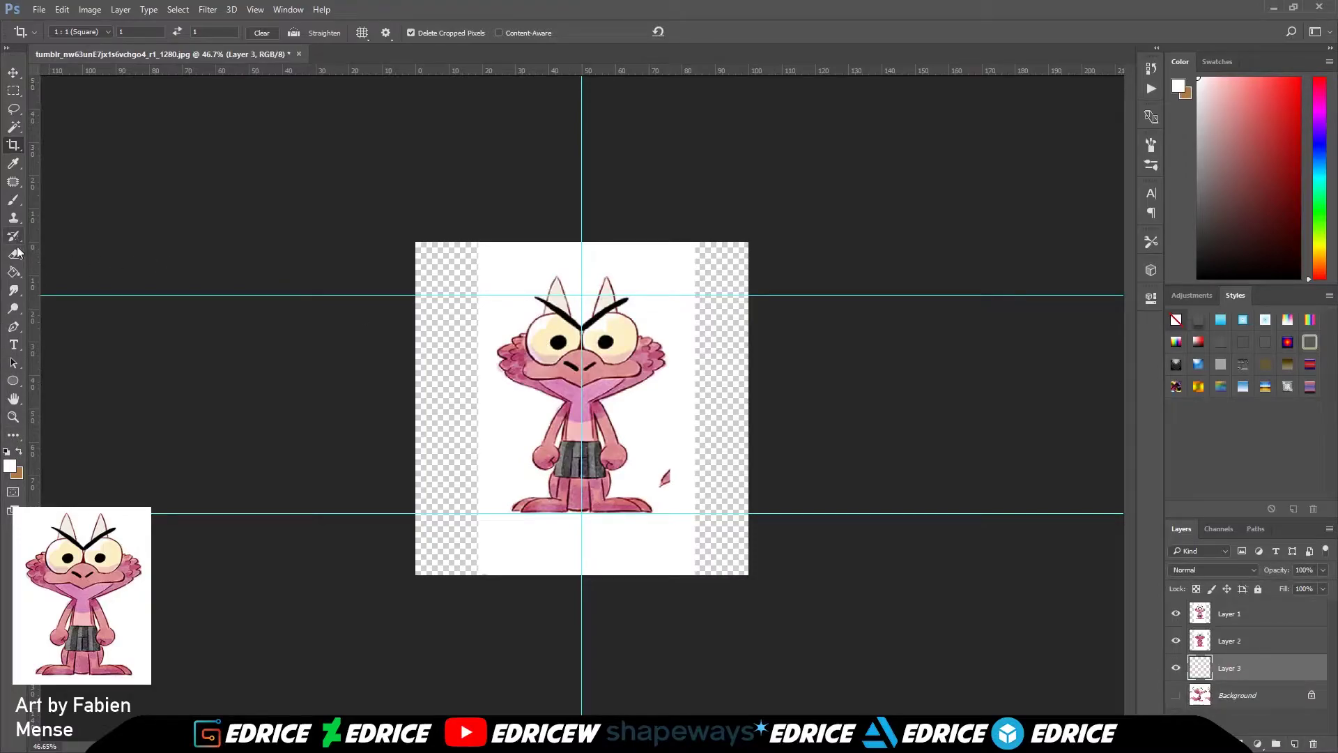
click(14, 272)
click(708, 385)
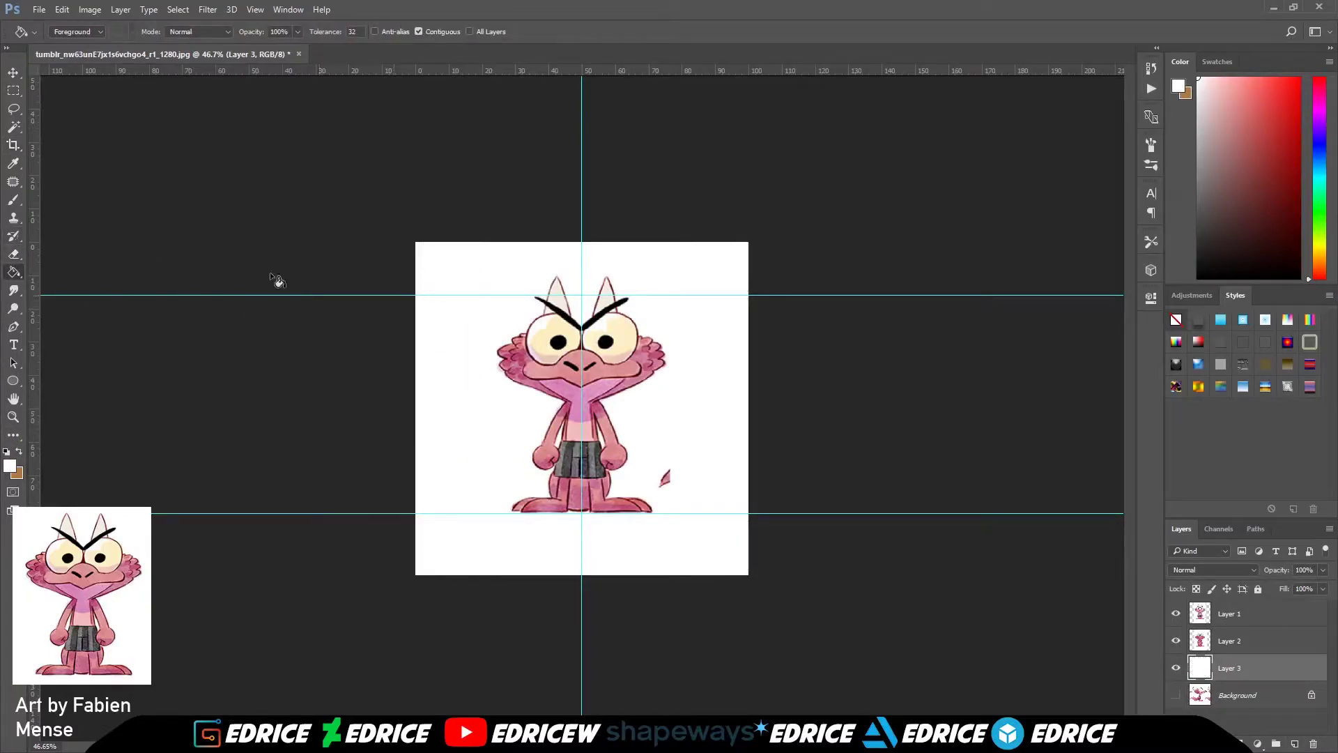
- Check the back view, then leave it hidden with the front-view layer shown and selected
click(14, 200)
click(1303, 643)
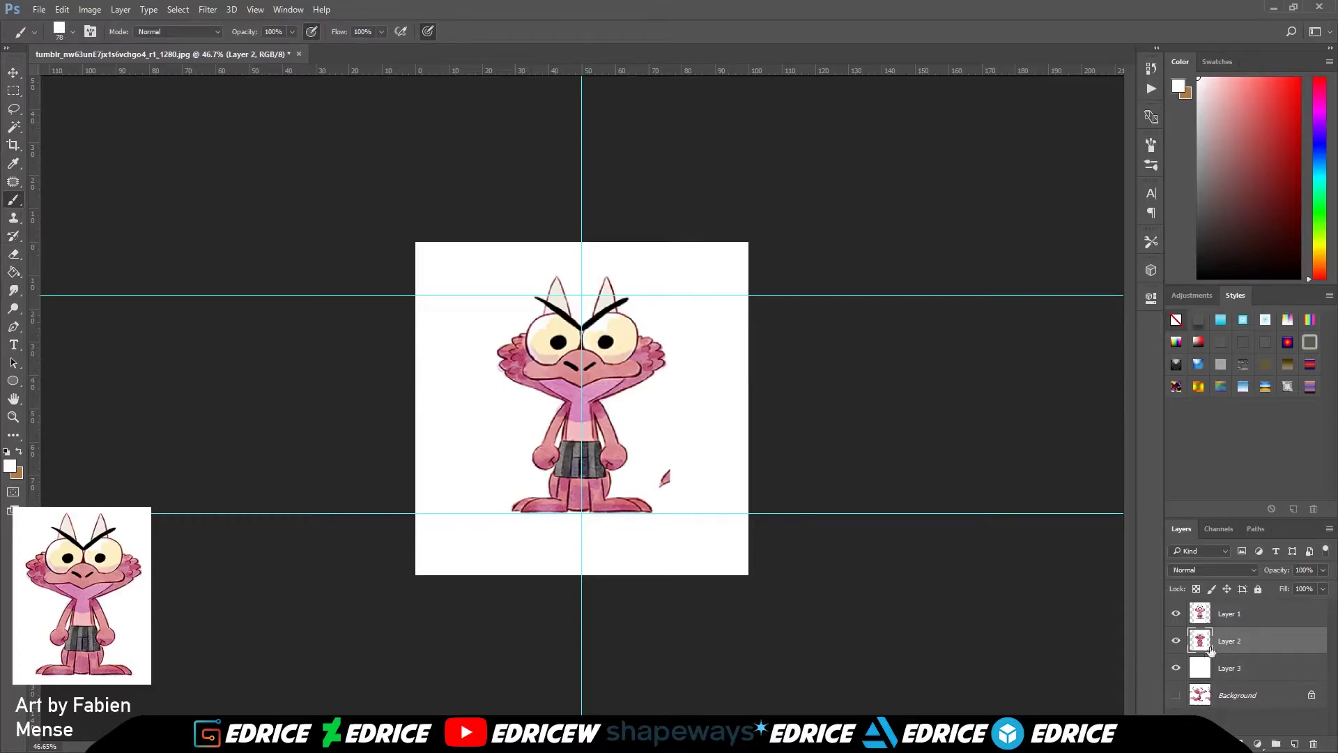
click(1176, 615)
click(1177, 640)
click(1177, 640)
click(1177, 640)
click(1177, 614)
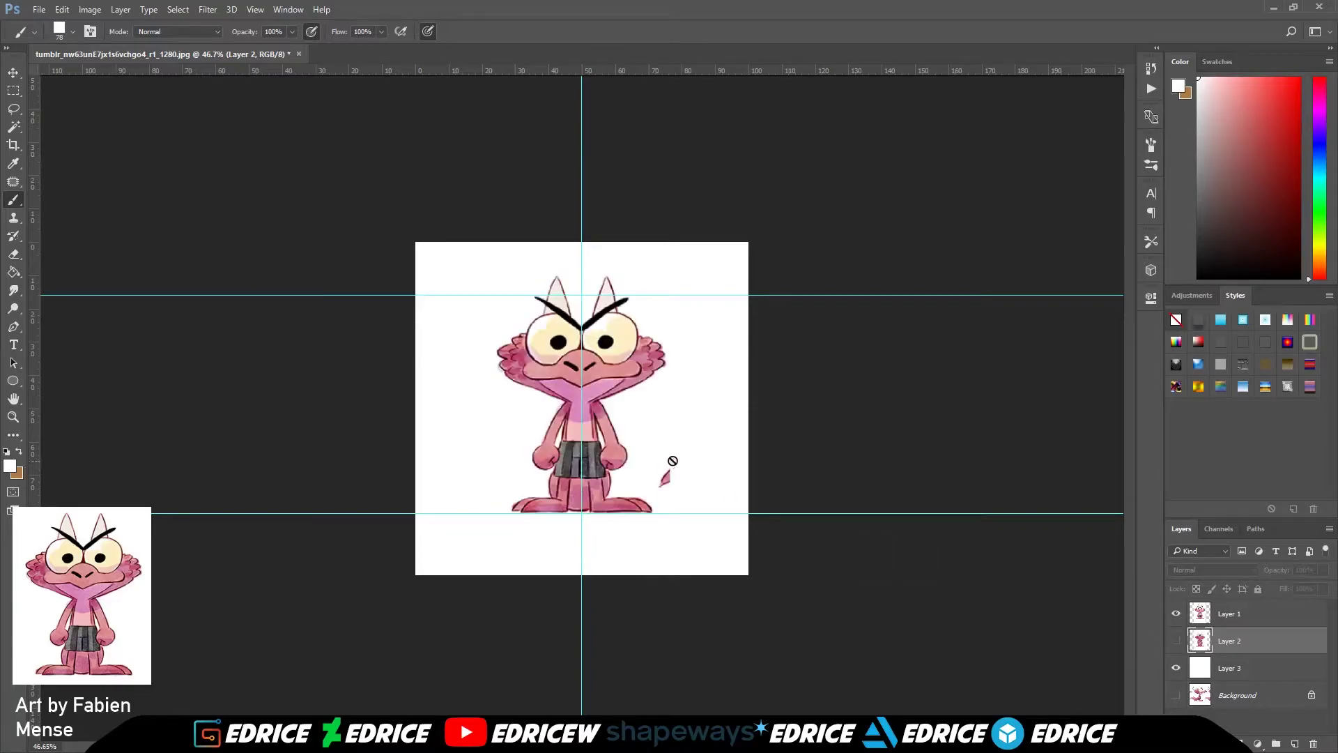
click(1241, 615)
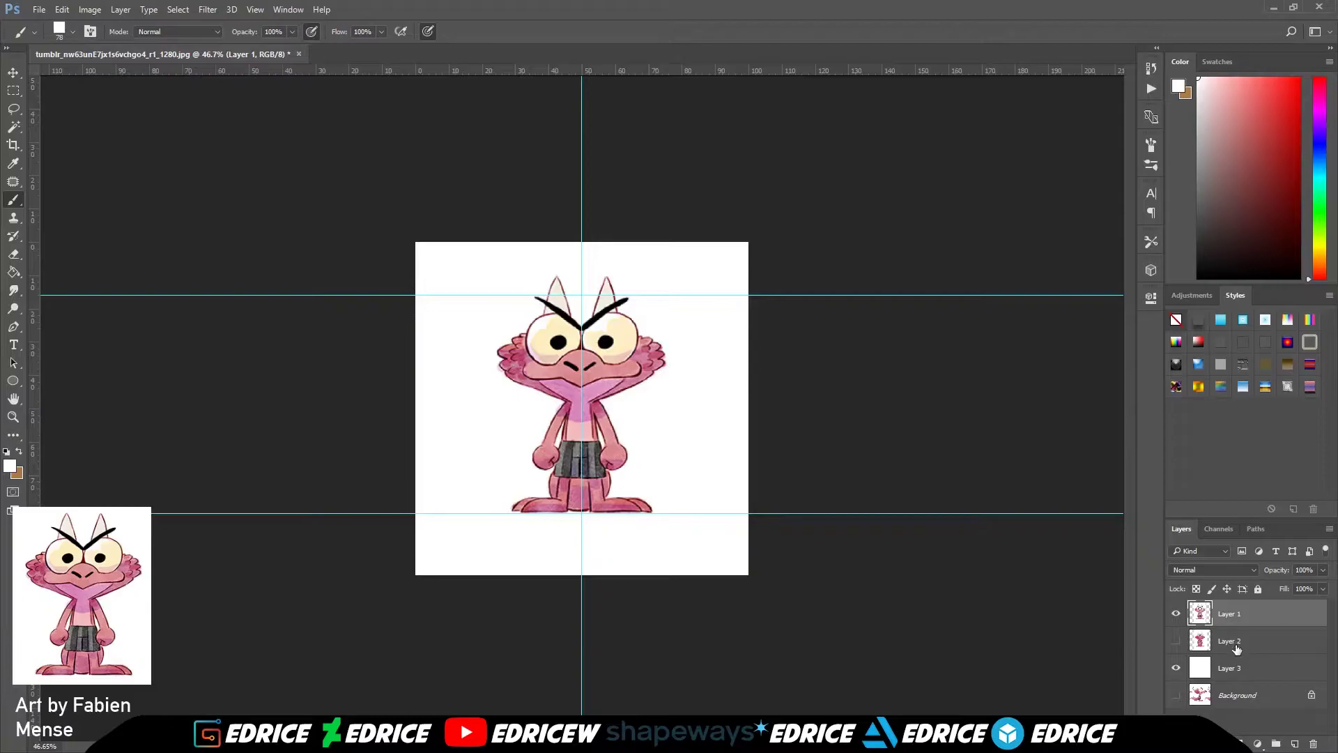
- Save the front view as JPEG, replacing Front.jpg
click(35, 13)
click(56, 163)
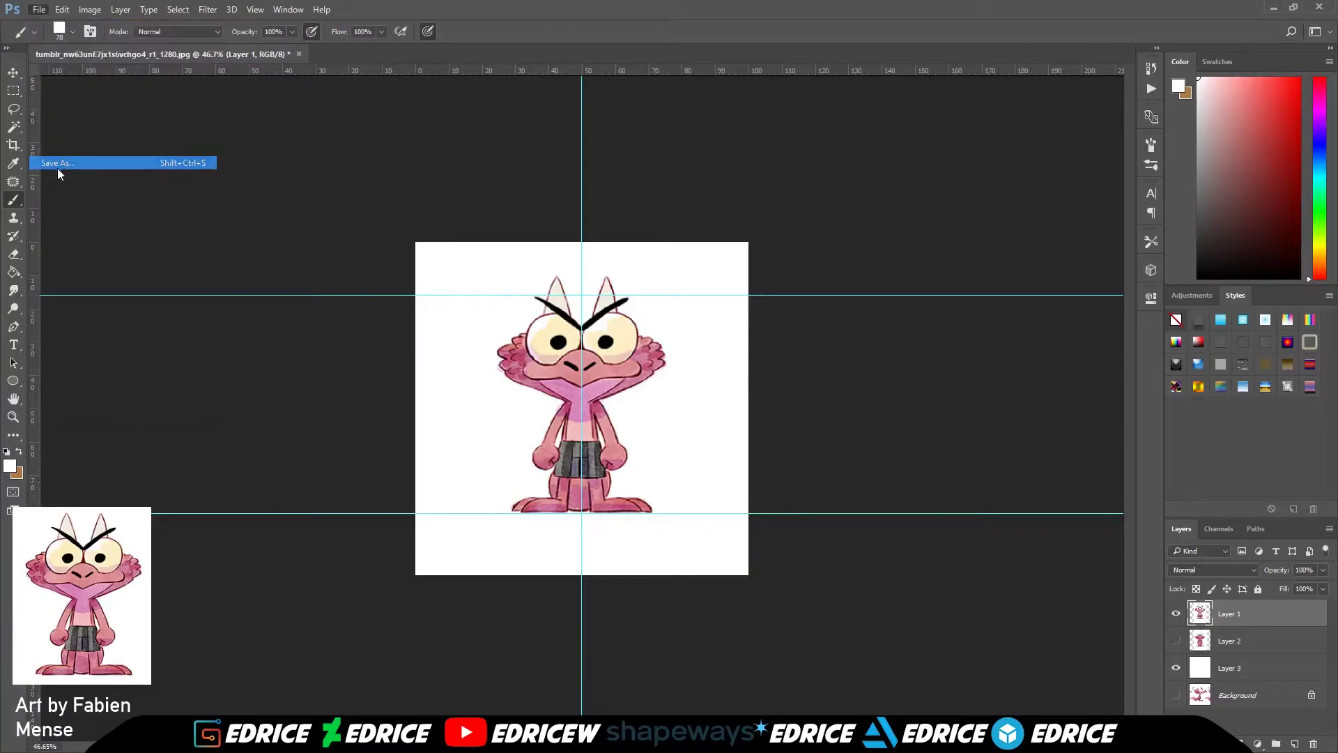
click(165, 606)
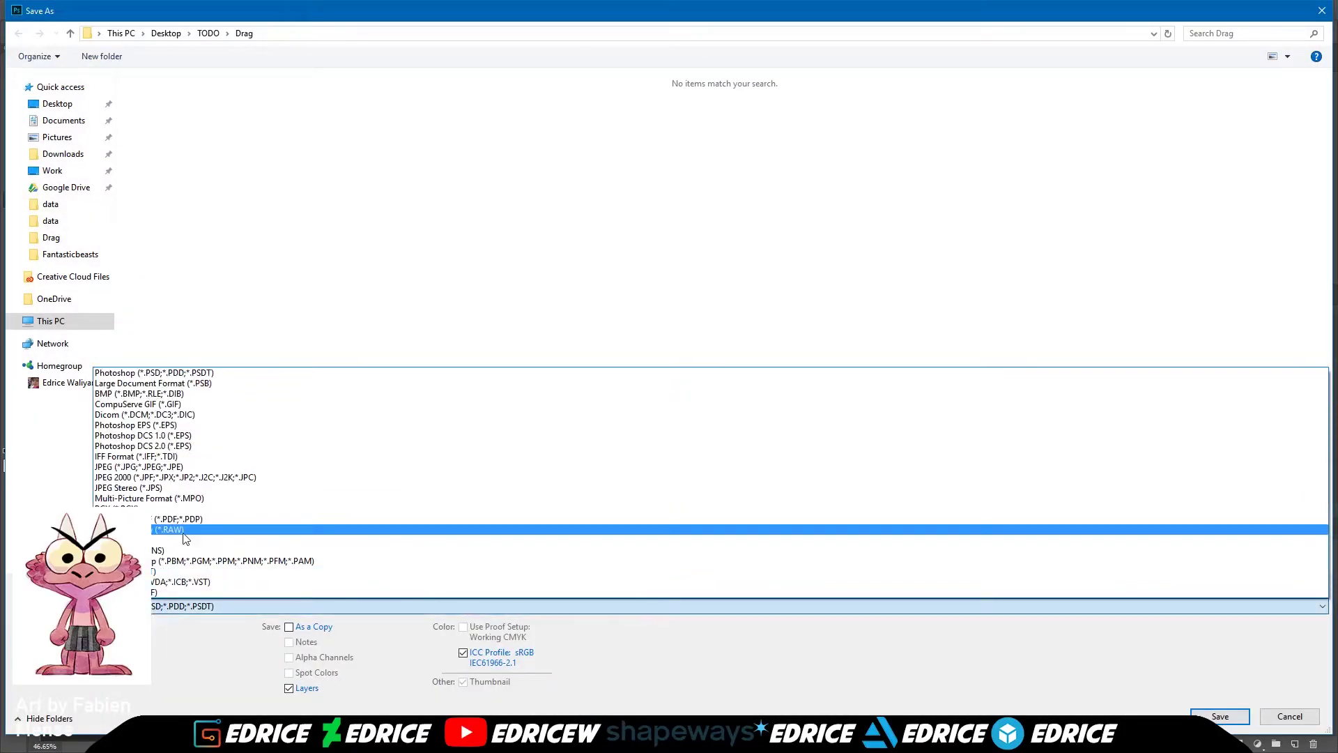
click(202, 467)
double_click(238, 108)
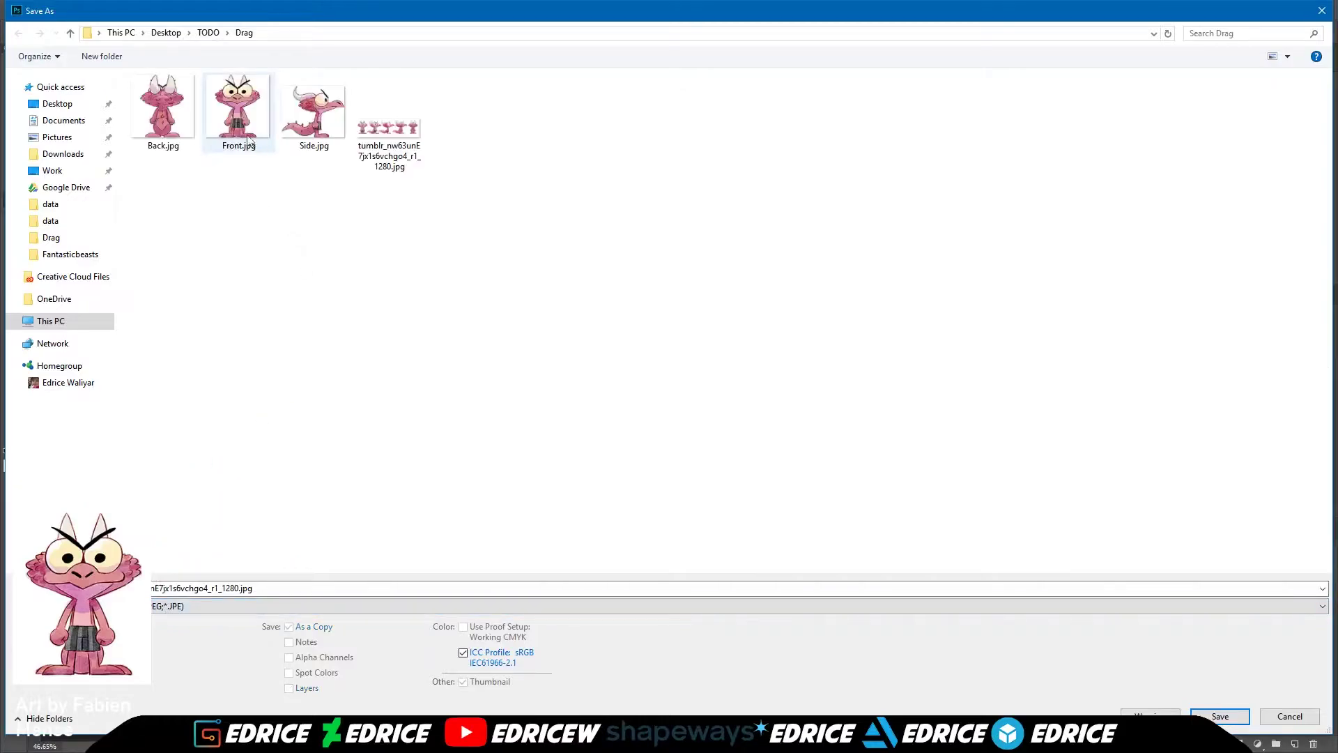
click(694, 384)
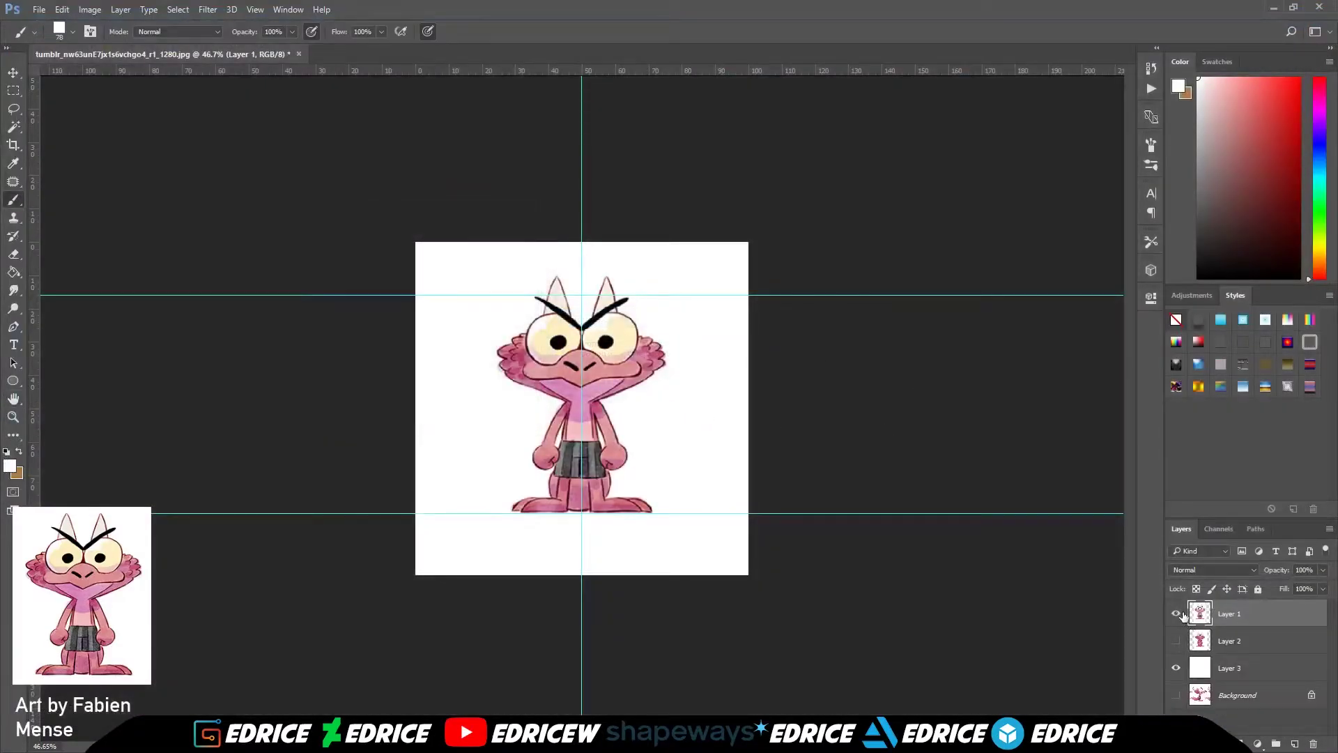
- Show only the back view and save it as JPEG, replacing Back.jpg
click(1176, 614)
click(1177, 641)
click(42, 11)
click(101, 165)
click(281, 600)
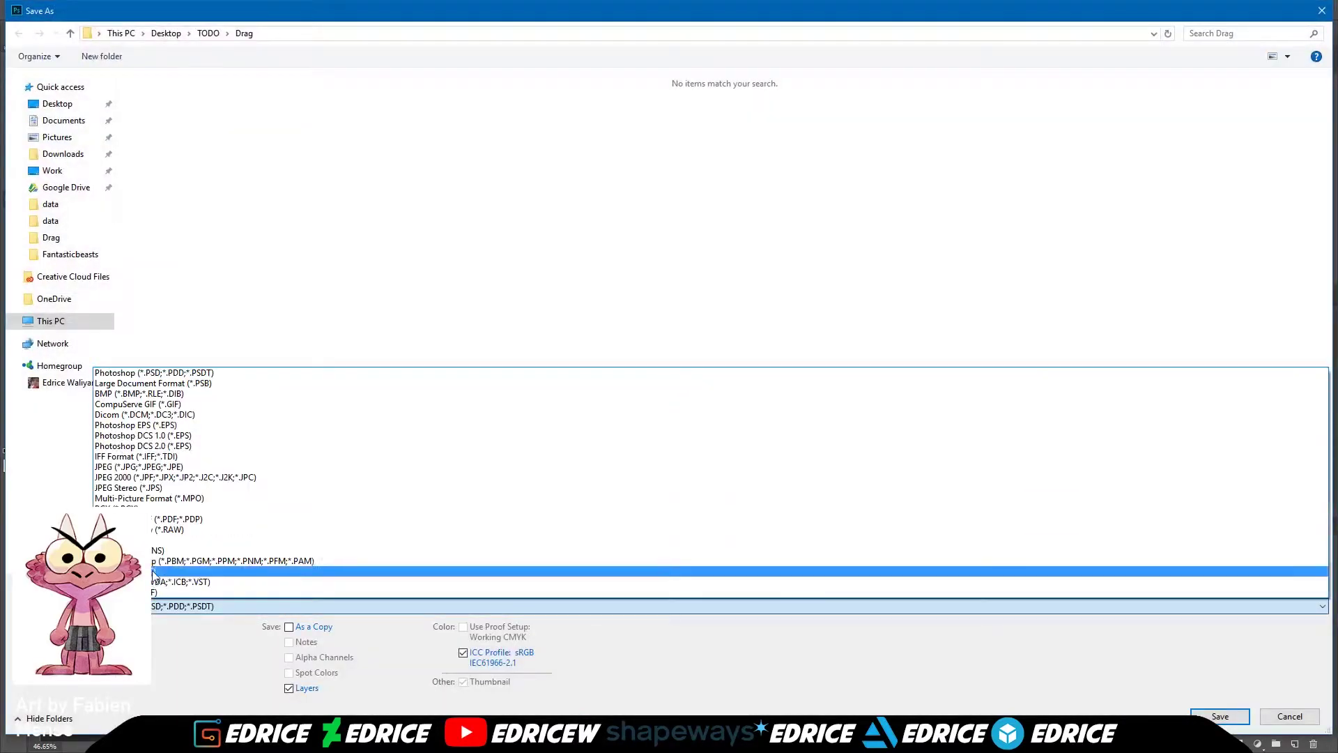
click(204, 463)
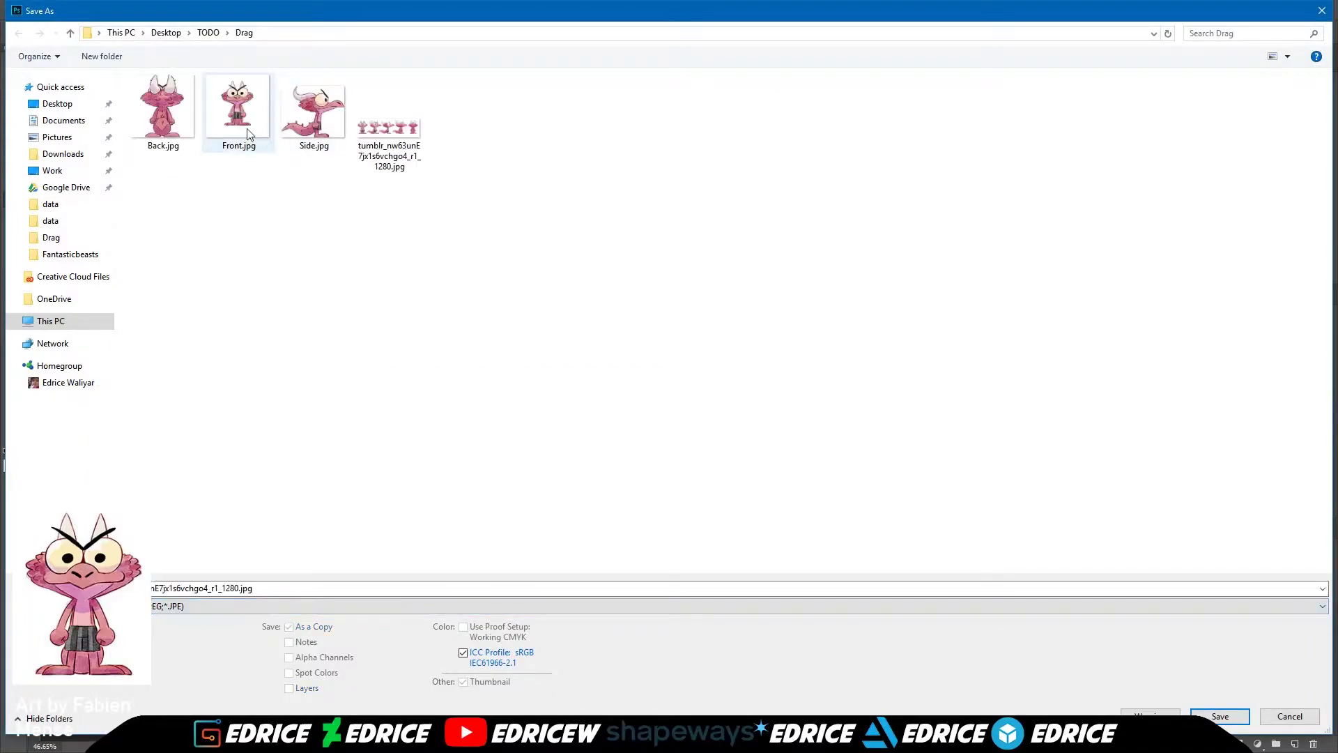
double_click(163, 108)
click(703, 384)
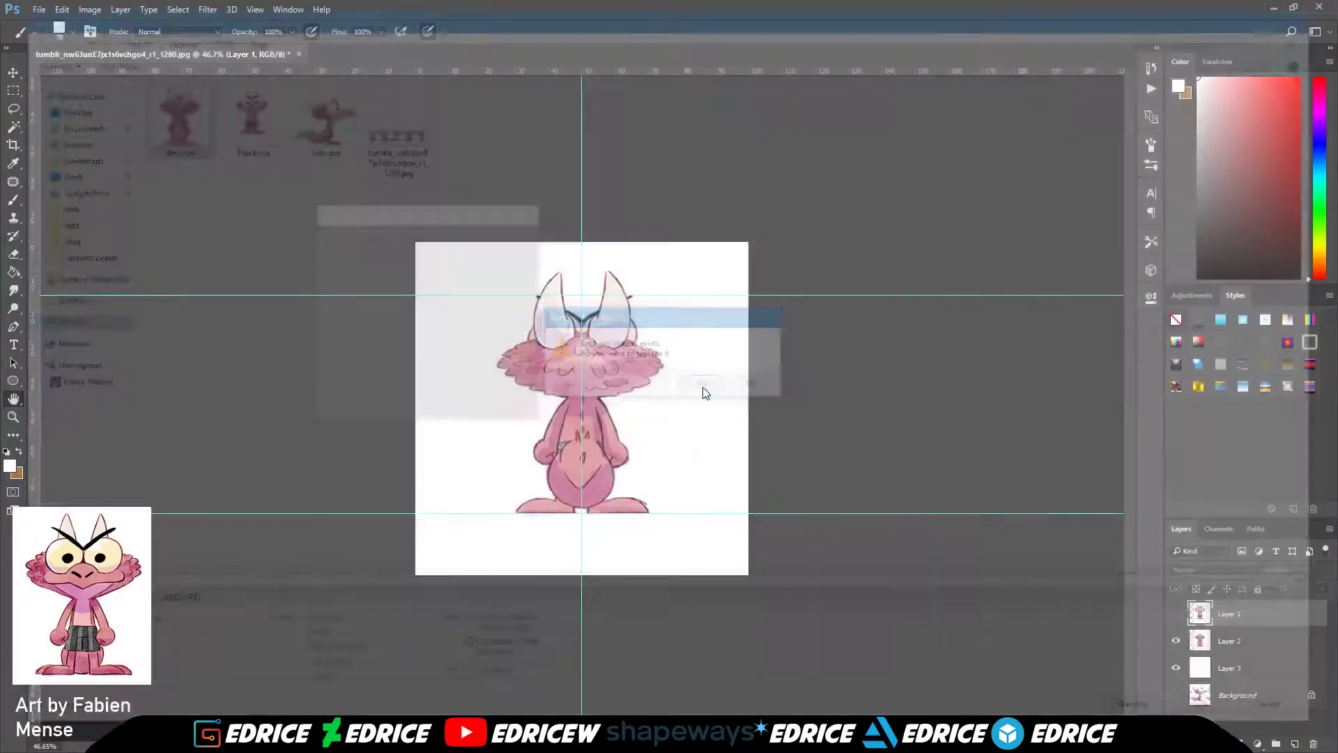
click(512, 240)
- Hide the back-view and white layers and show the original background image
click(1176, 641)
click(1176, 667)
click(1176, 695)
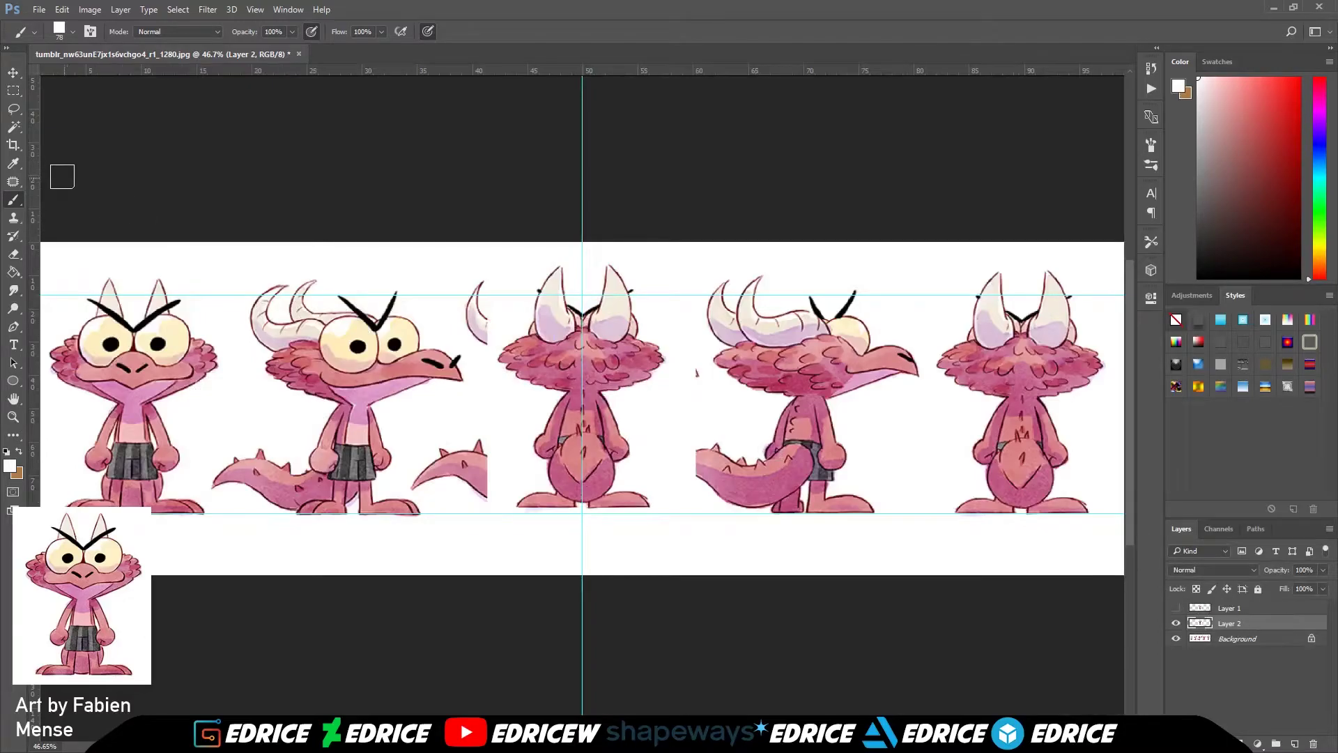
- Crop the canvas to a square centred on the side-view figure
click(14, 144)
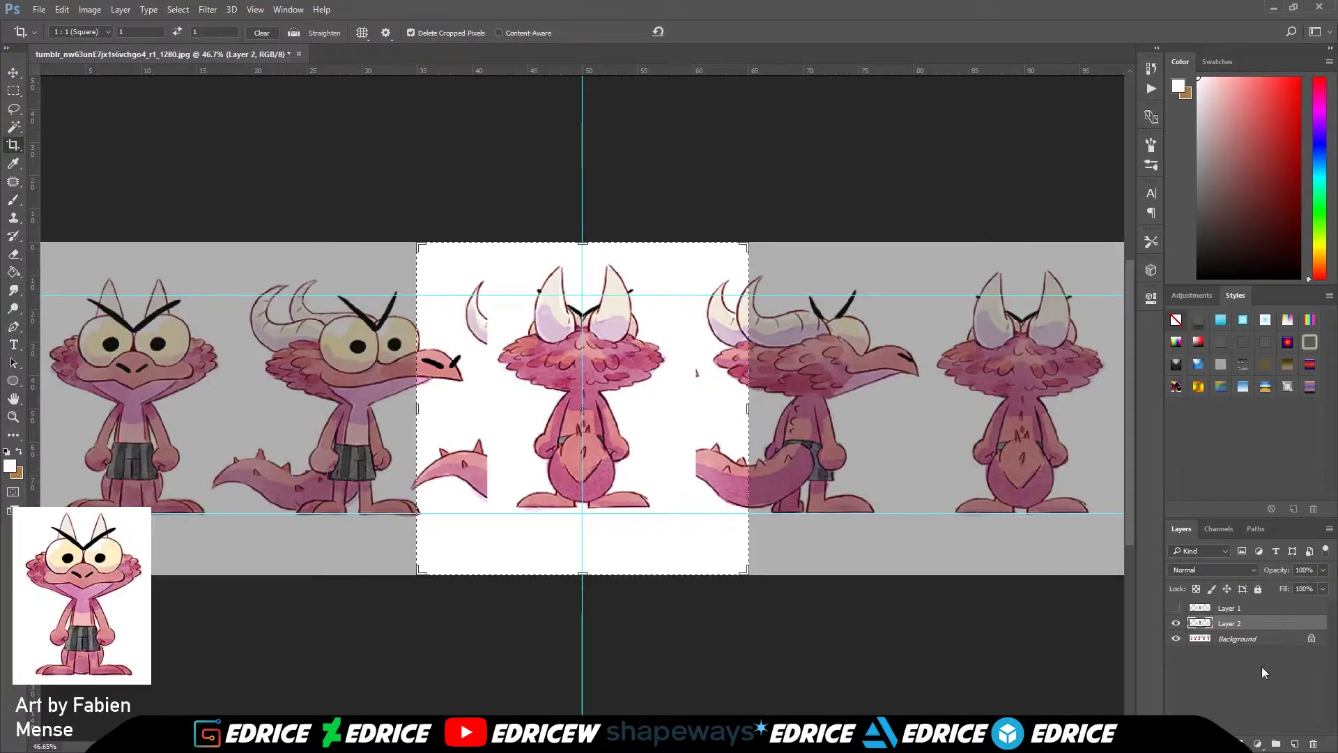
click(1176, 623)
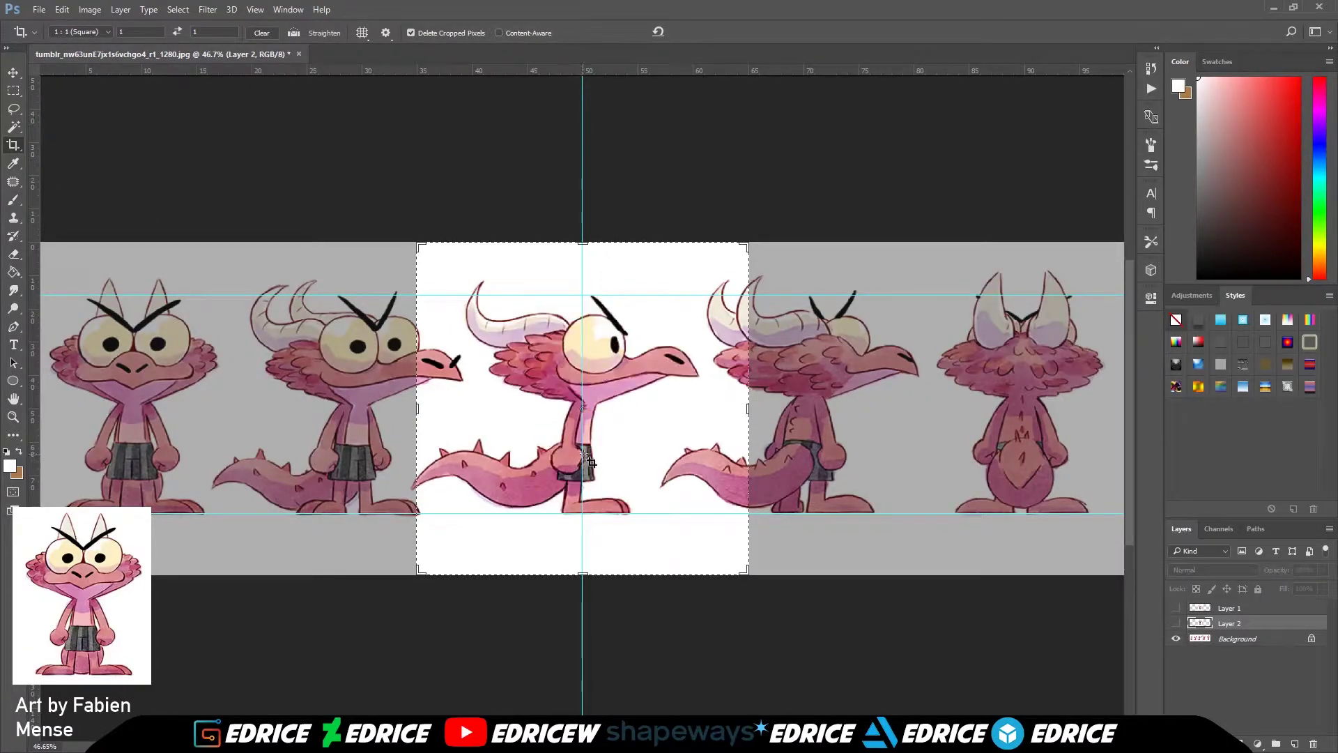
mouse_move(578, 417)
mouse_down()
mouse_move(557, 416)
mouse_move(575, 396)
mouse_up()
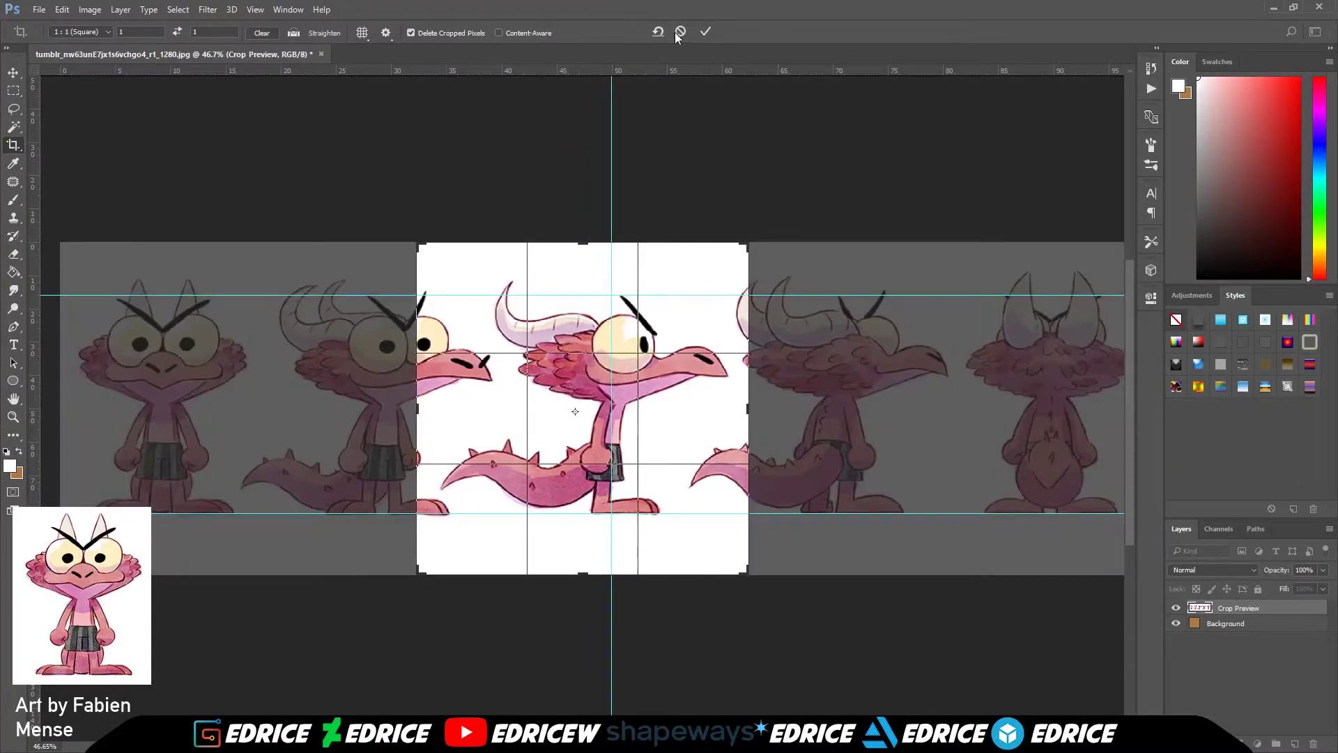
click(706, 31)
- Paint white over the neighbouring creatures' face, tail, feet and body fragments at both edges
click(13, 200)
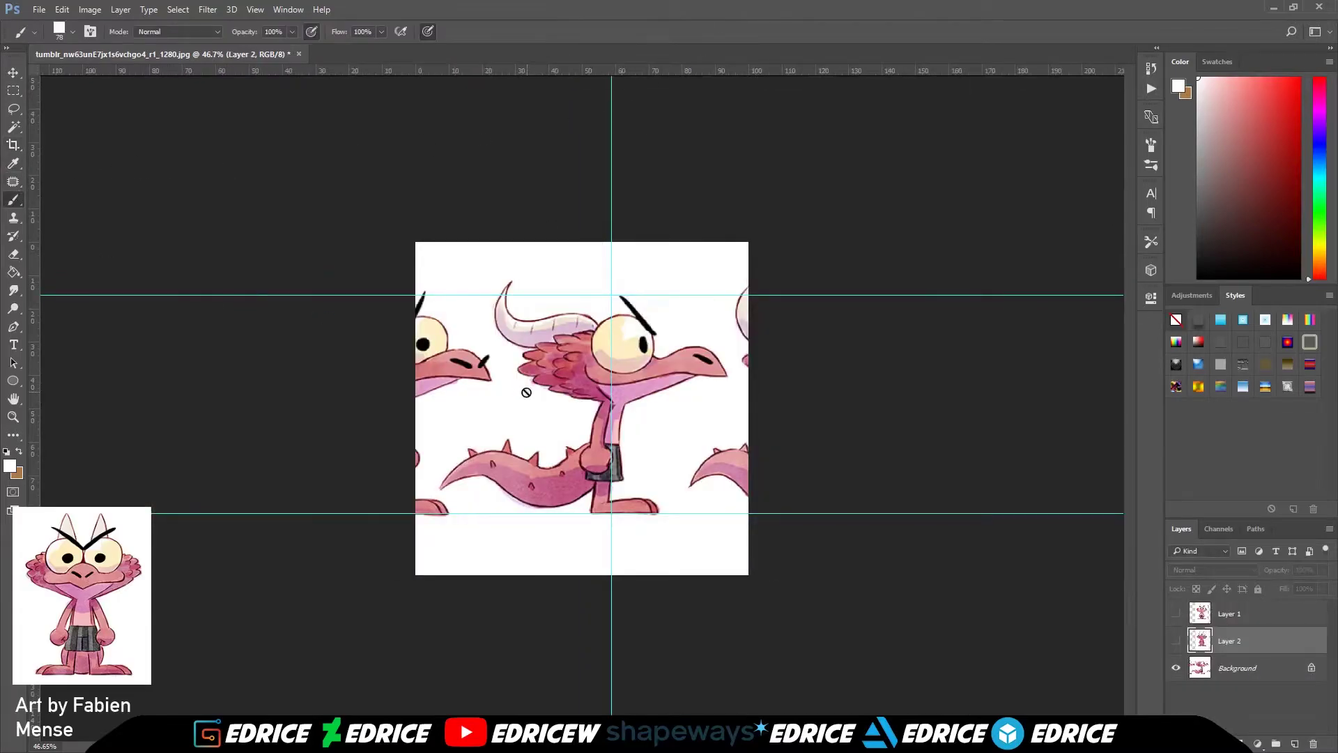
alt+click(516, 402)
click(1249, 673)
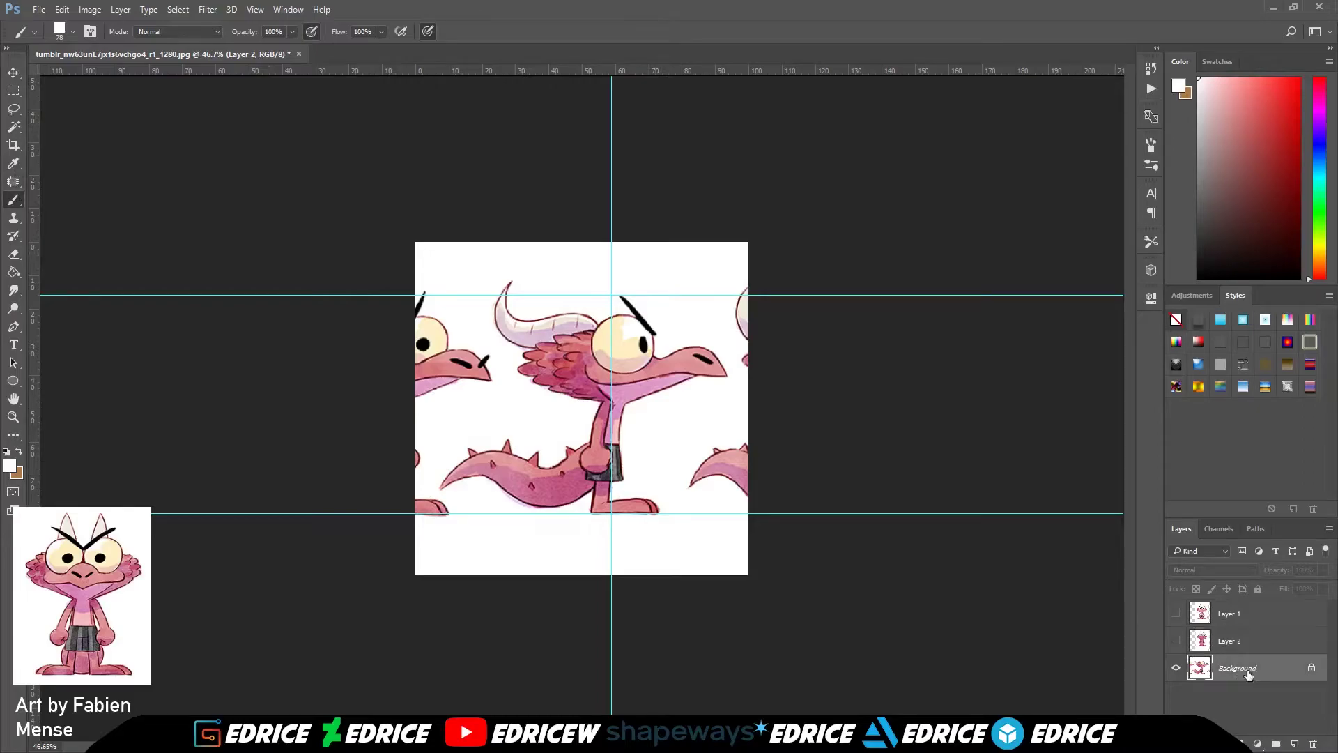
mouse_move(479, 368)
mouse_down()
mouse_move(413, 316)
mouse_move(444, 314)
mouse_move(463, 359)
mouse_move(440, 377)
mouse_up()
mouse_move(402, 432)
mouse_down()
mouse_move(400, 499)
mouse_move(425, 526)
mouse_move(440, 523)
mouse_move(424, 505)
mouse_move(488, 531)
mouse_up()
mouse_move(684, 469)
mouse_down()
mouse_move(724, 462)
mouse_move(760, 507)
mouse_move(712, 464)
mouse_up()
drag(746, 365, 744, 274)
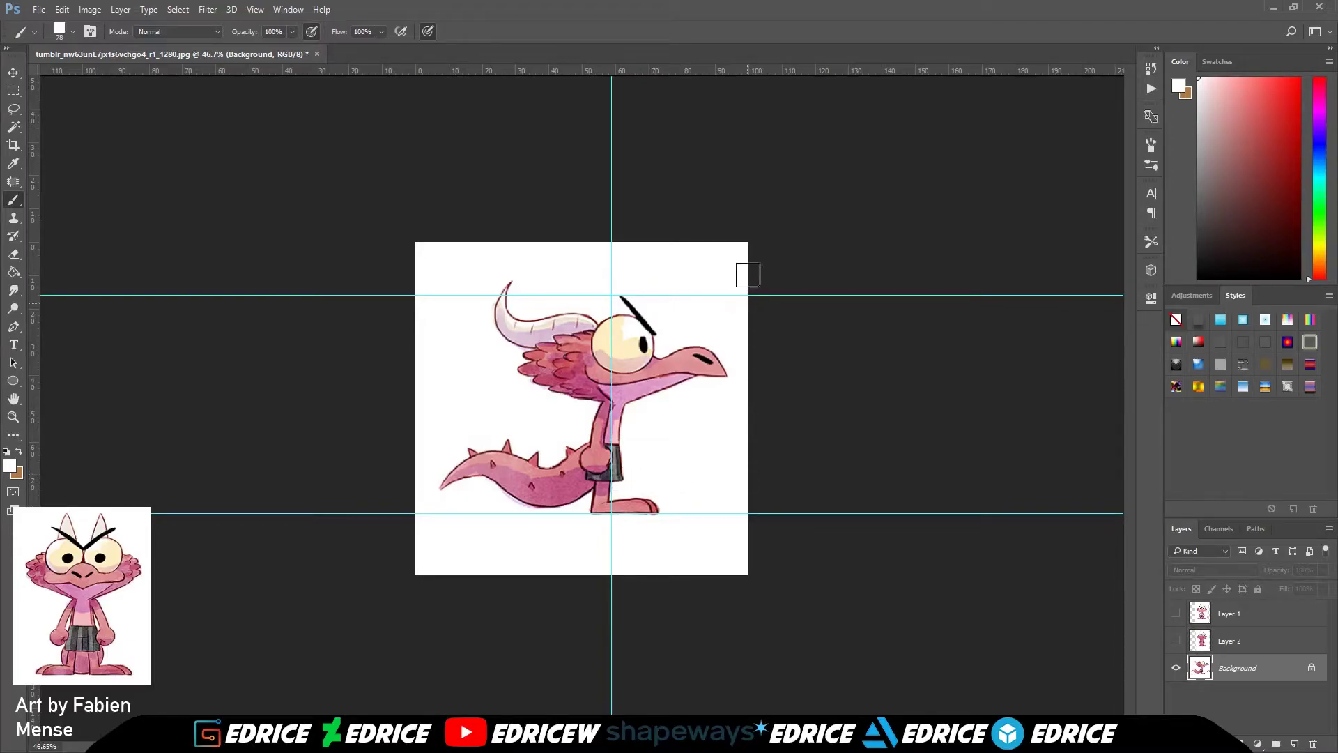
- Save the side view as JPEG, replacing Side.jpg
click(32, 10)
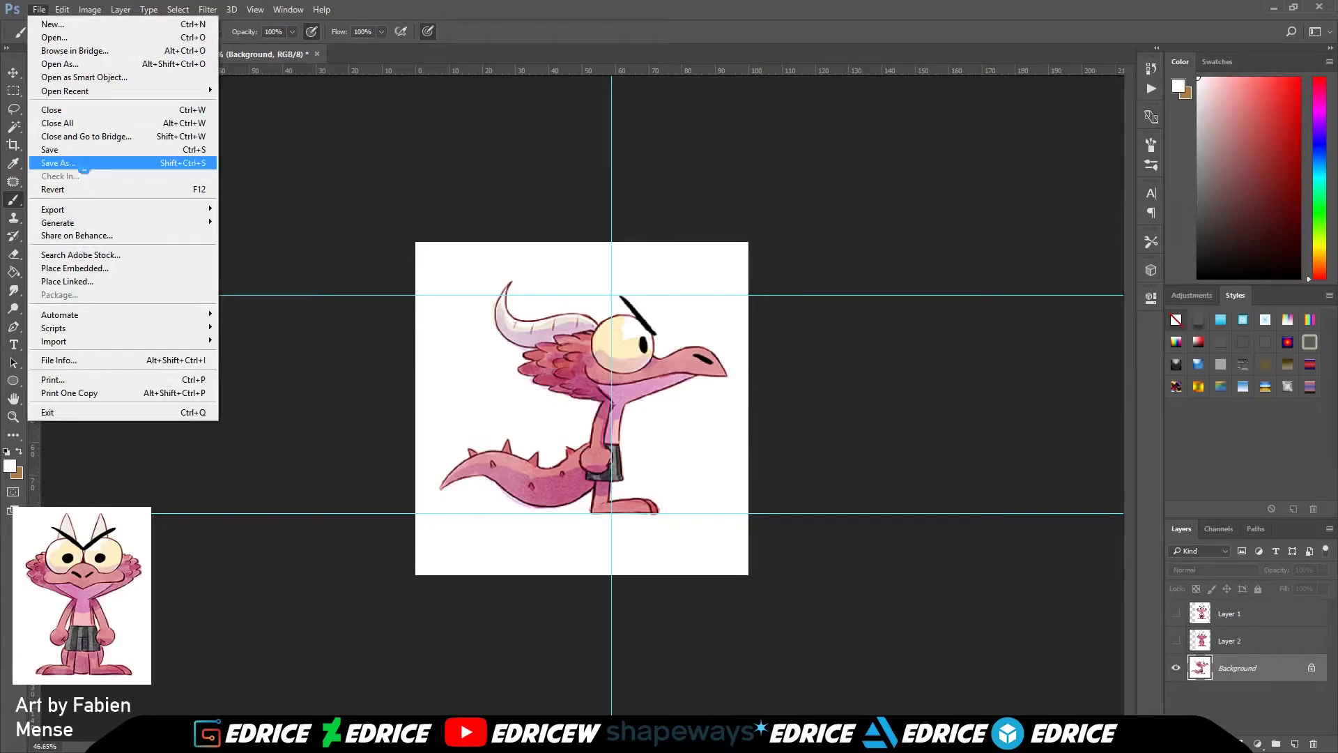
click(85, 167)
click(272, 606)
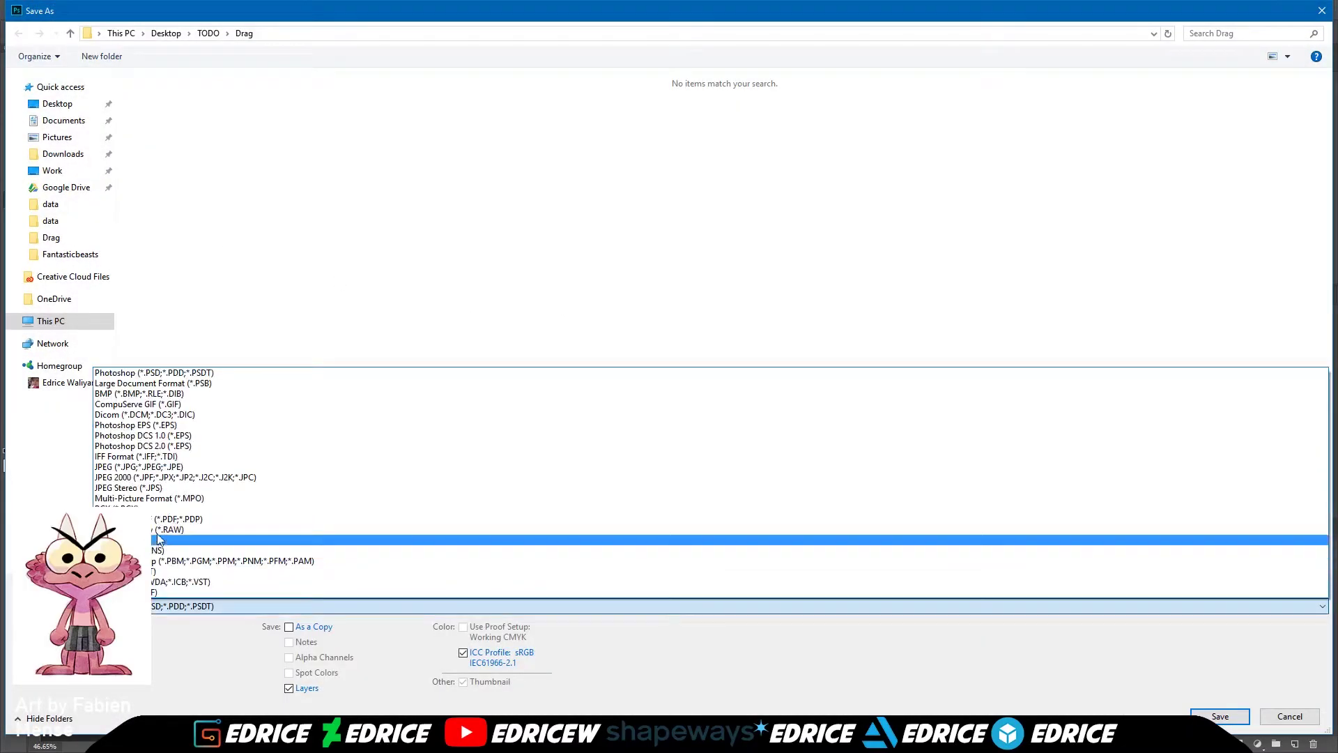
click(186, 469)
double_click(314, 112)
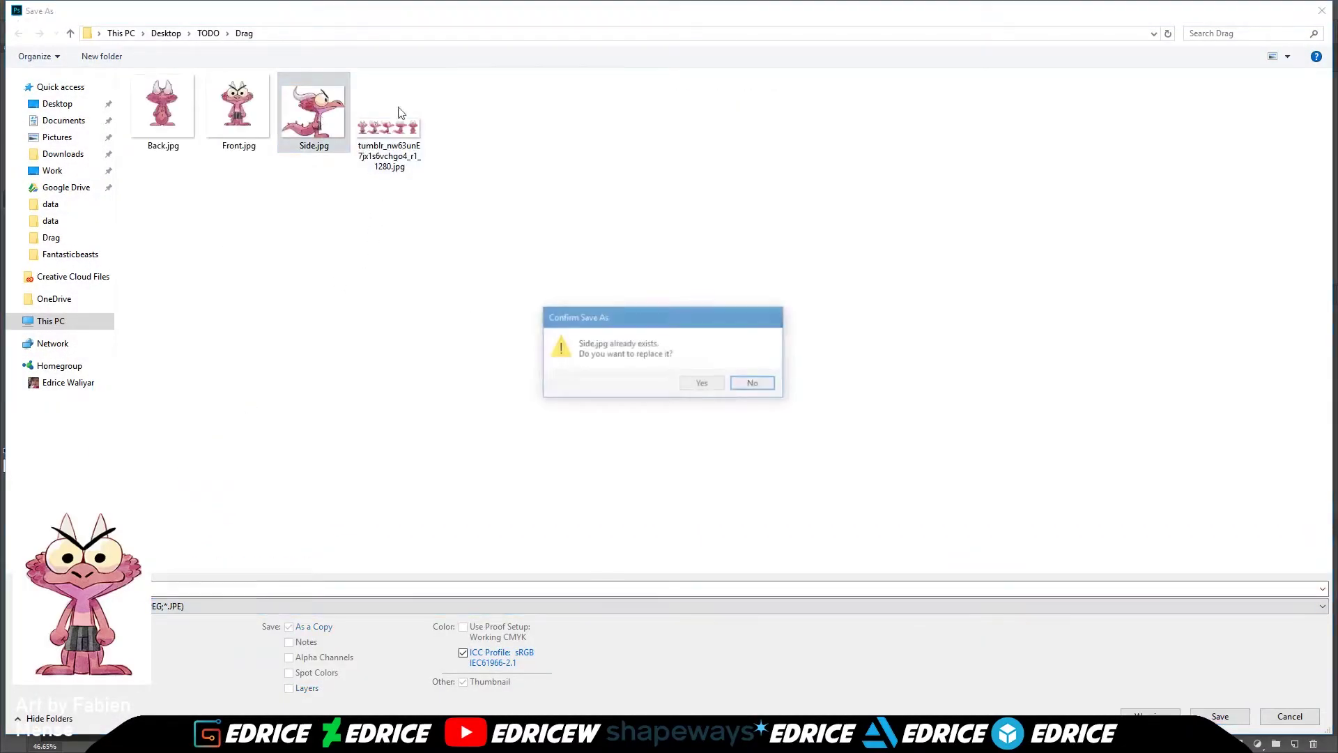
click(704, 383)
click(502, 238)
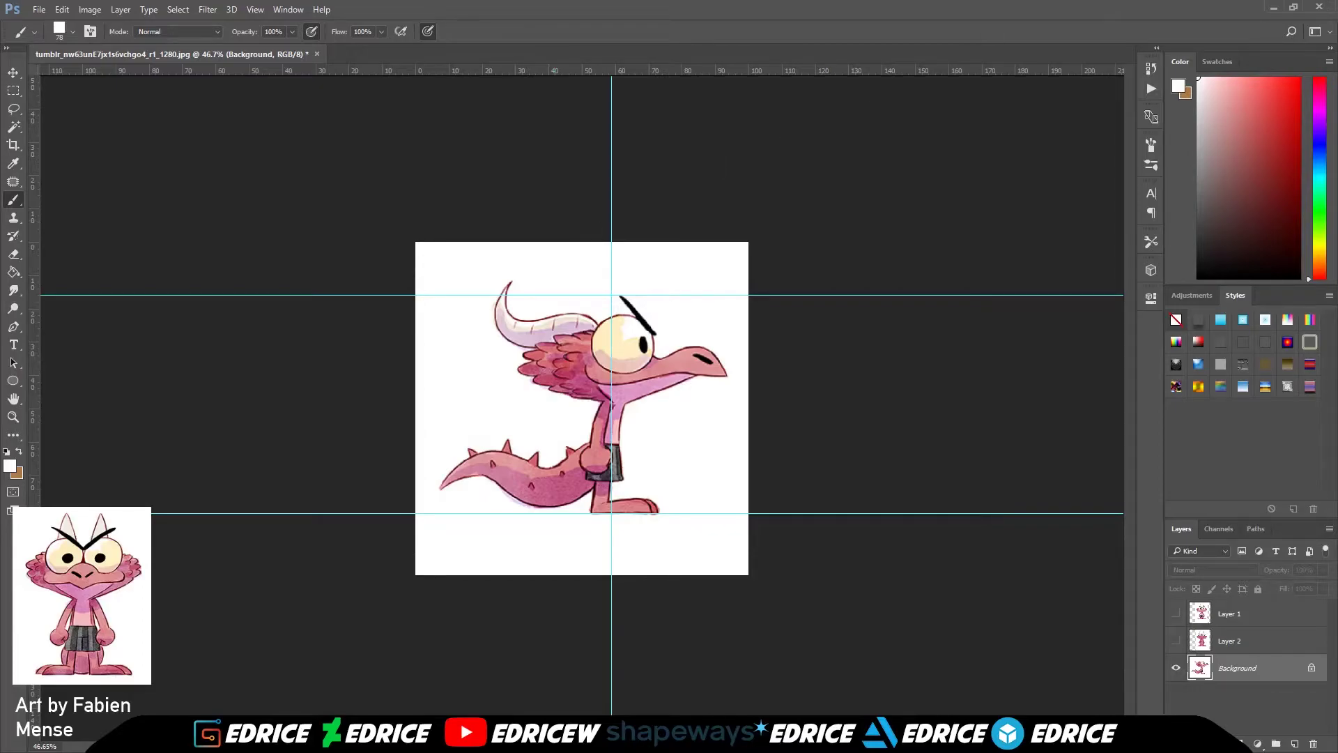
- Close the creature image window and answer No to saving changes
click(1320, 6)
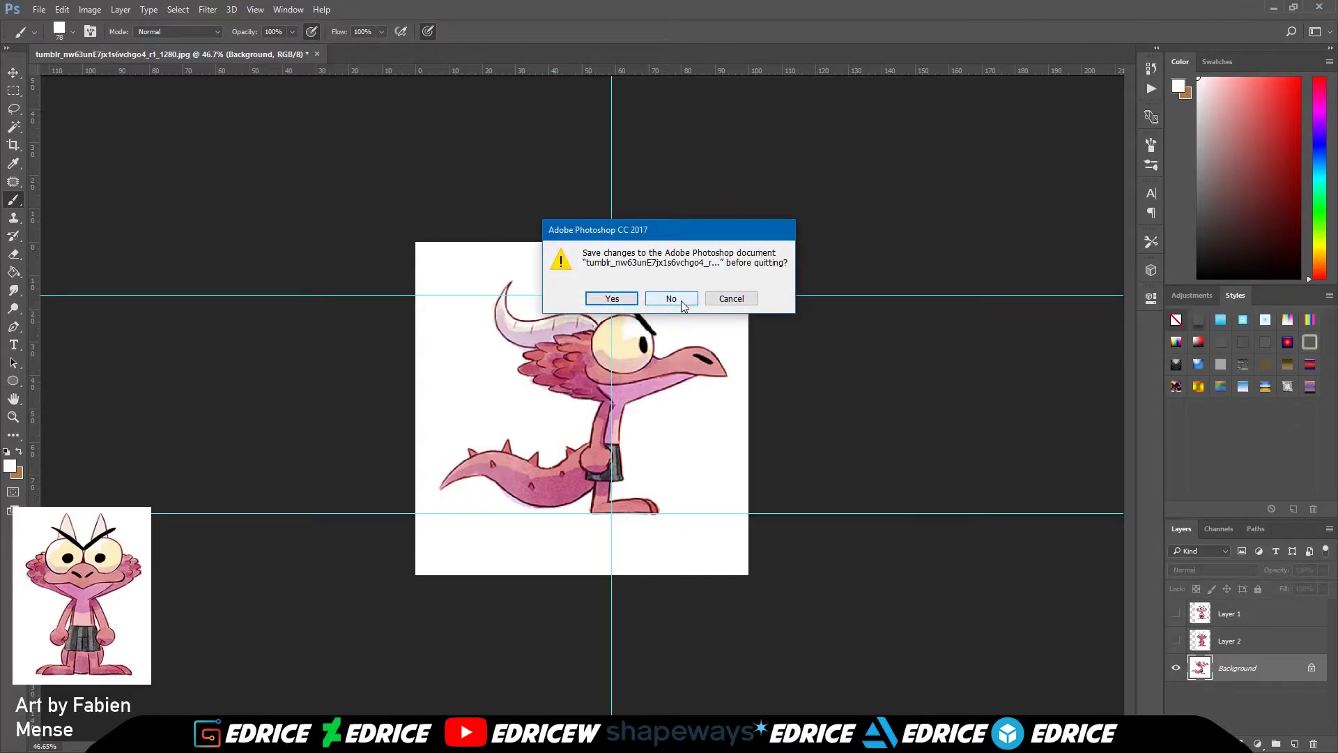
click(649, 301)
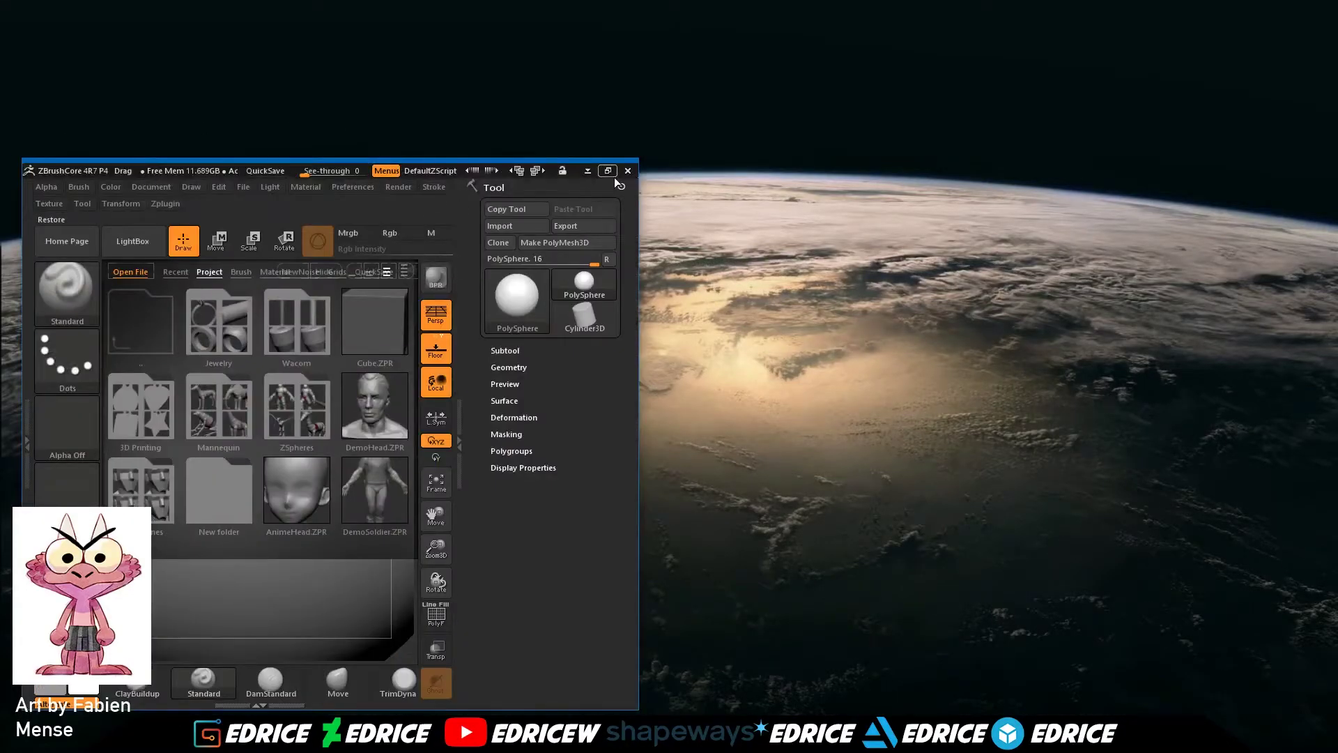
- Maximize ZBrushCore, close LightBox, turn Persp off and adjust the floor-grid axes
click(608, 171)
click(110, 66)
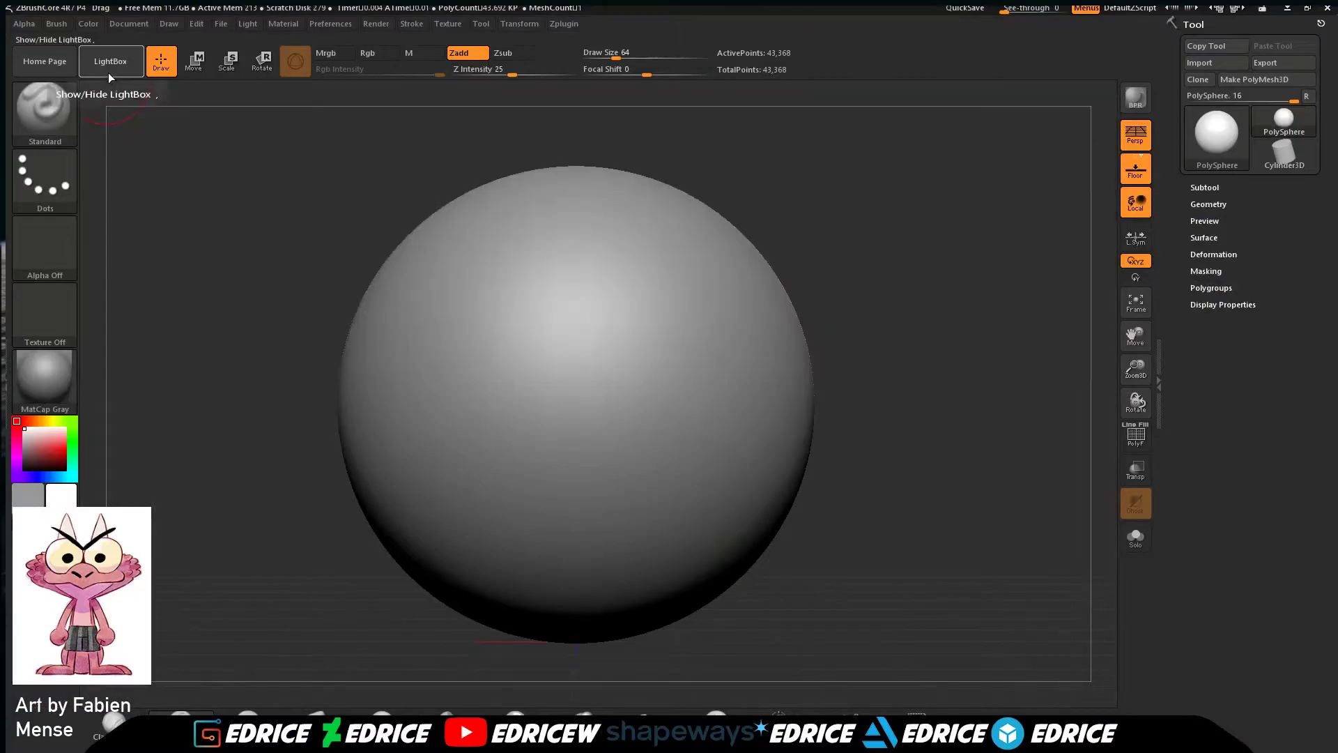
click(1136, 134)
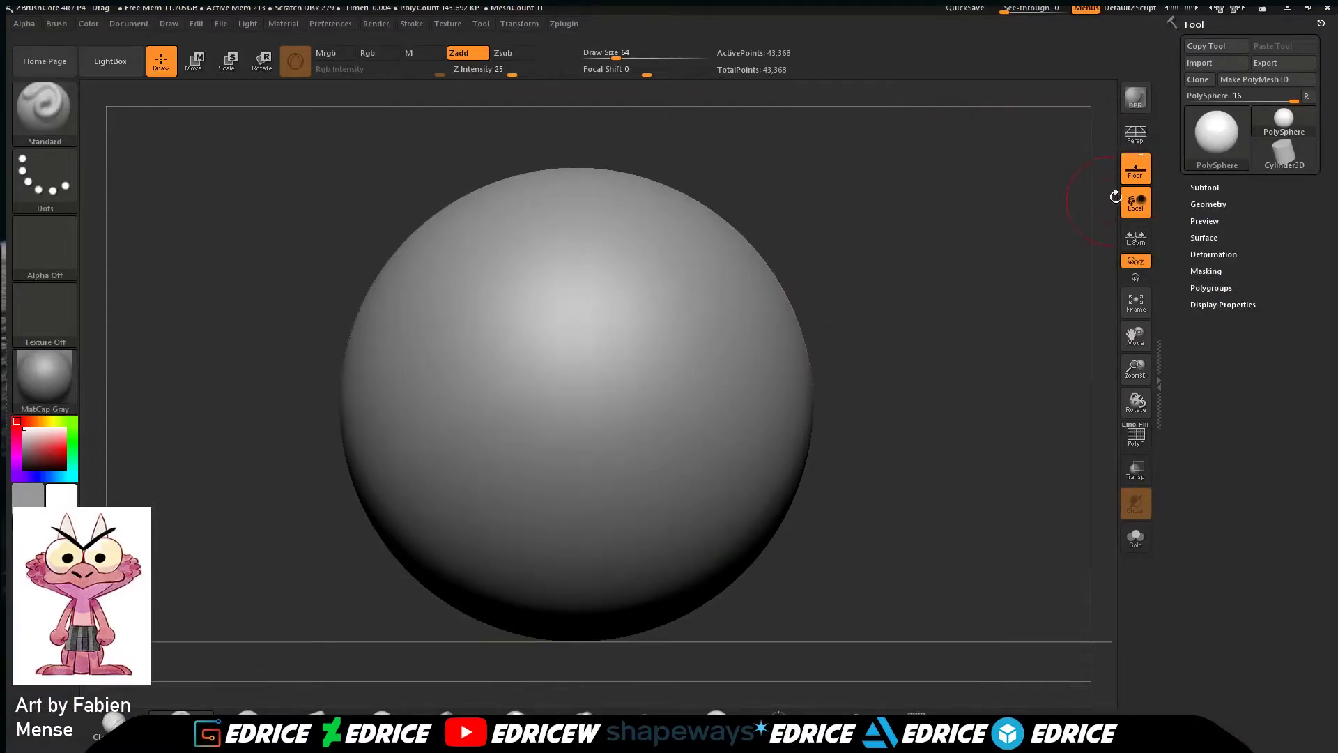
click(1137, 159)
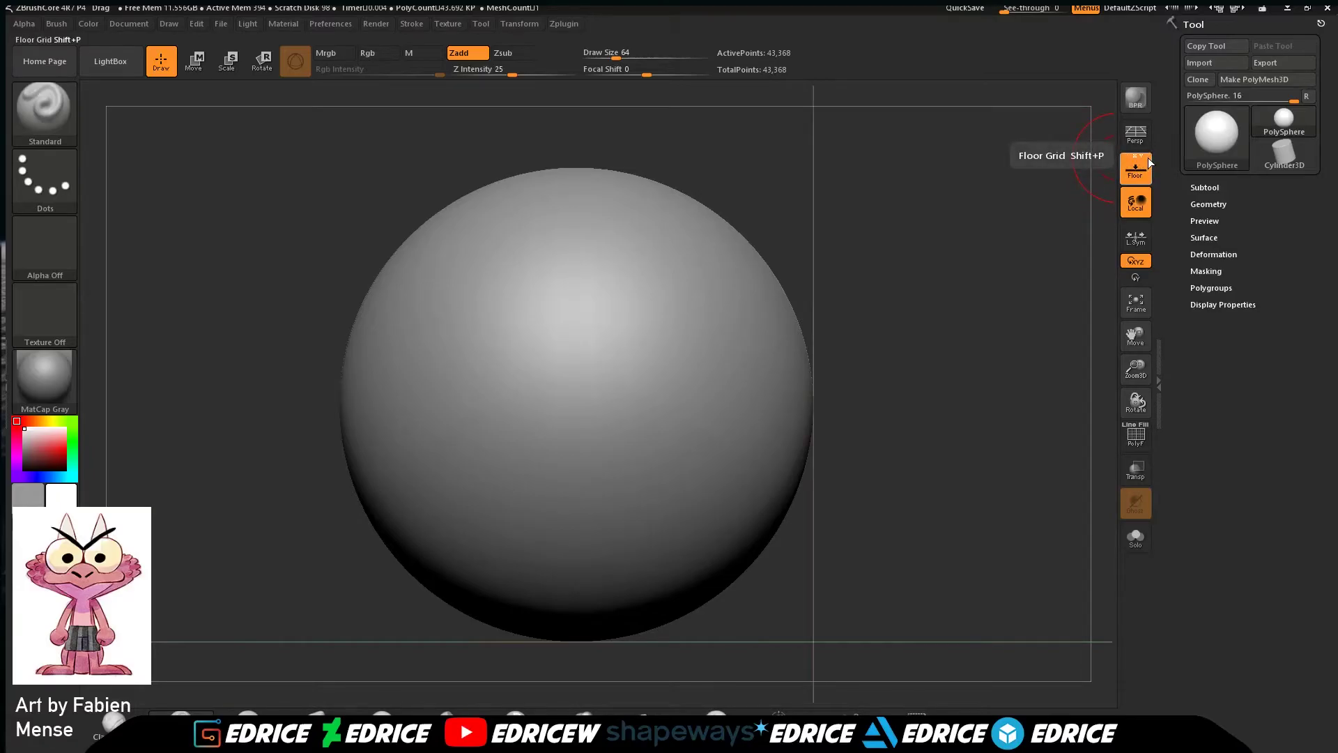
click(1147, 158)
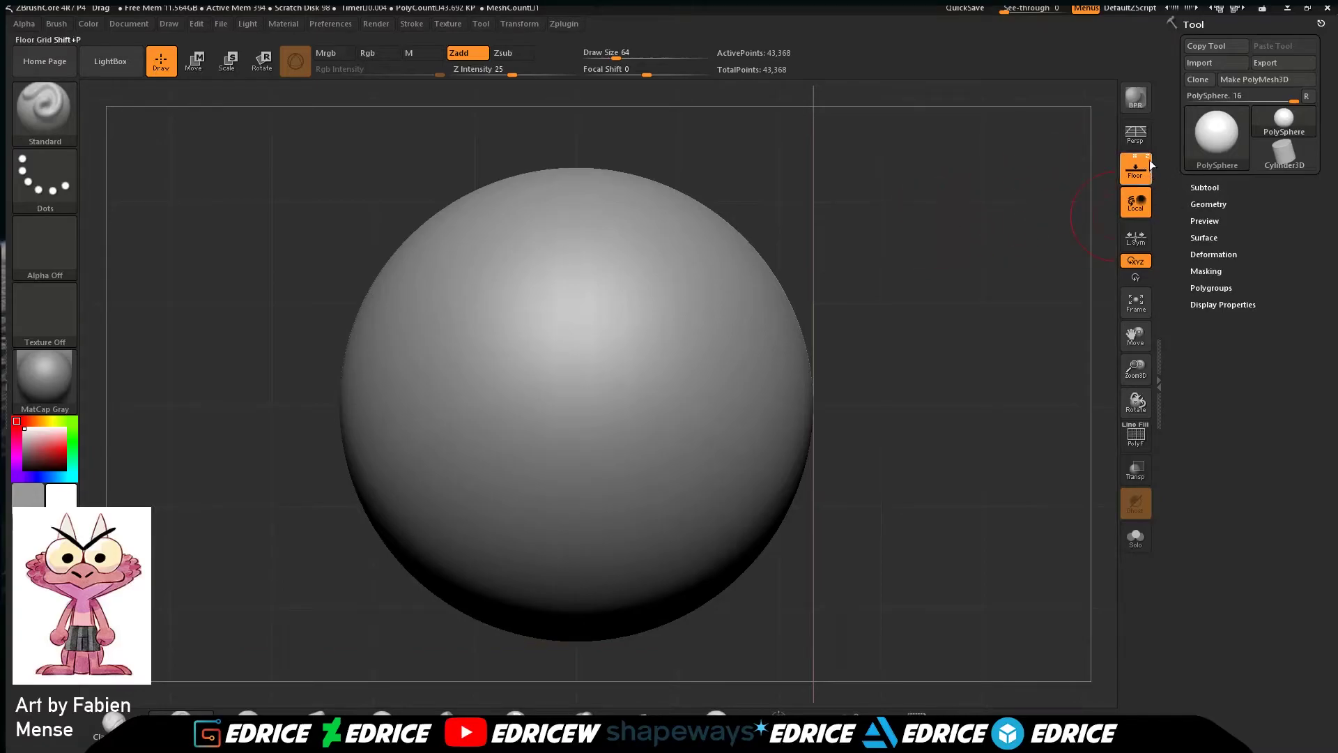
click(1146, 159)
click(1146, 159)
- Import Front.jpg and the other reference JPGs as textures, then zoom out on the sphere
click(452, 23)
click(463, 51)
double_click(264, 127)
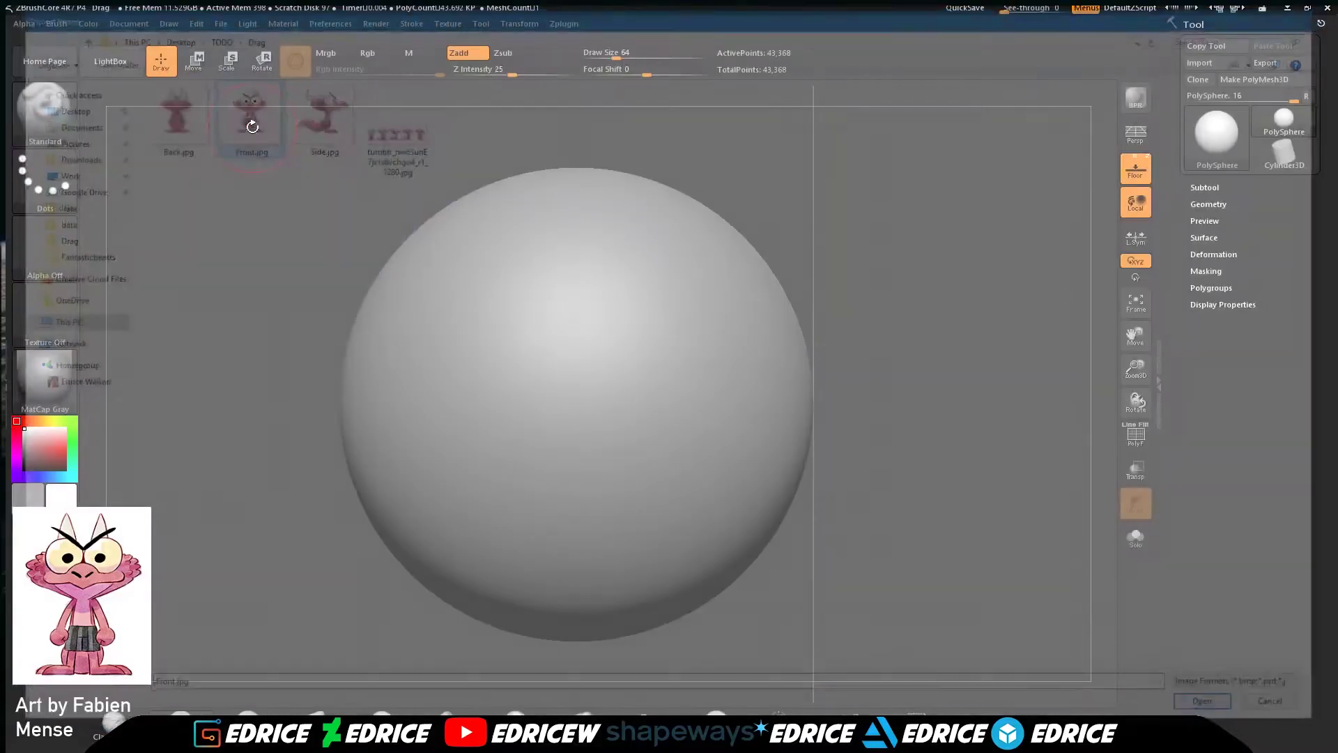
click(452, 23)
click(483, 56)
click(165, 110)
double_click(165, 110)
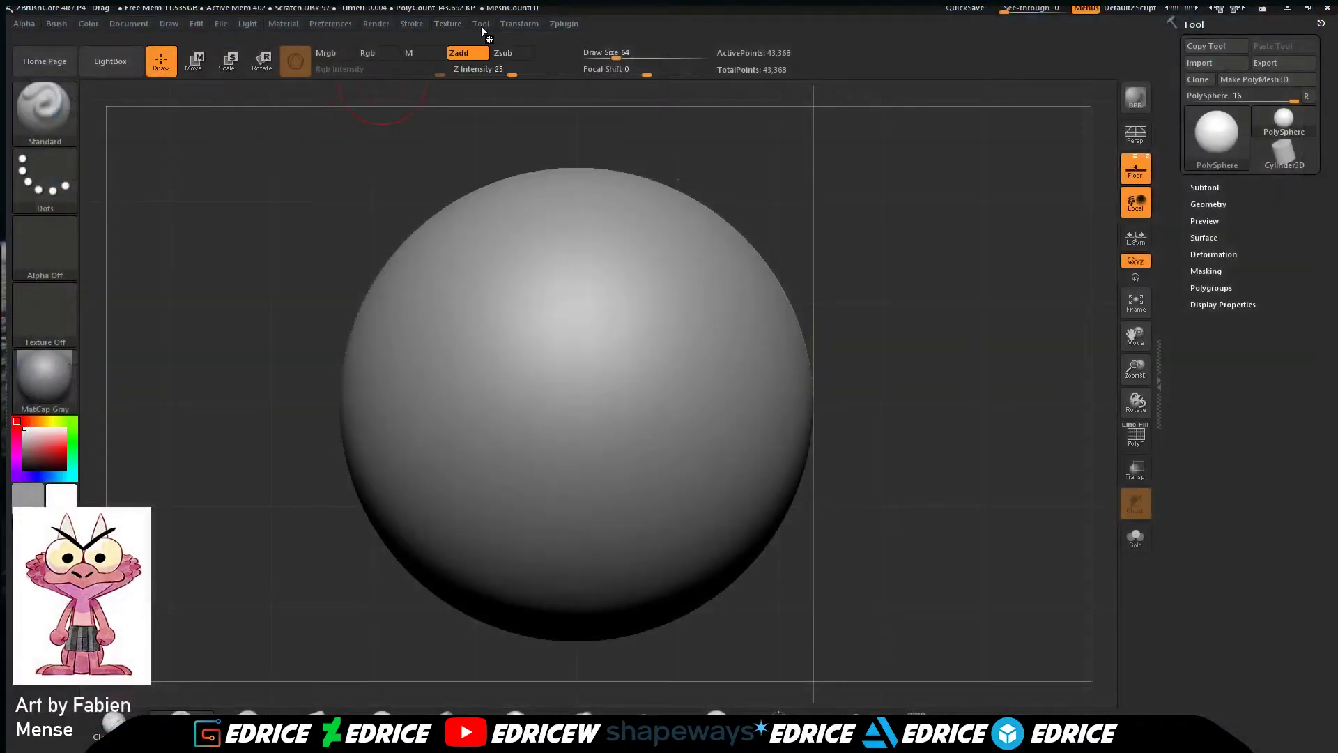
click(447, 23)
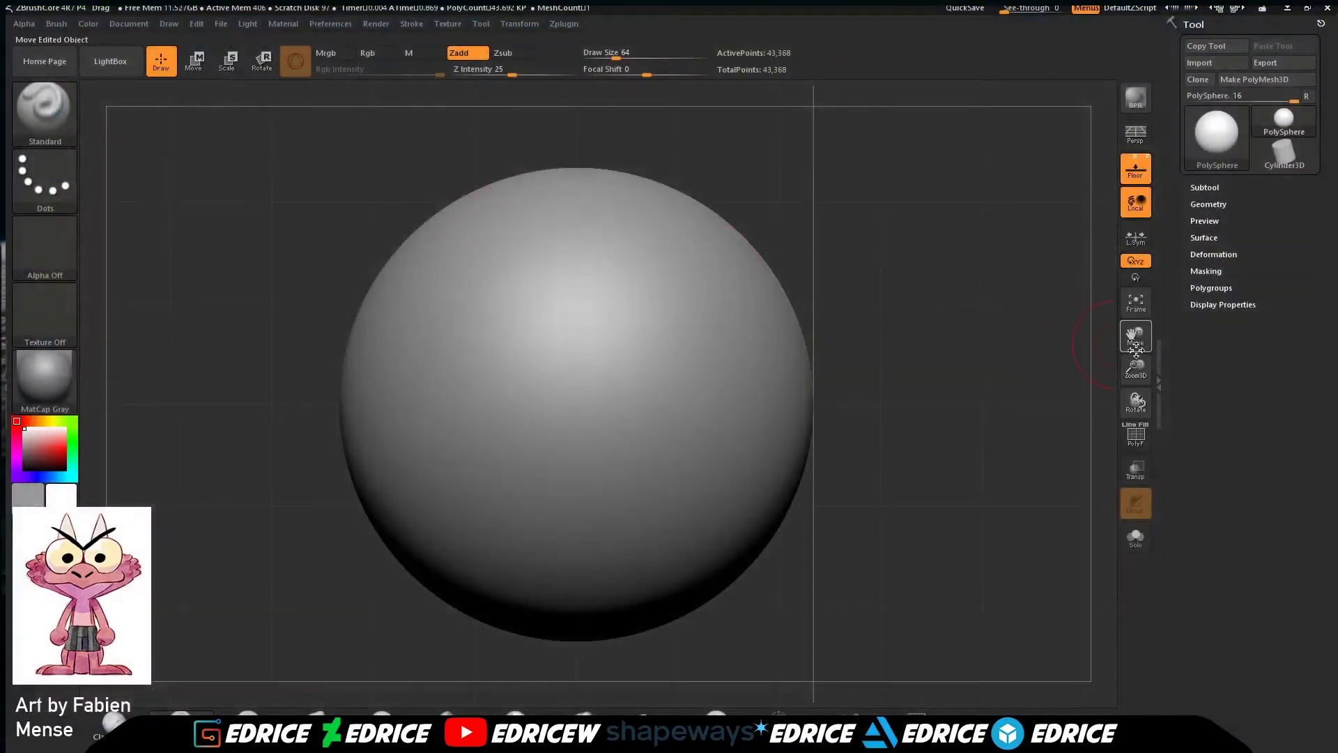
drag(1136, 370, 1130, 324)
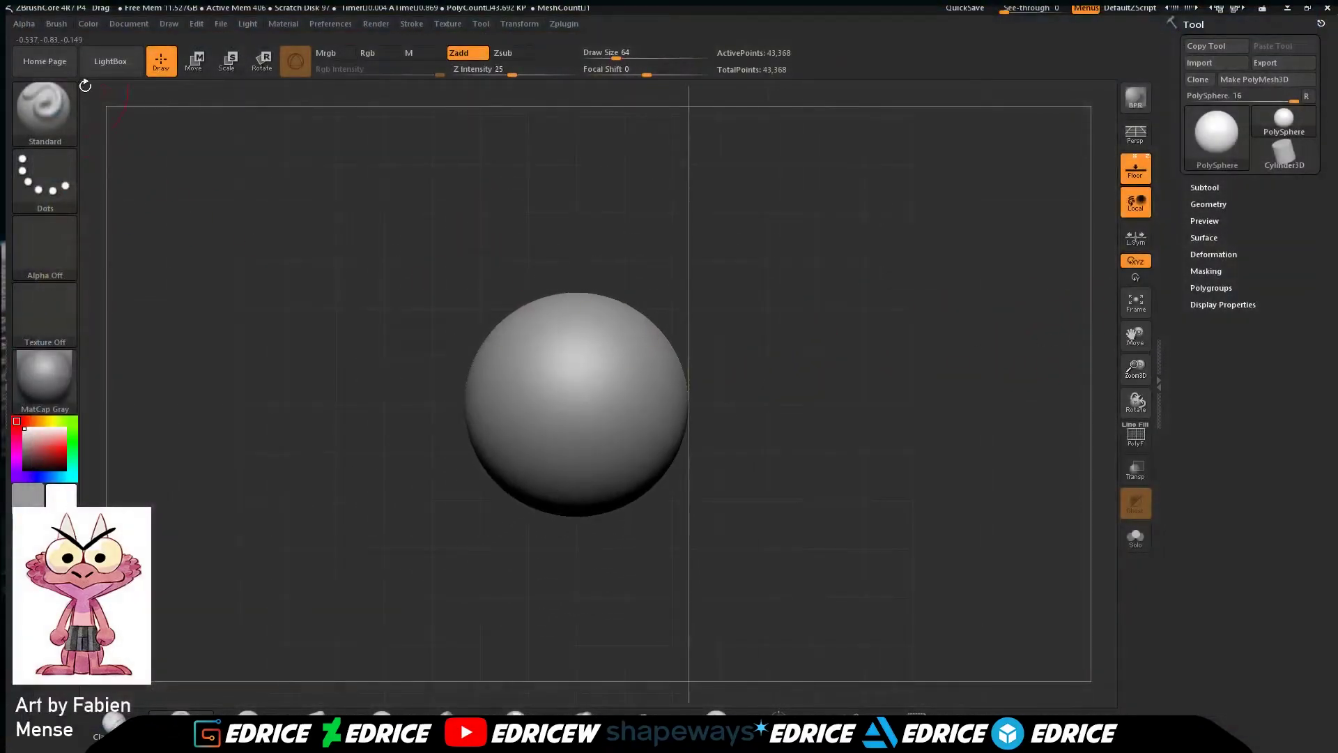
click(163, 23)
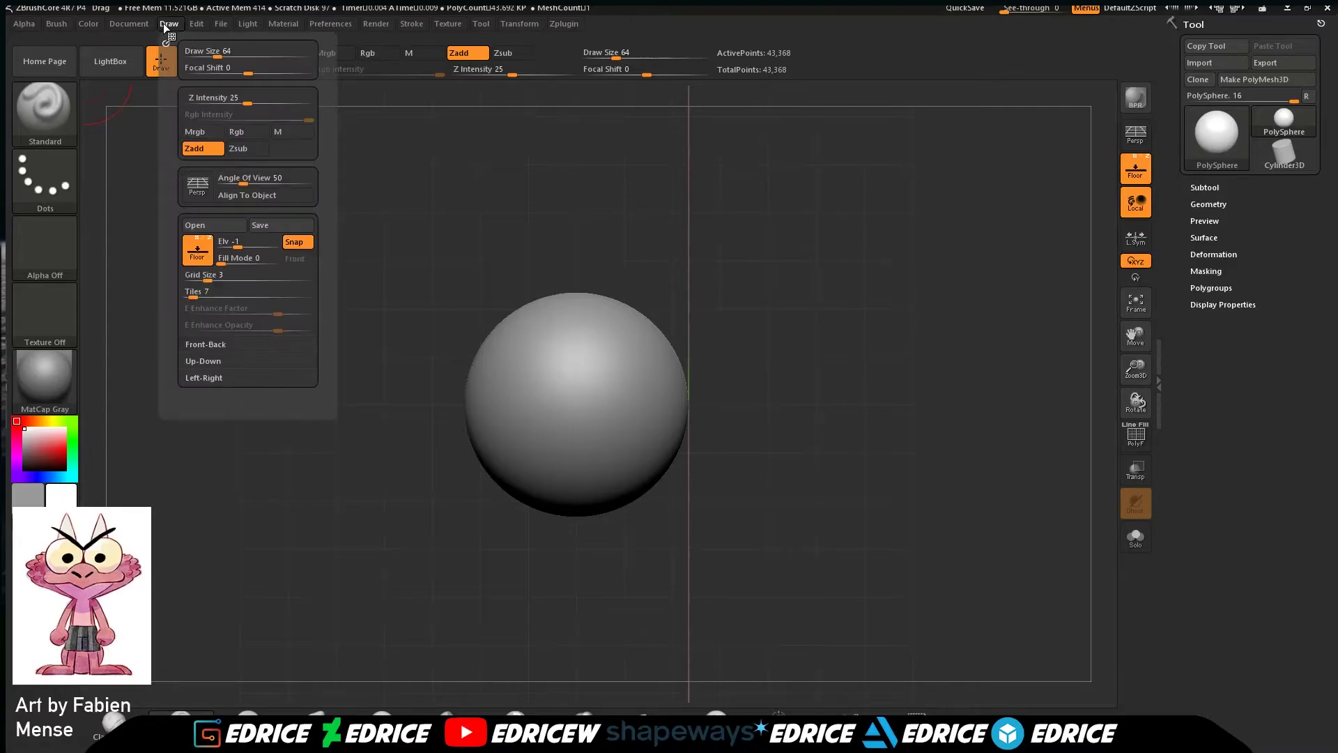
- Set the Front-Back floor references to Front for Map1 and Back for Map2
click(202, 344)
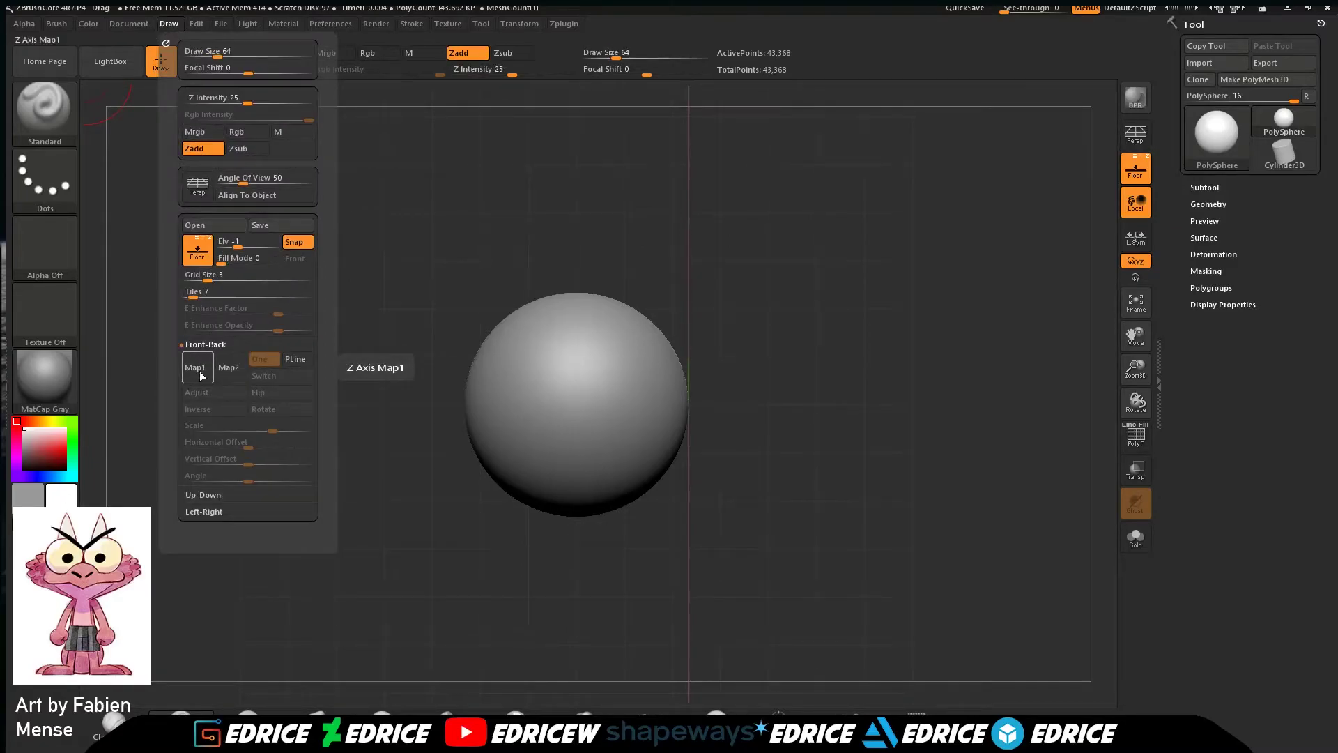
click(200, 375)
click(500, 393)
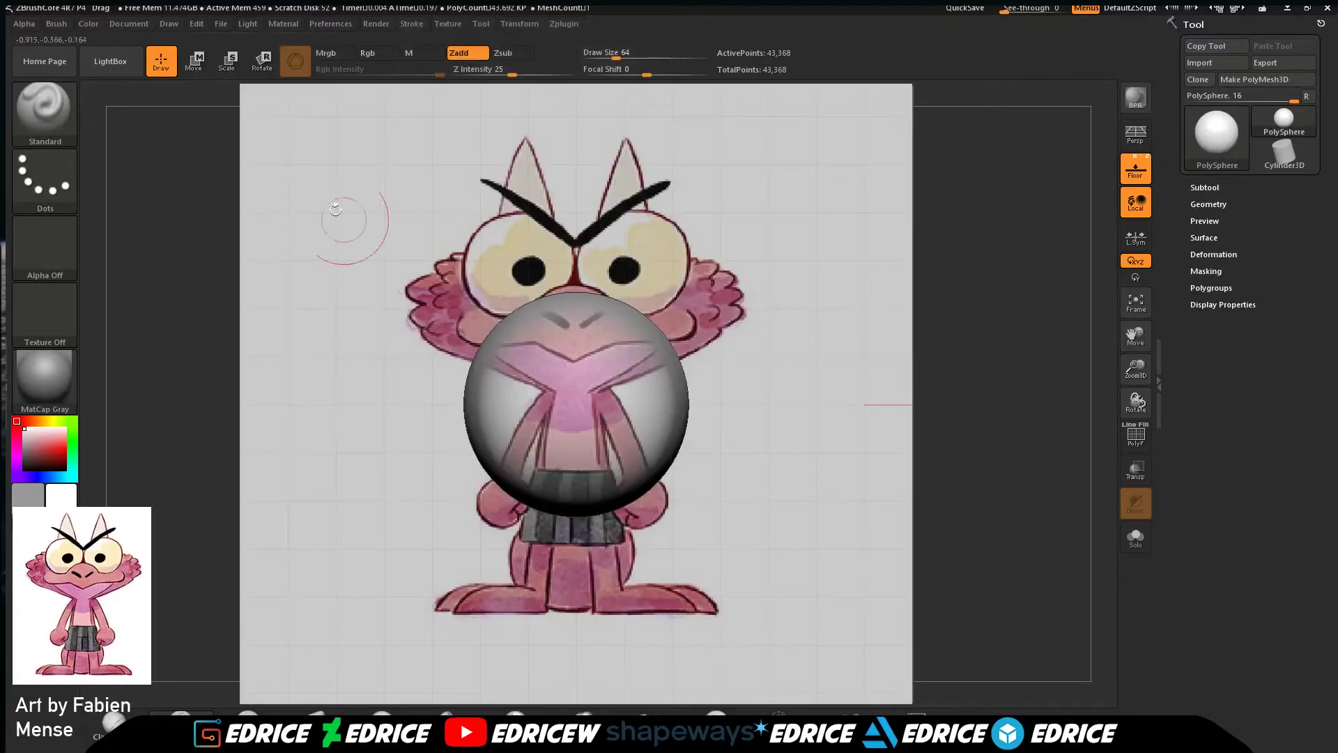
click(169, 23)
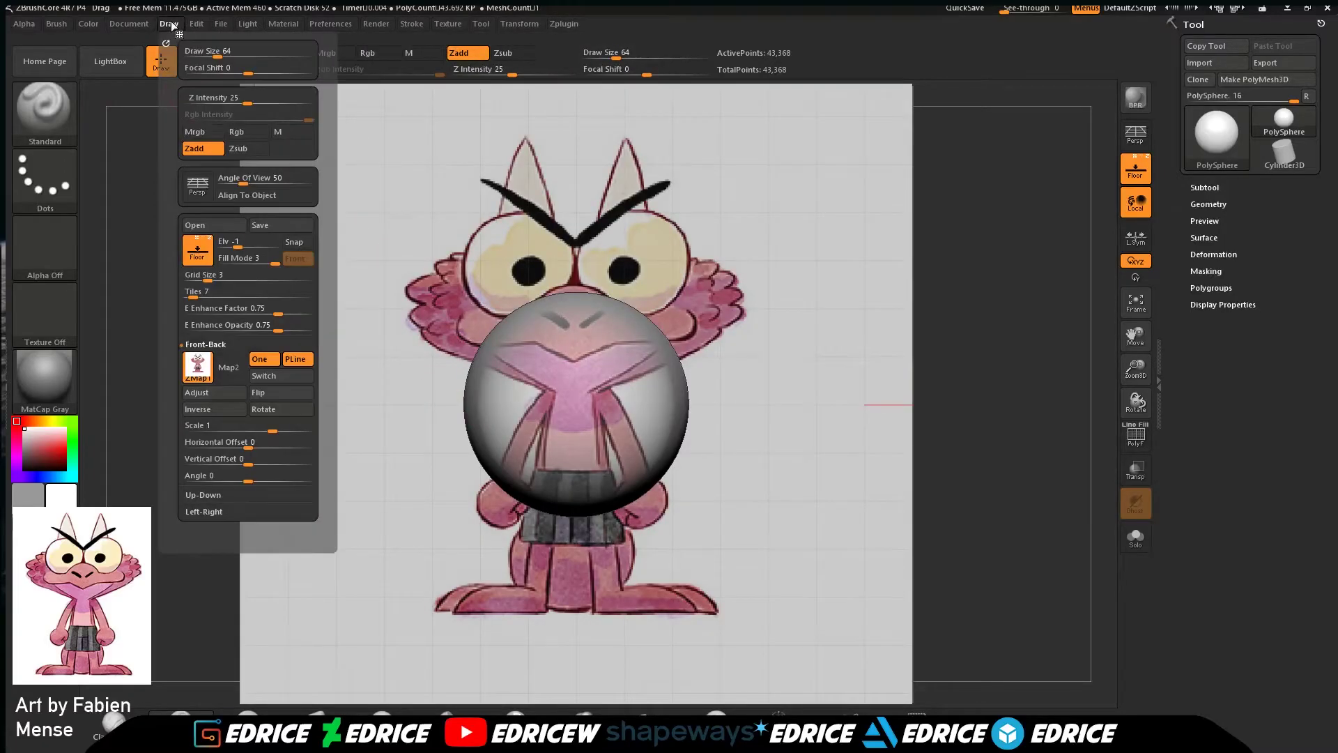
click(242, 375)
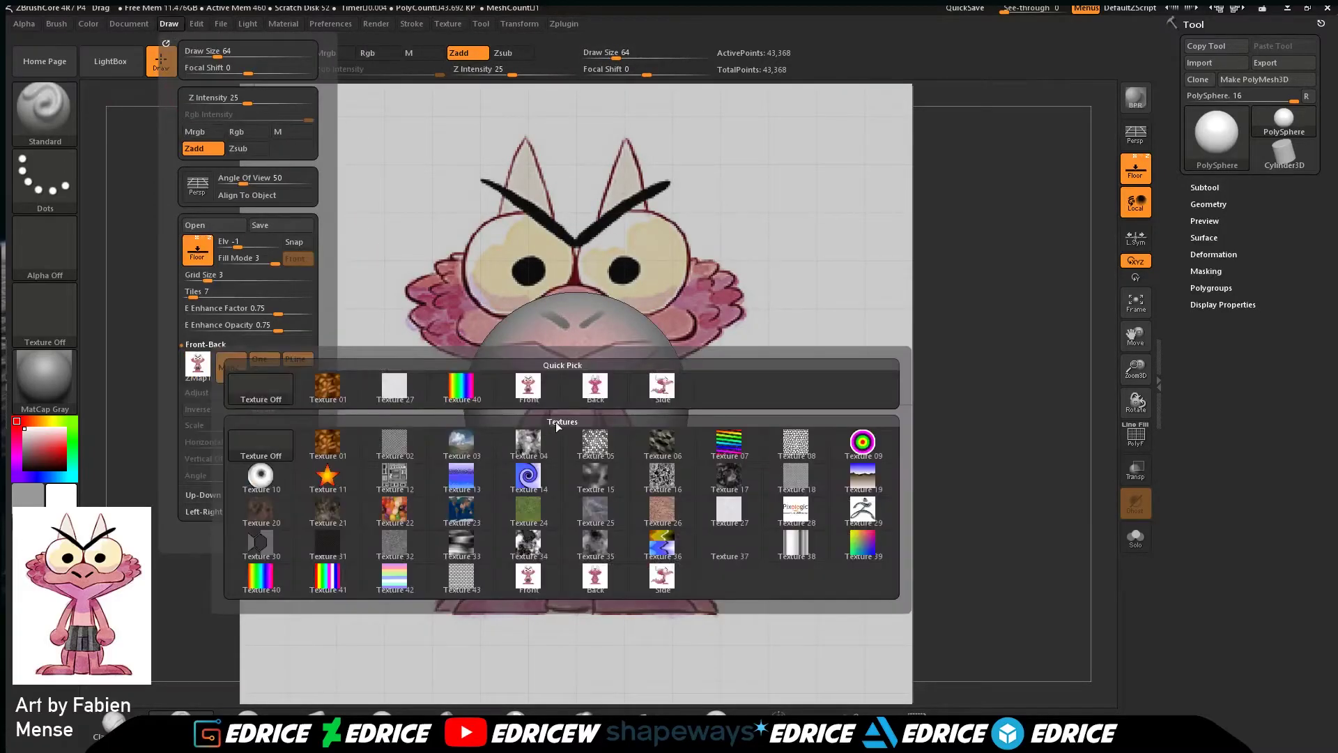
click(611, 398)
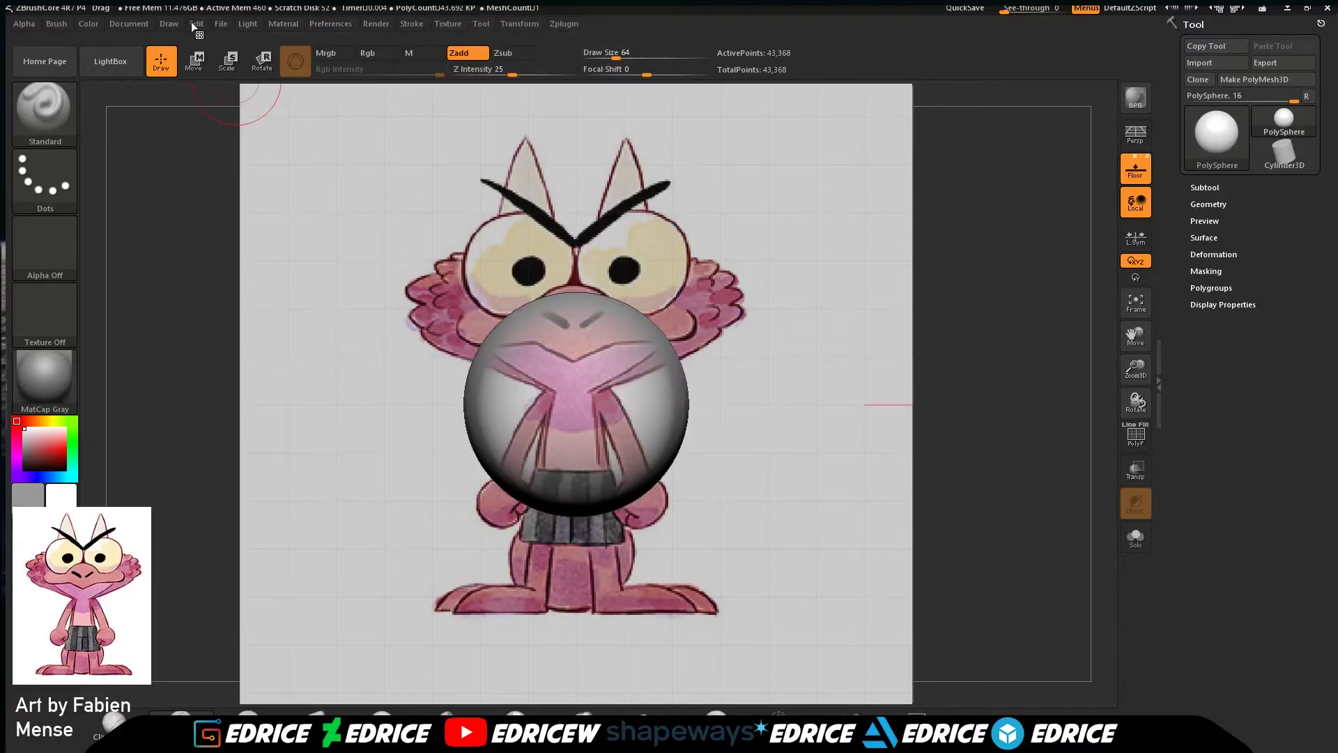
click(167, 23)
- Set the Left-Right Map1 to Side, then orbit to a front view and zoom out
click(209, 512)
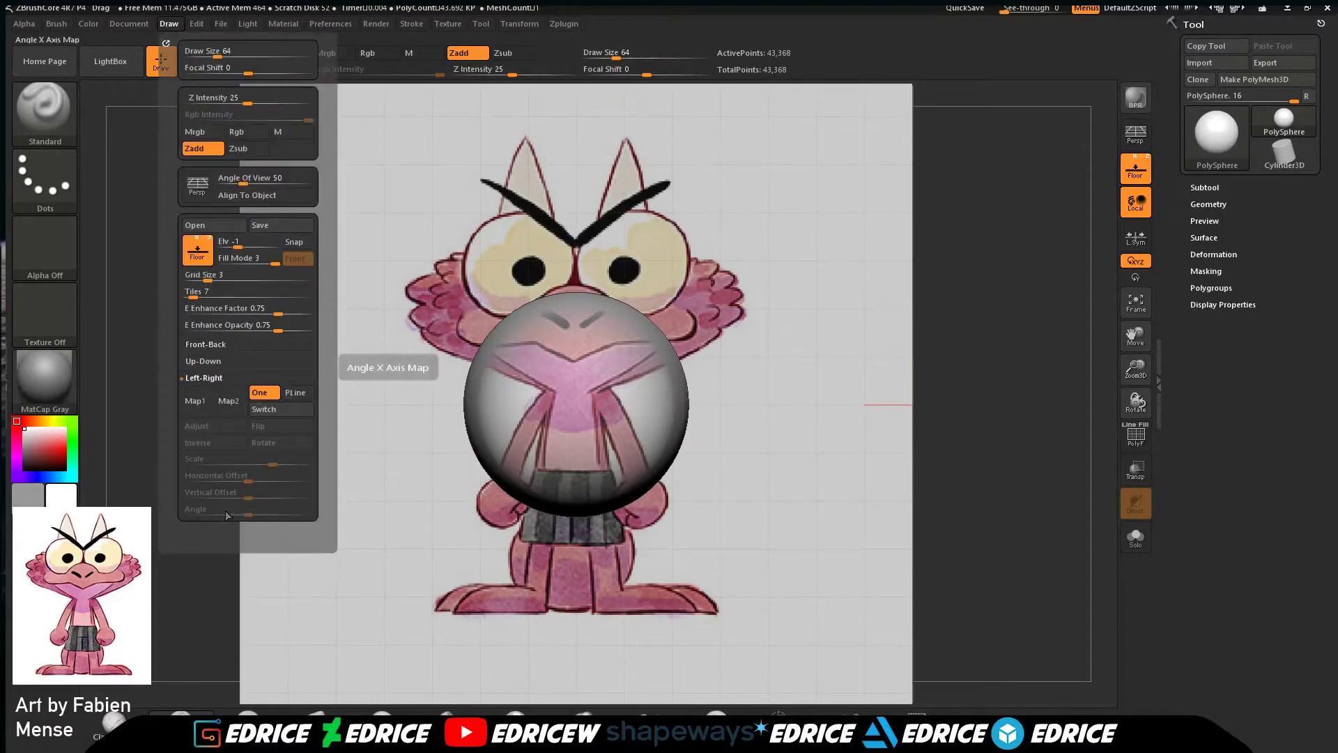
click(198, 411)
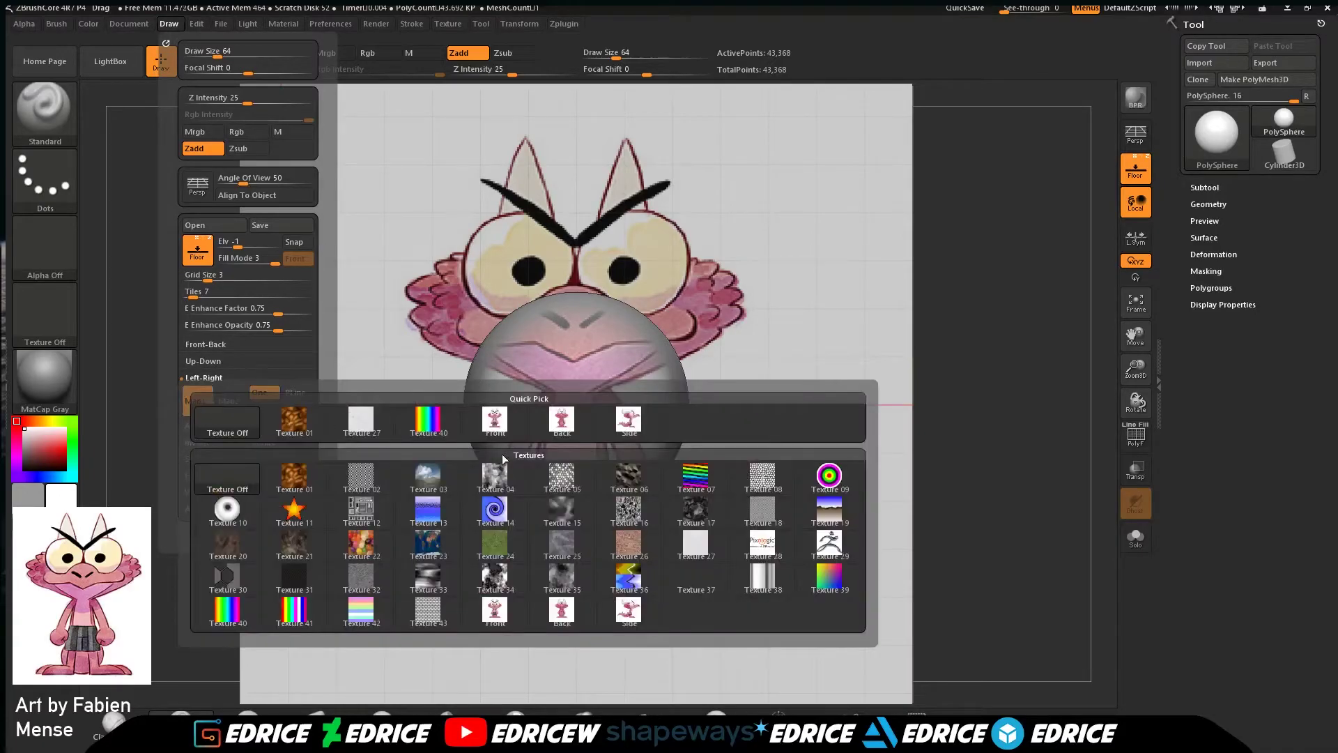
click(649, 418)
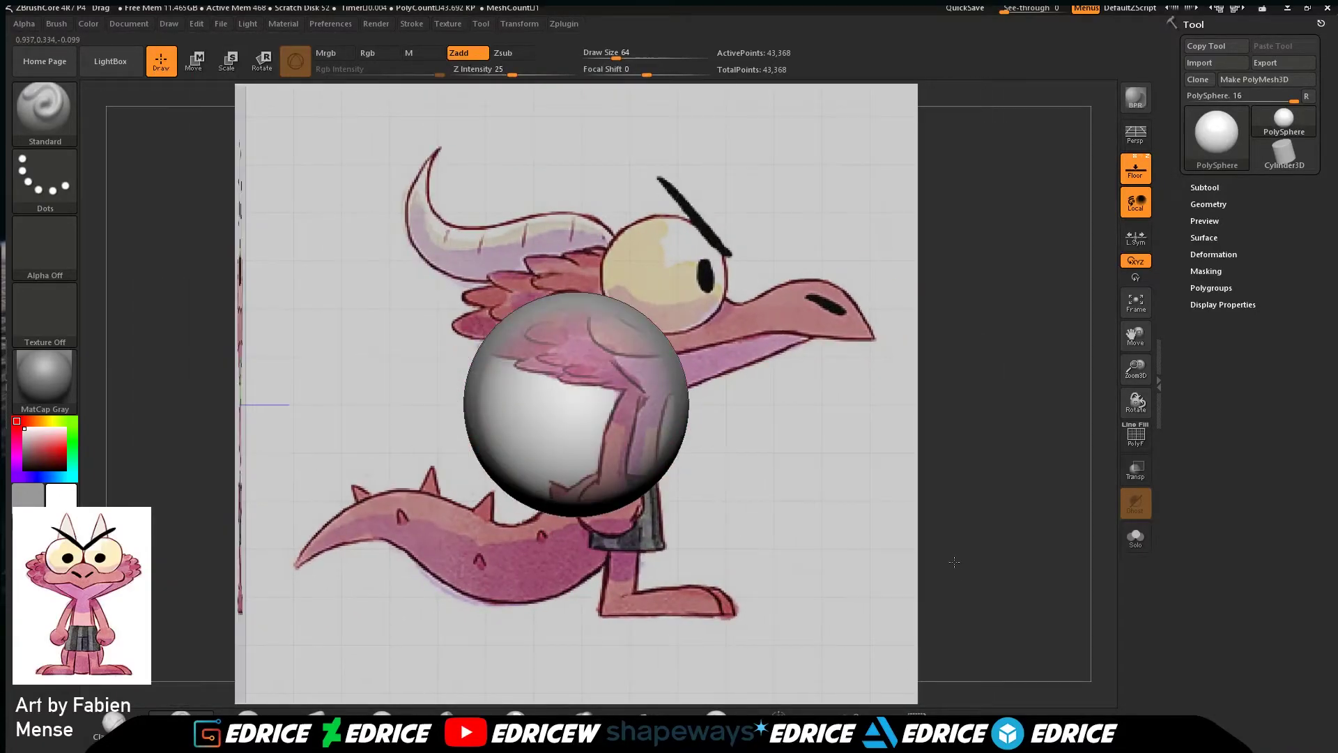
drag(955, 562, 1067, 472)
drag(1136, 368, 1147, 371)
drag(1046, 432, 866, 417)
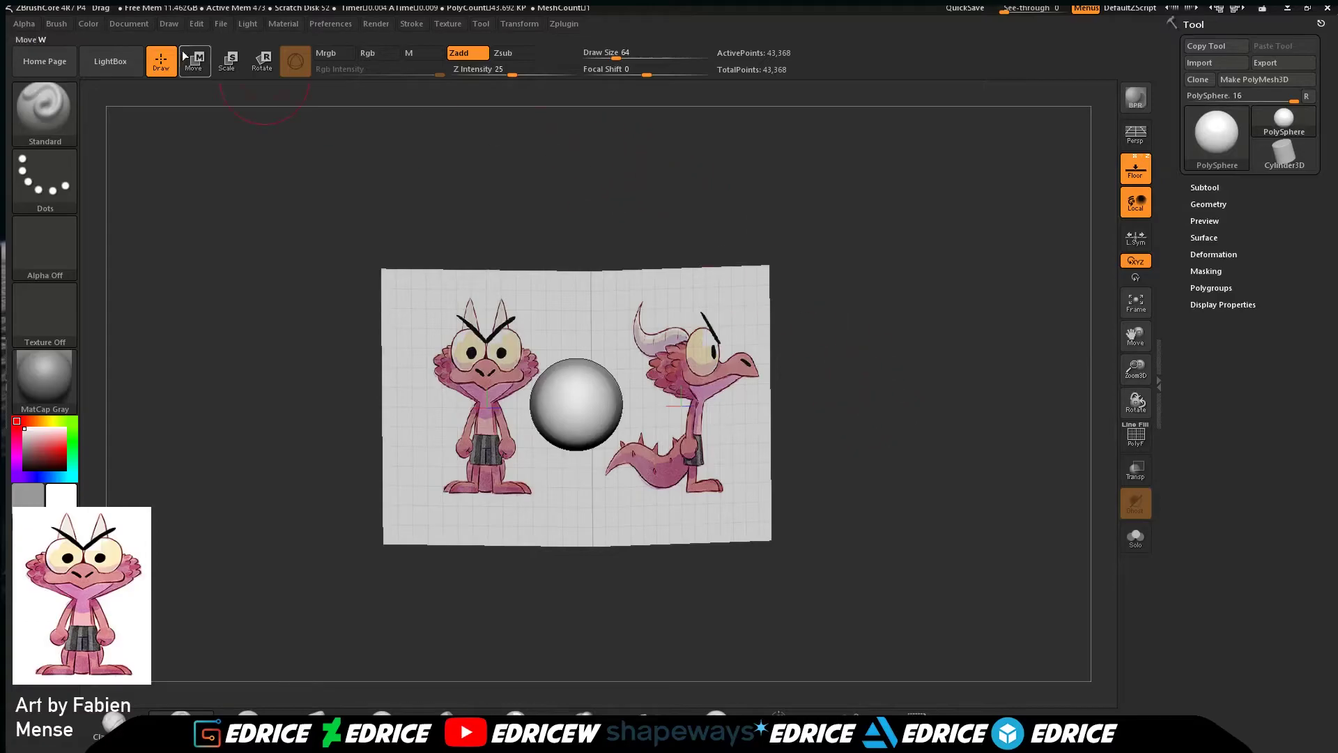
click(171, 24)
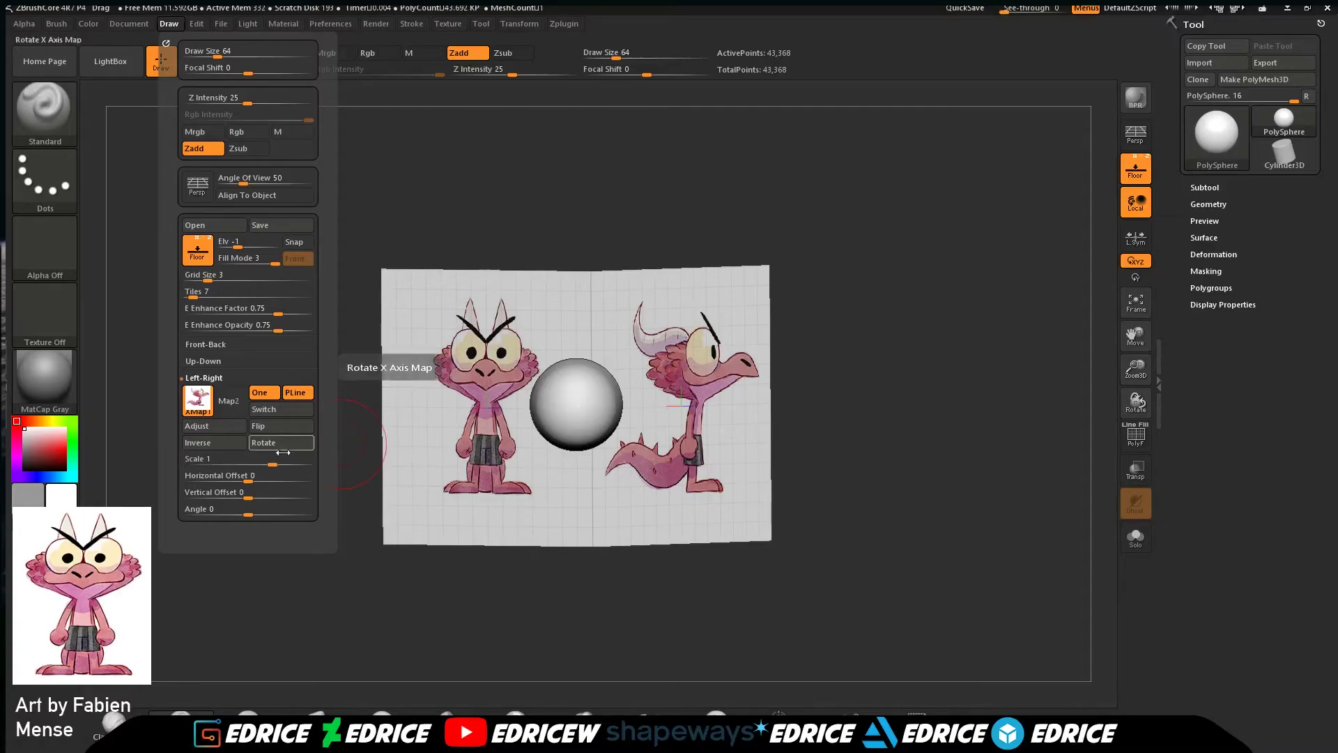
mouse_move(881, 472)
shift+mouse_down()
mouse_move(900, 479)
mouse_move(1065, 390)
shift+mouse_up()
drag(1136, 334, 1088, 348)
shift+drag(693, 374, 1049, 501)
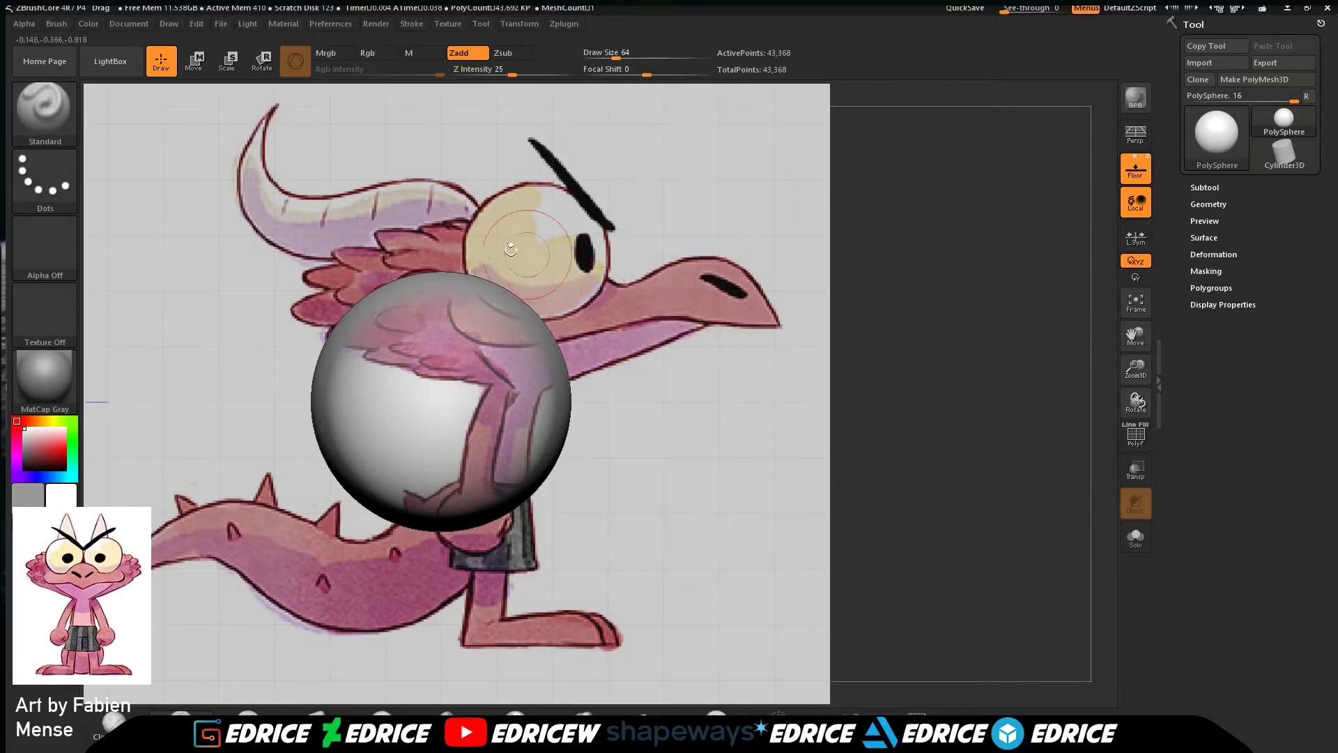
drag(944, 391, 1035, 405)
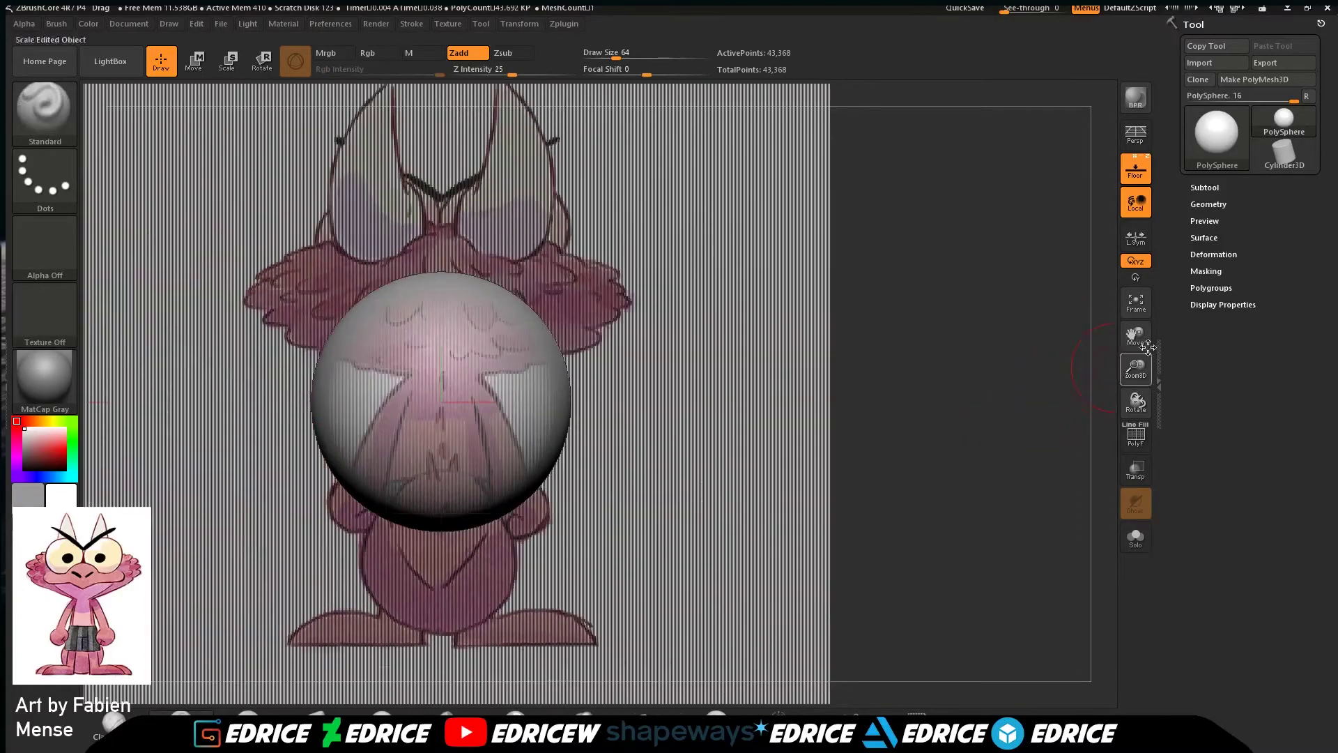
drag(1135, 368, 1135, 382)
drag(1135, 336, 1185, 338)
drag(977, 426, 867, 419)
mouse_move(1038, 429)
mouse_down()
mouse_move(969, 433)
mouse_move(1040, 432)
mouse_move(746, 313)
mouse_up()
click(171, 23)
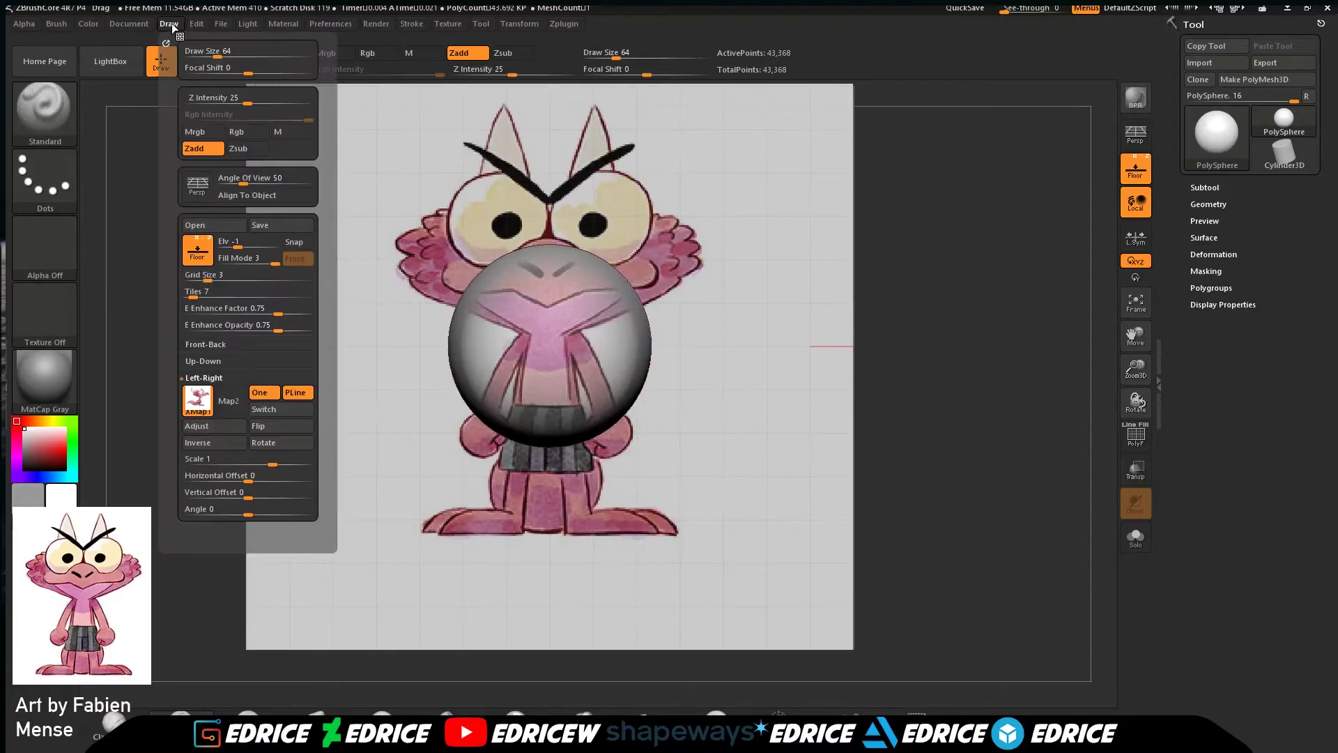
- Check the Up-Down and Left-Right reference map settings in the Draw palette
mouse_move(190, 408)
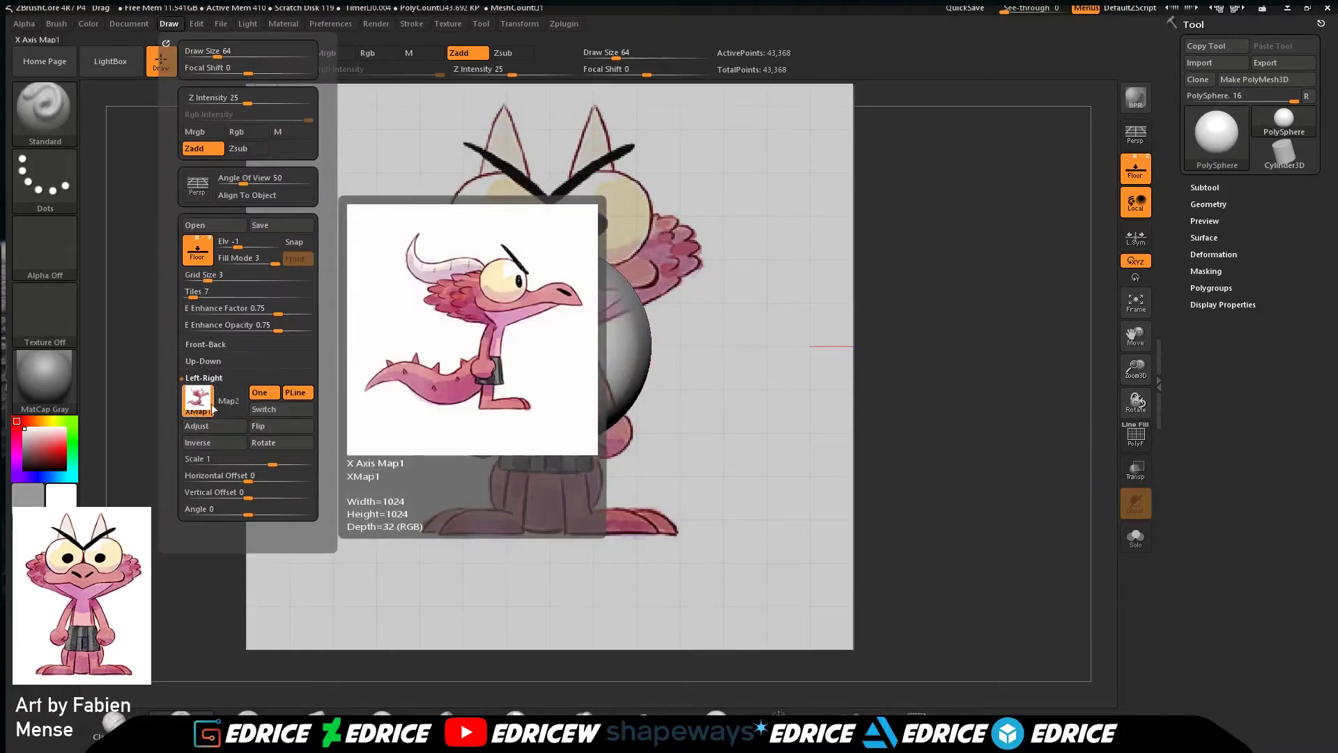
click(205, 361)
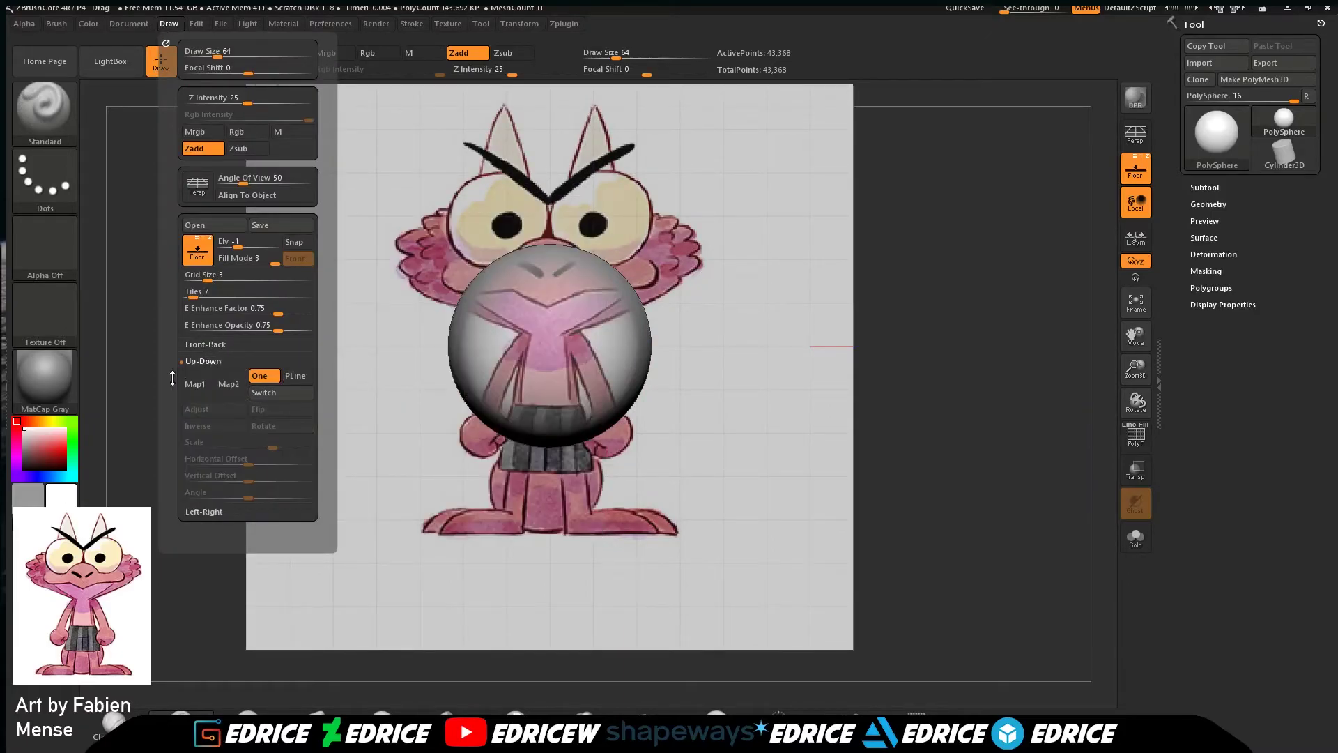
click(201, 514)
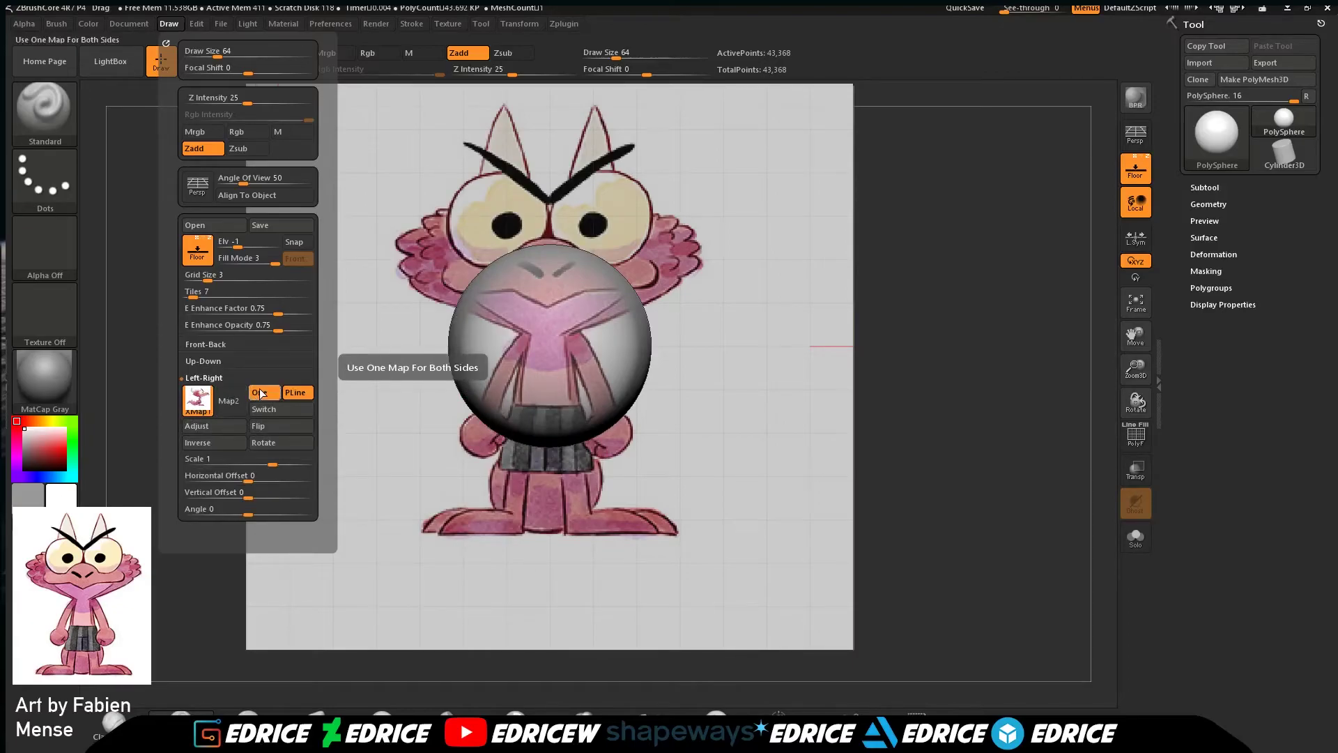
- Turn Persp on and orbit and zoom in to see both reference planes behind the sphere
mouse_move(952, 461)
mouse_down()
mouse_move(1096, 373)
mouse_move(969, 372)
mouse_up()
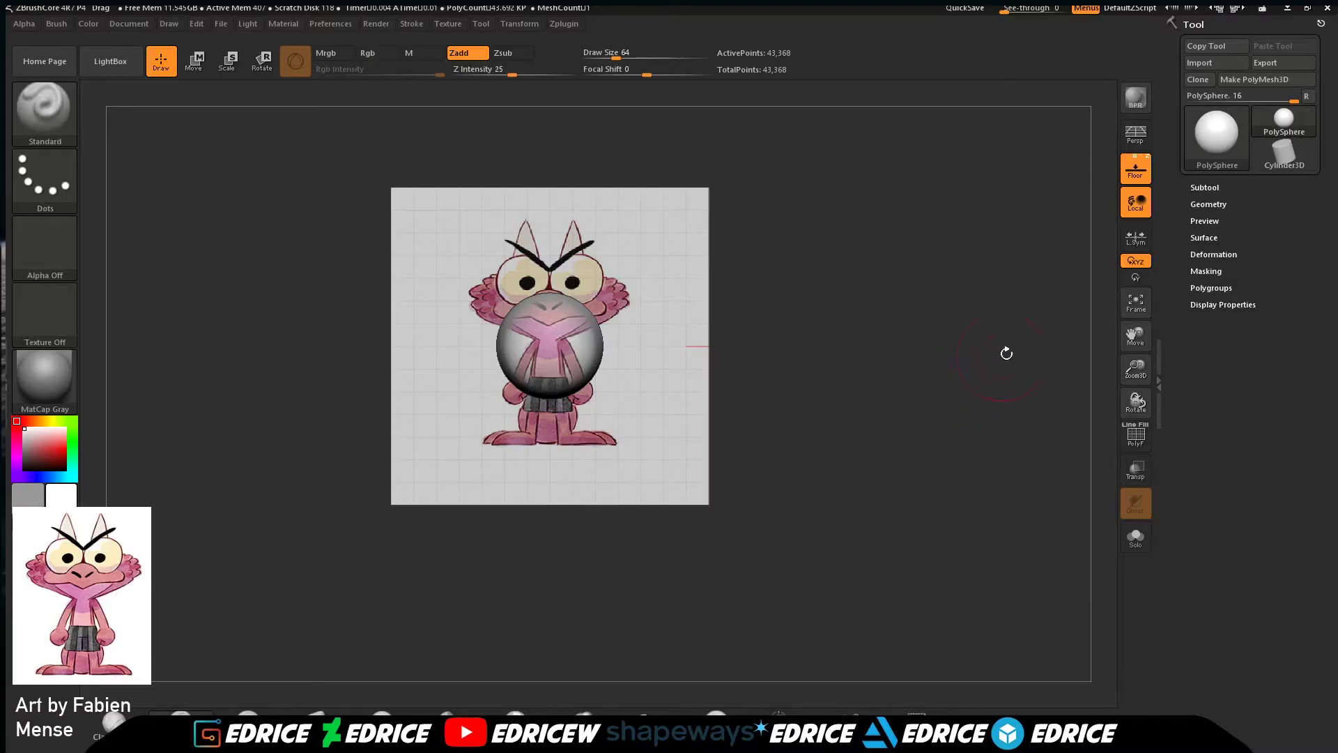
click(1136, 136)
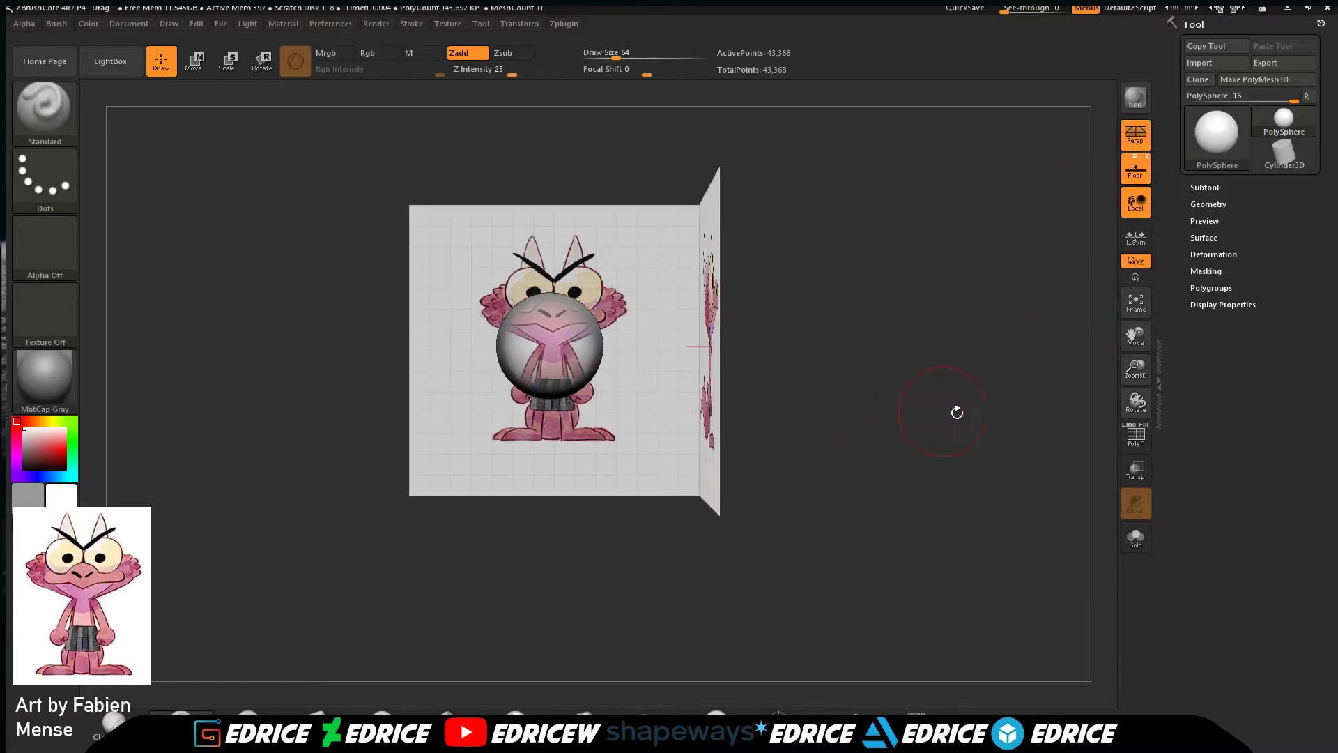
drag(944, 409, 1015, 411)
drag(1134, 369, 541, 350)
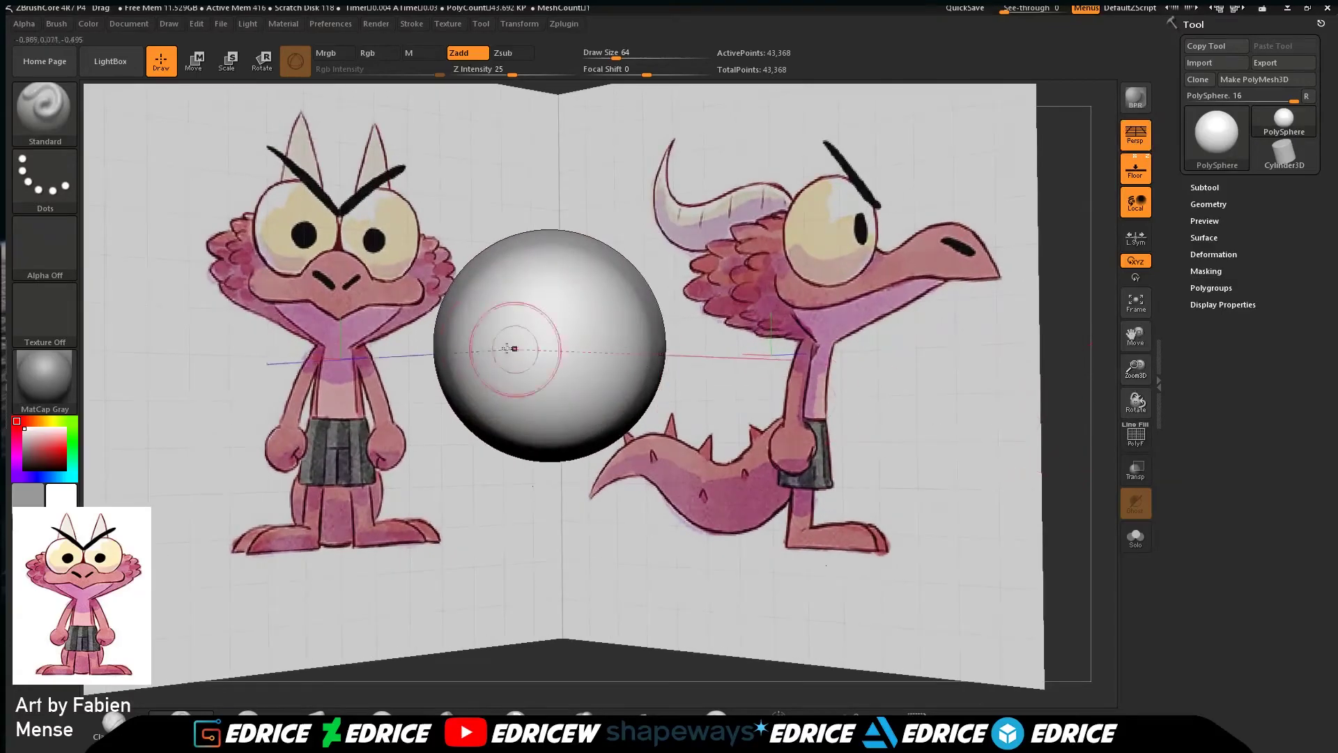